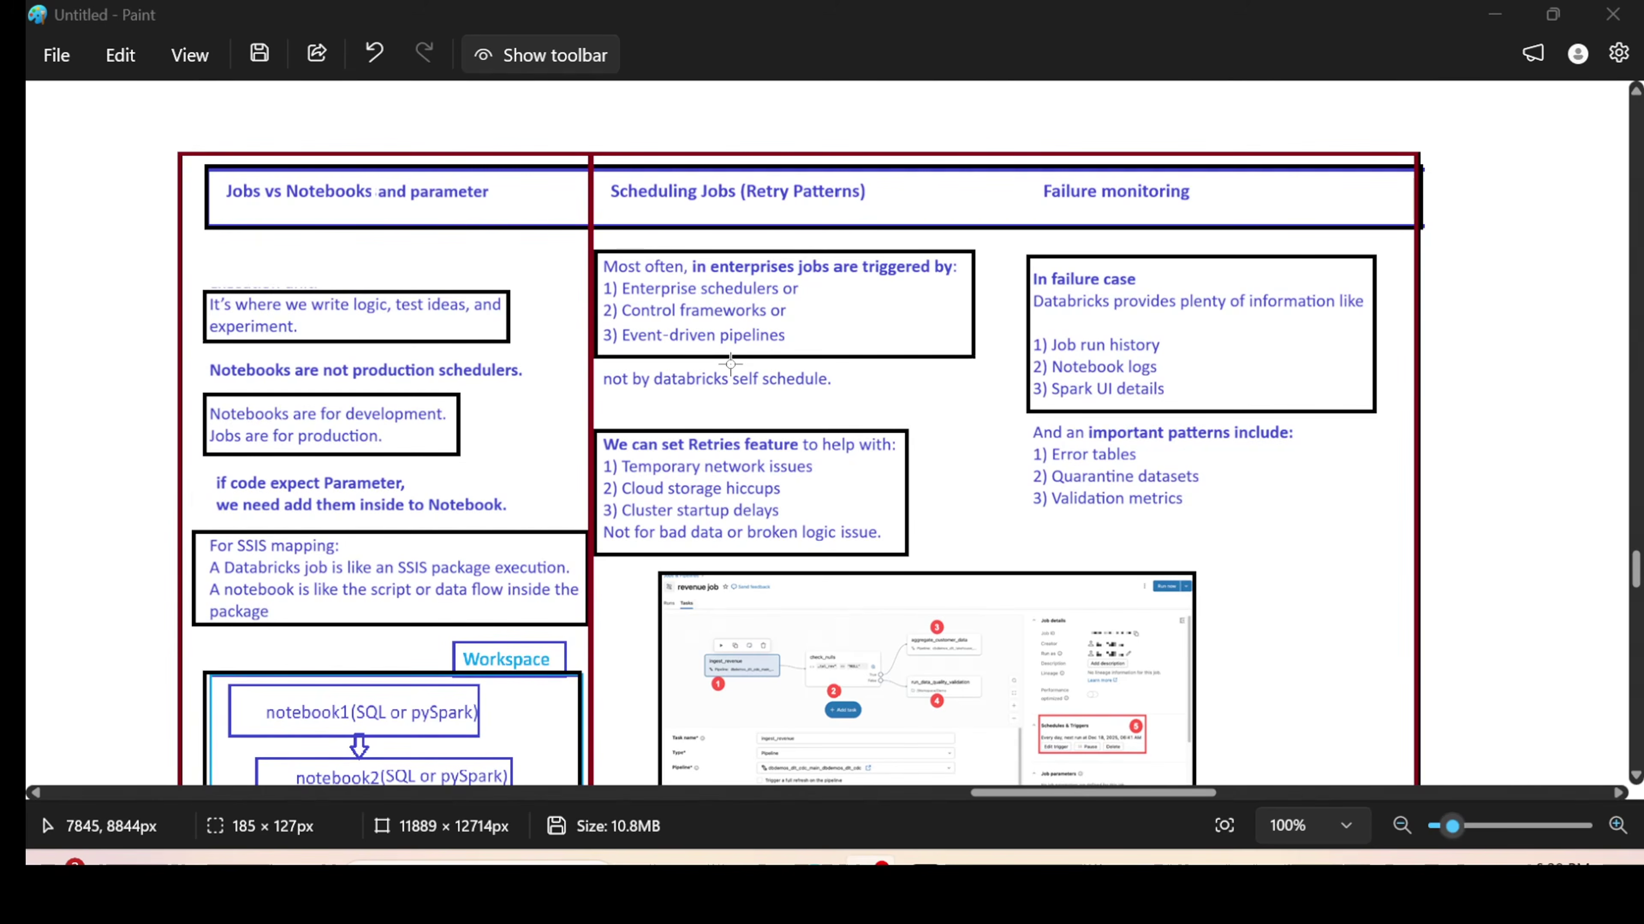
Step: Switch to the Databricks workspace in the browser and open the Data Engineering Runs page
{"action": "mouse_move", "coordinate": [812, 862]}
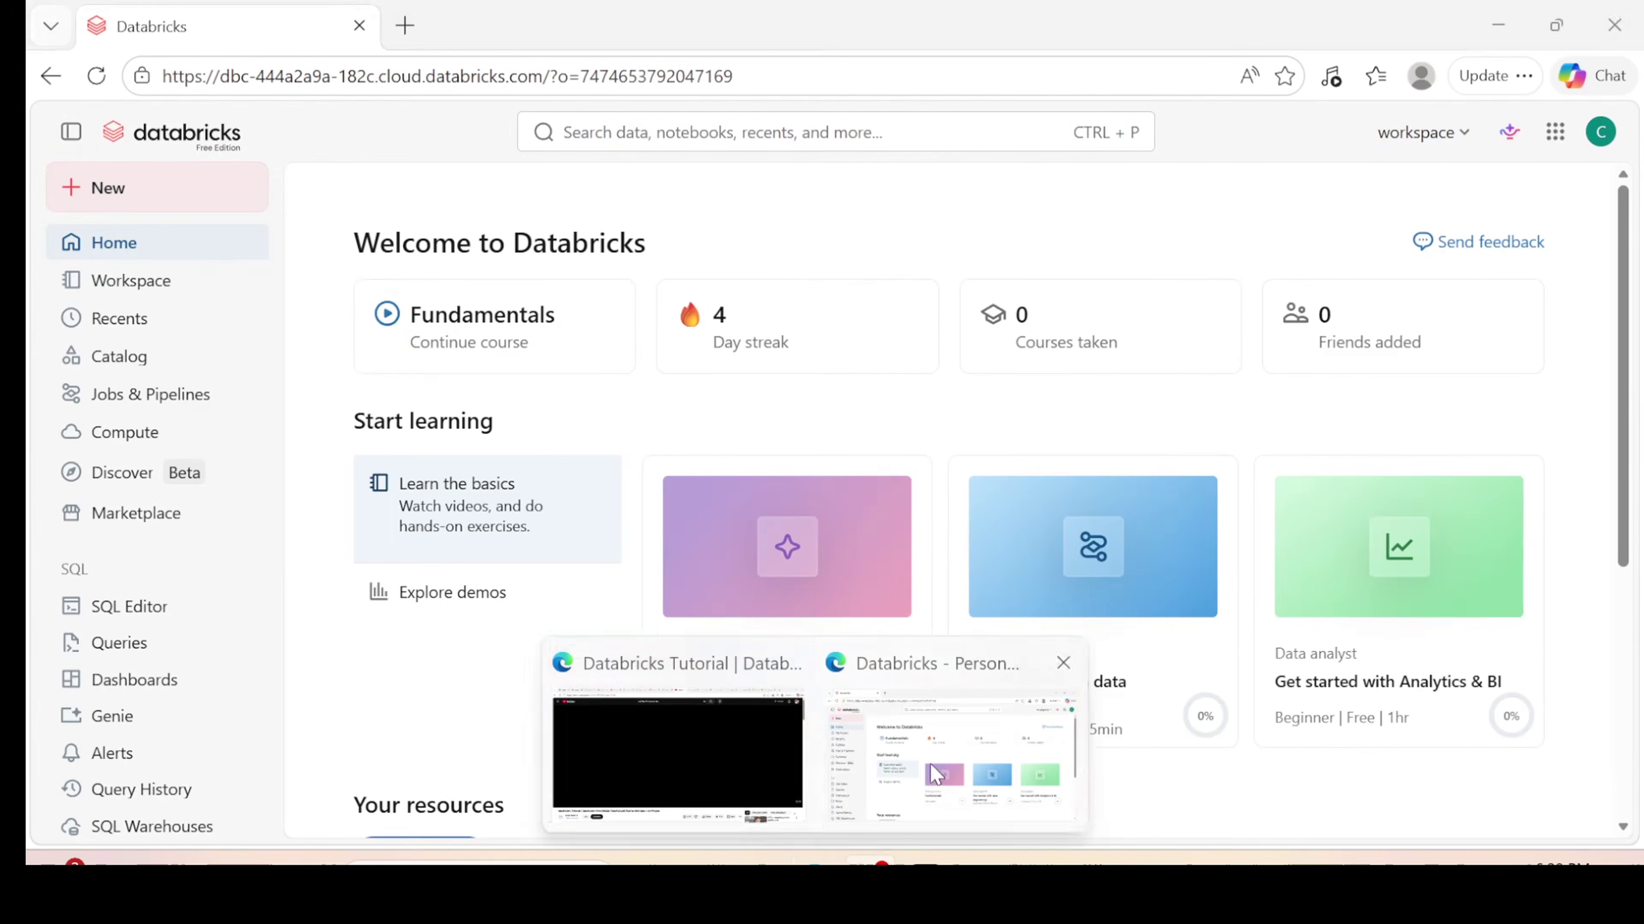
{"action": "left_click", "coordinate": [936, 752]}
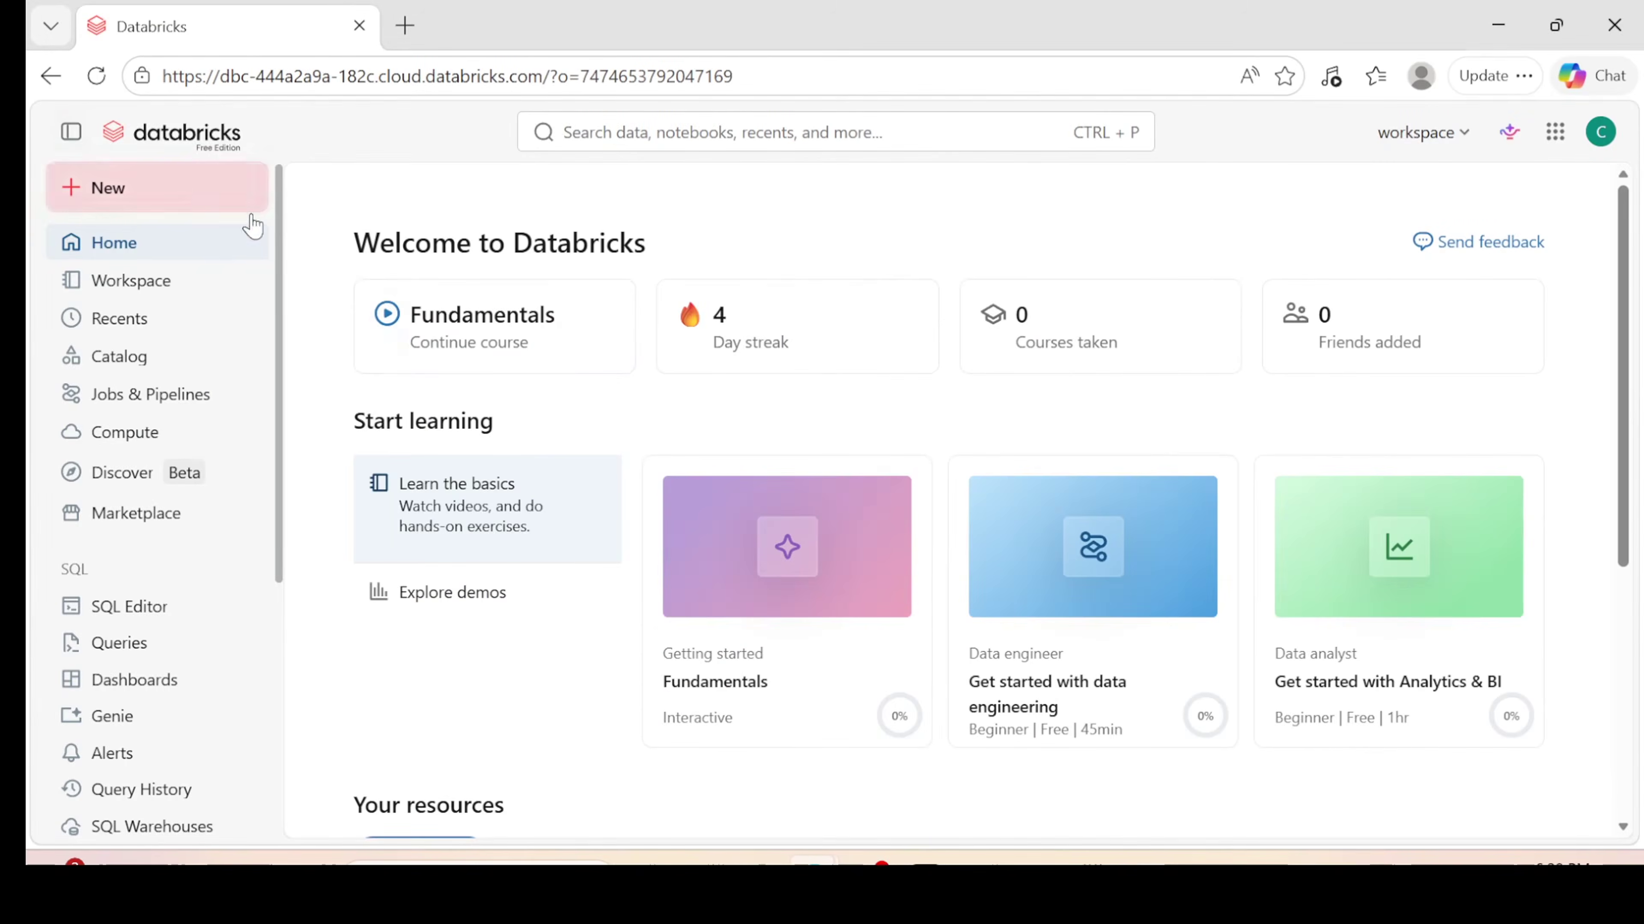
{"action": "scroll", "coordinate": [172, 514], "scroll_direction": "down", "scroll_amount": 5}
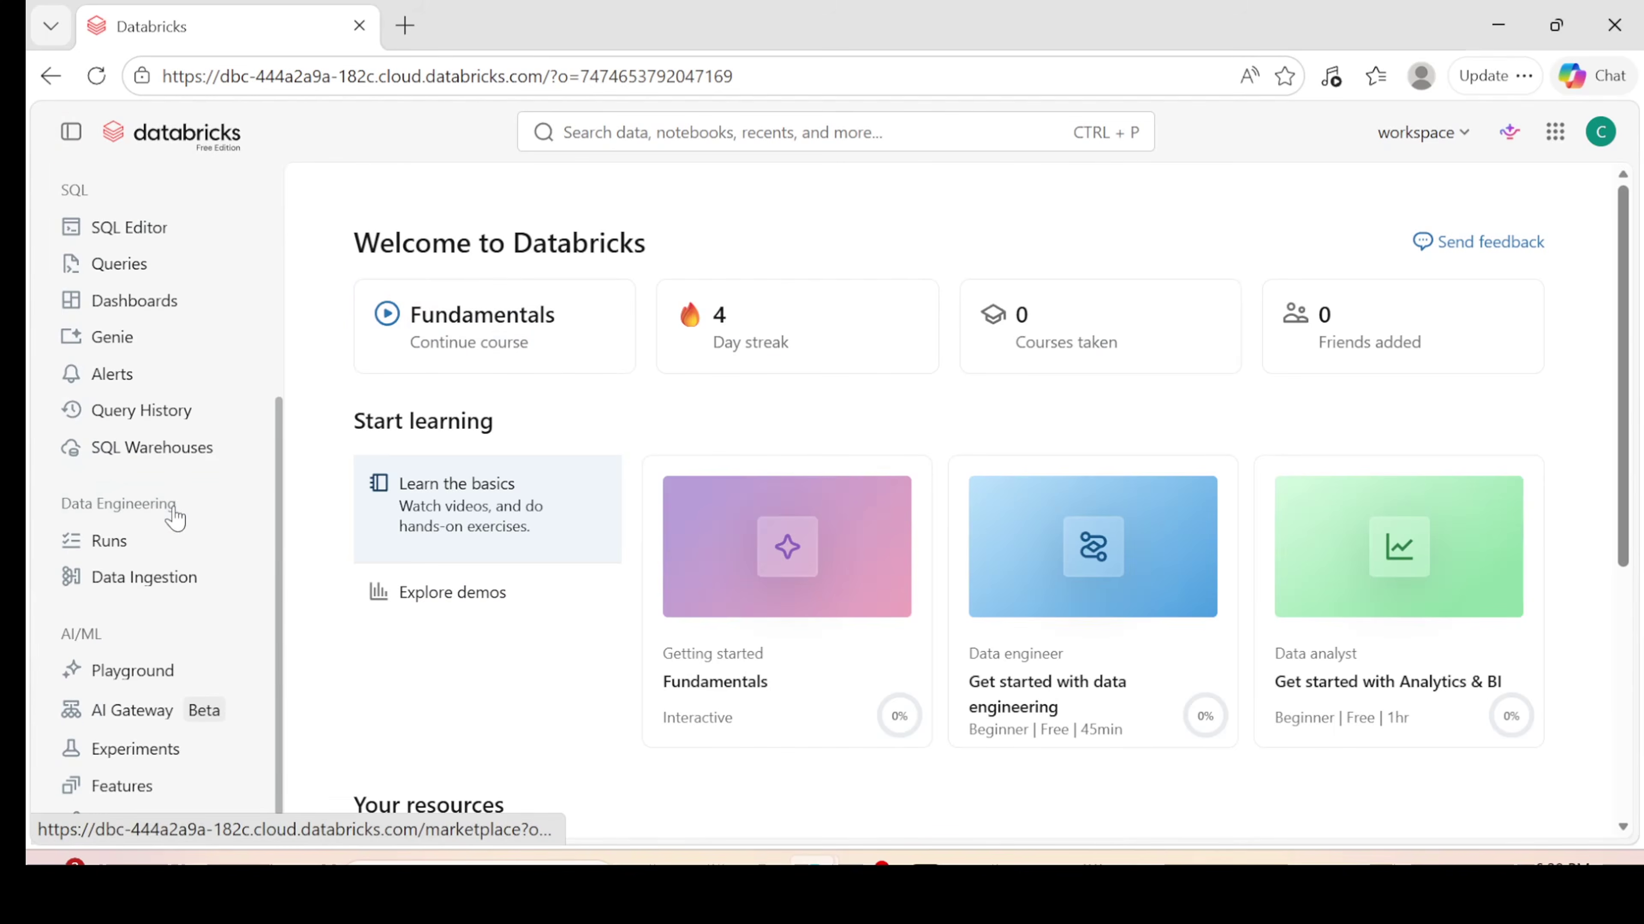
{"action": "scroll", "coordinate": [149, 297], "scroll_direction": "up", "scroll_amount": 5}
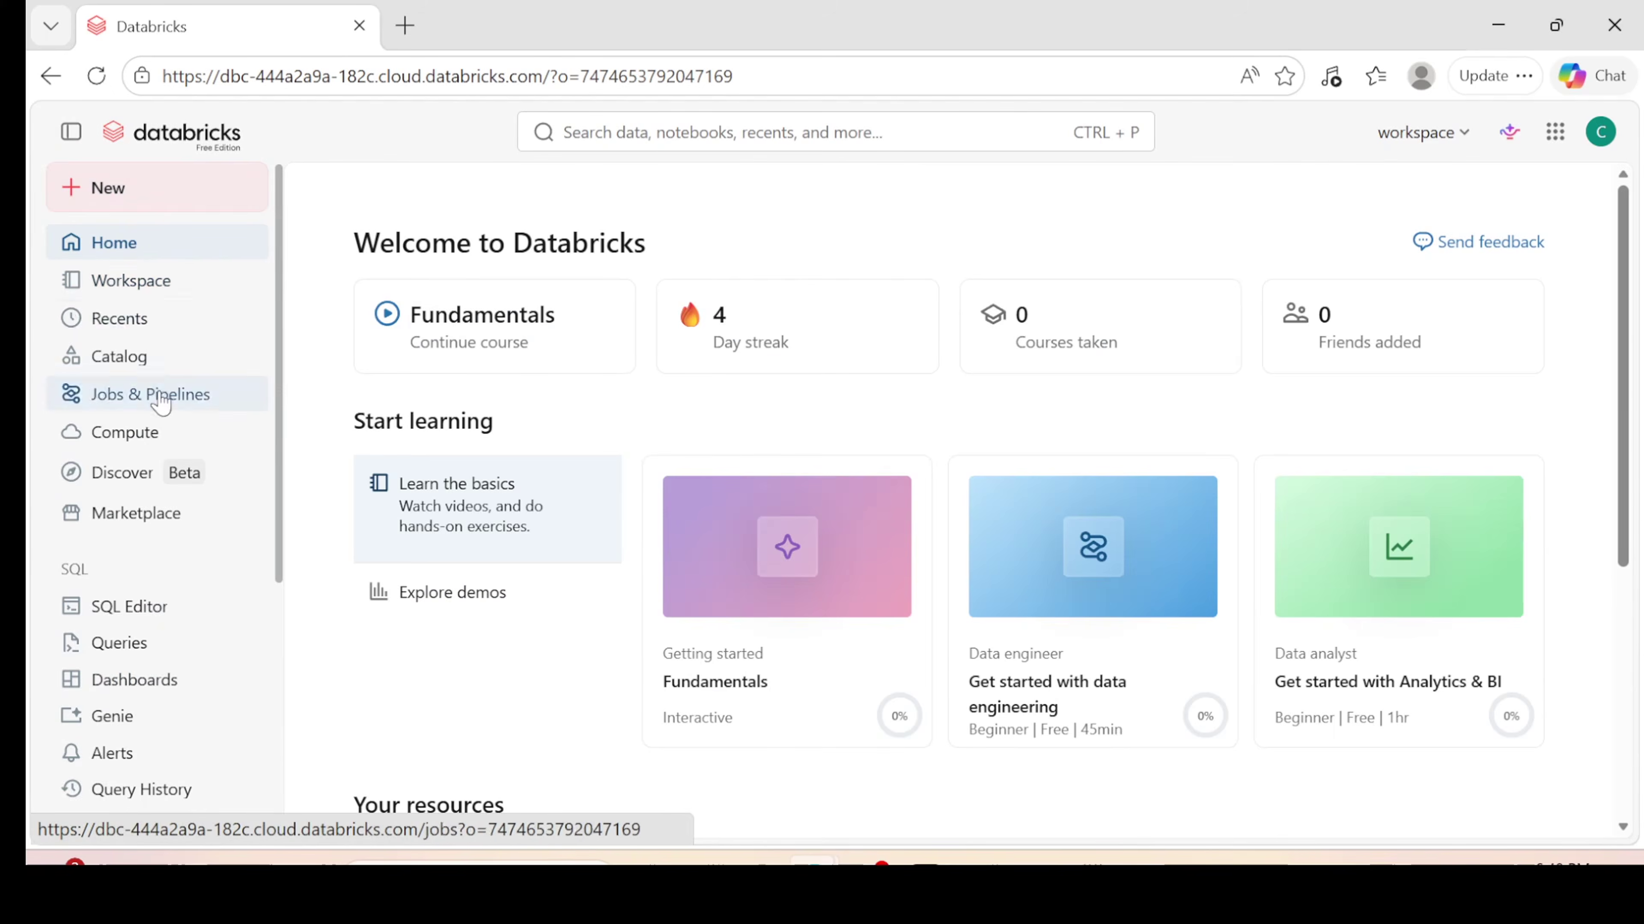
{"action": "scroll", "coordinate": [162, 476], "scroll_direction": "down", "scroll_amount": 3}
{"action": "scroll", "coordinate": [162, 476], "scroll_direction": "down", "scroll_amount": 2}
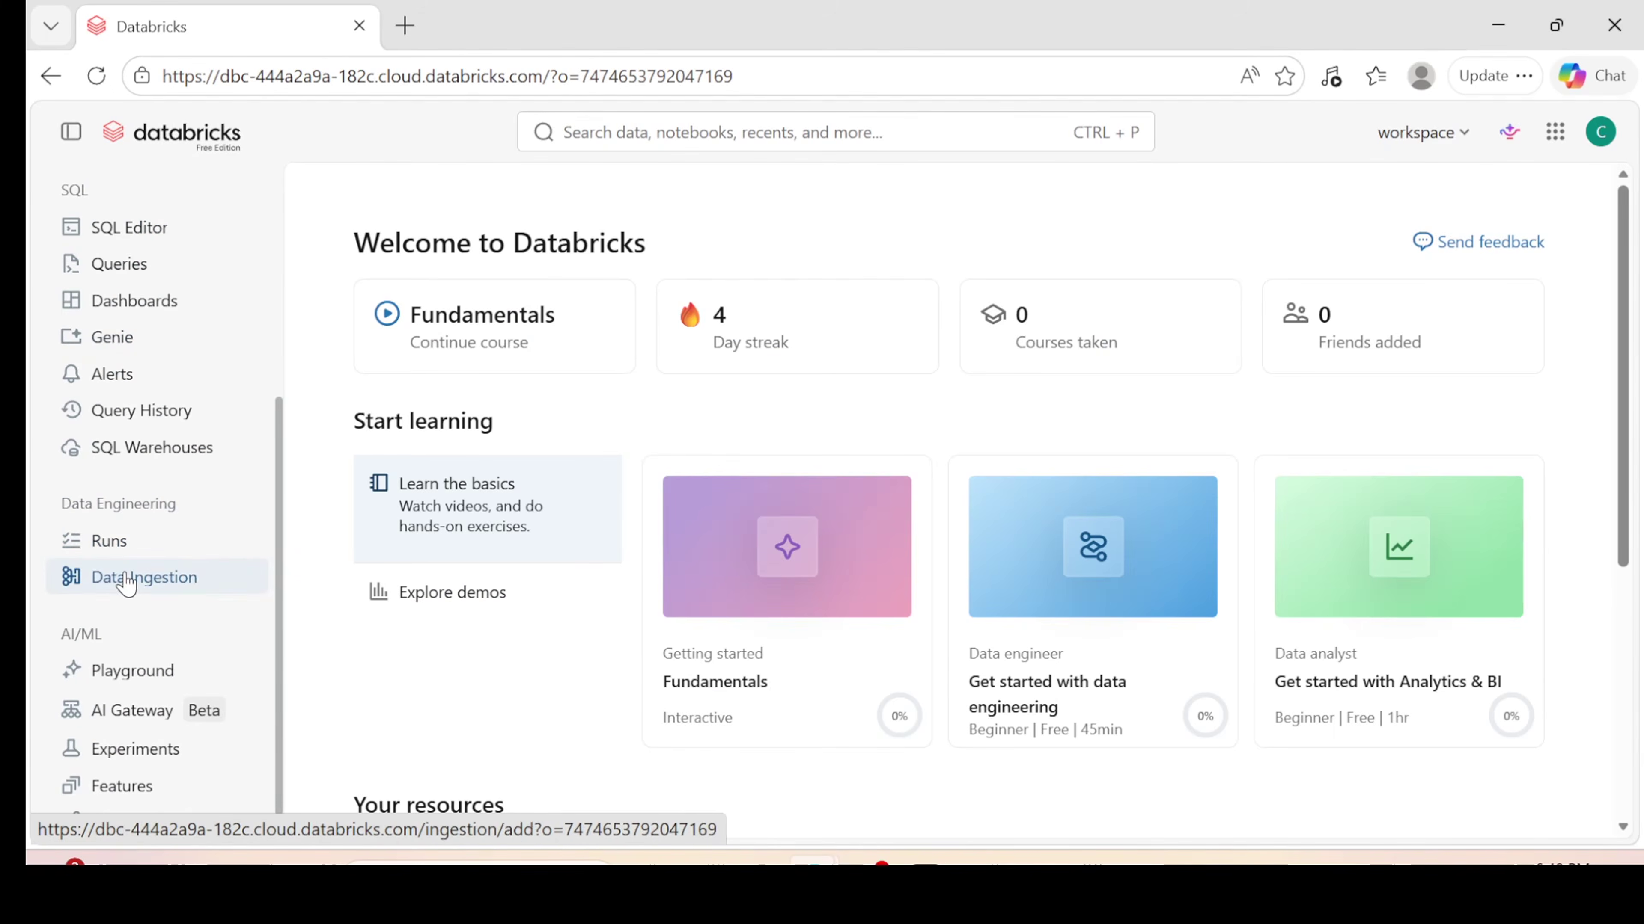
{"action": "left_click", "coordinate": [112, 546]}
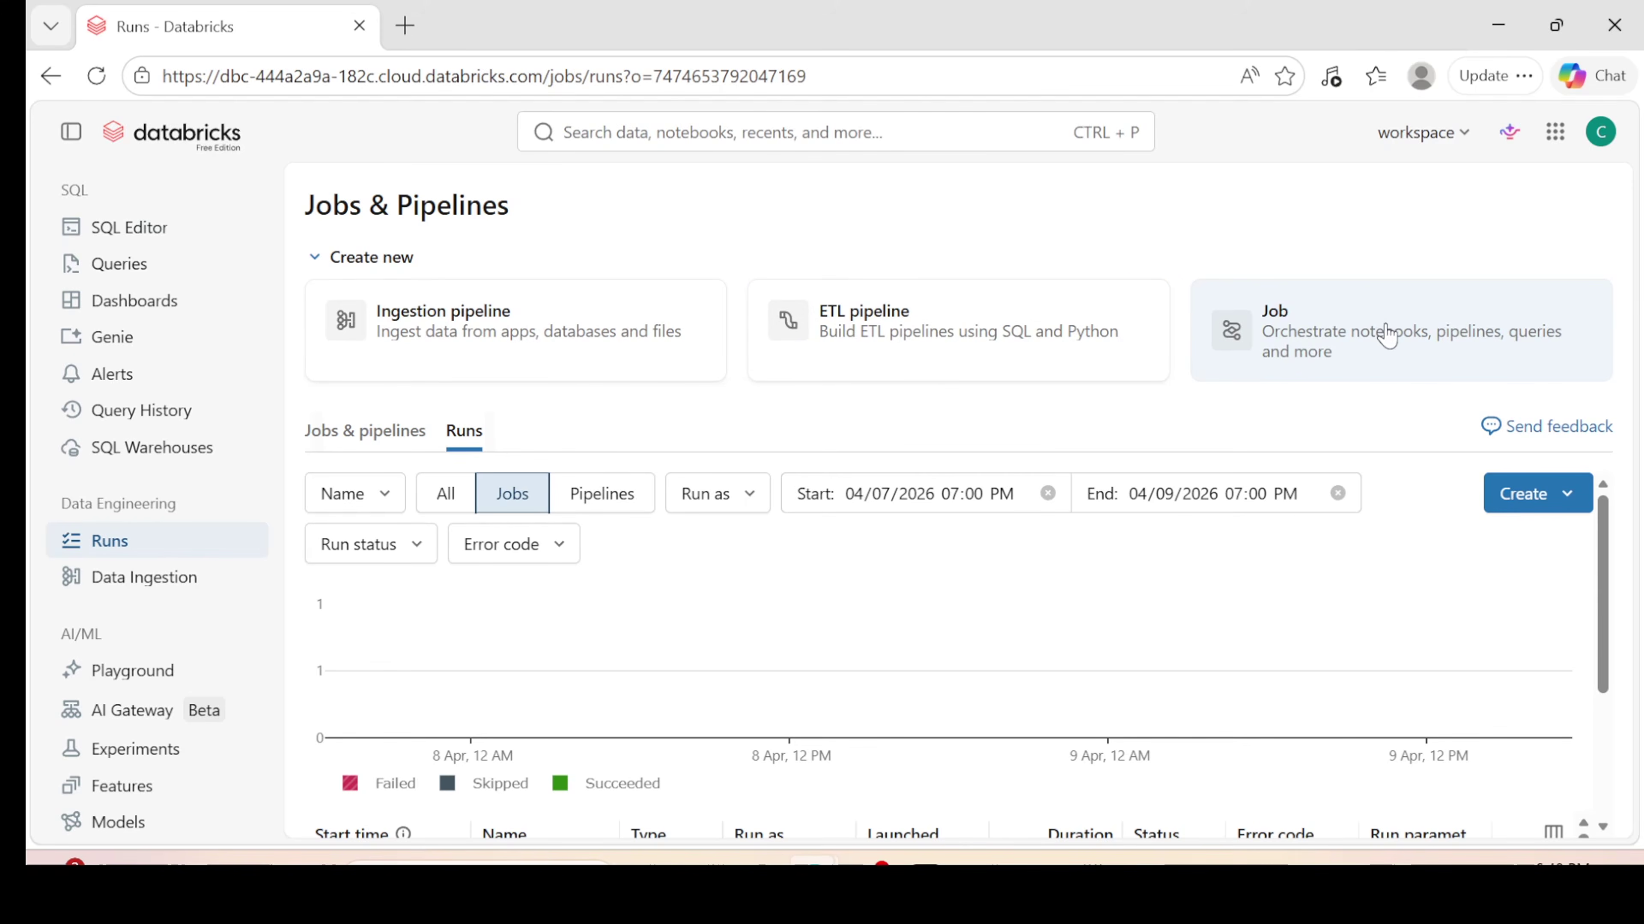
Step: Create a new job with a Notebook task that uses the workspace notebook Incrematal load and CDC
{"action": "left_click", "coordinate": [1307, 327]}
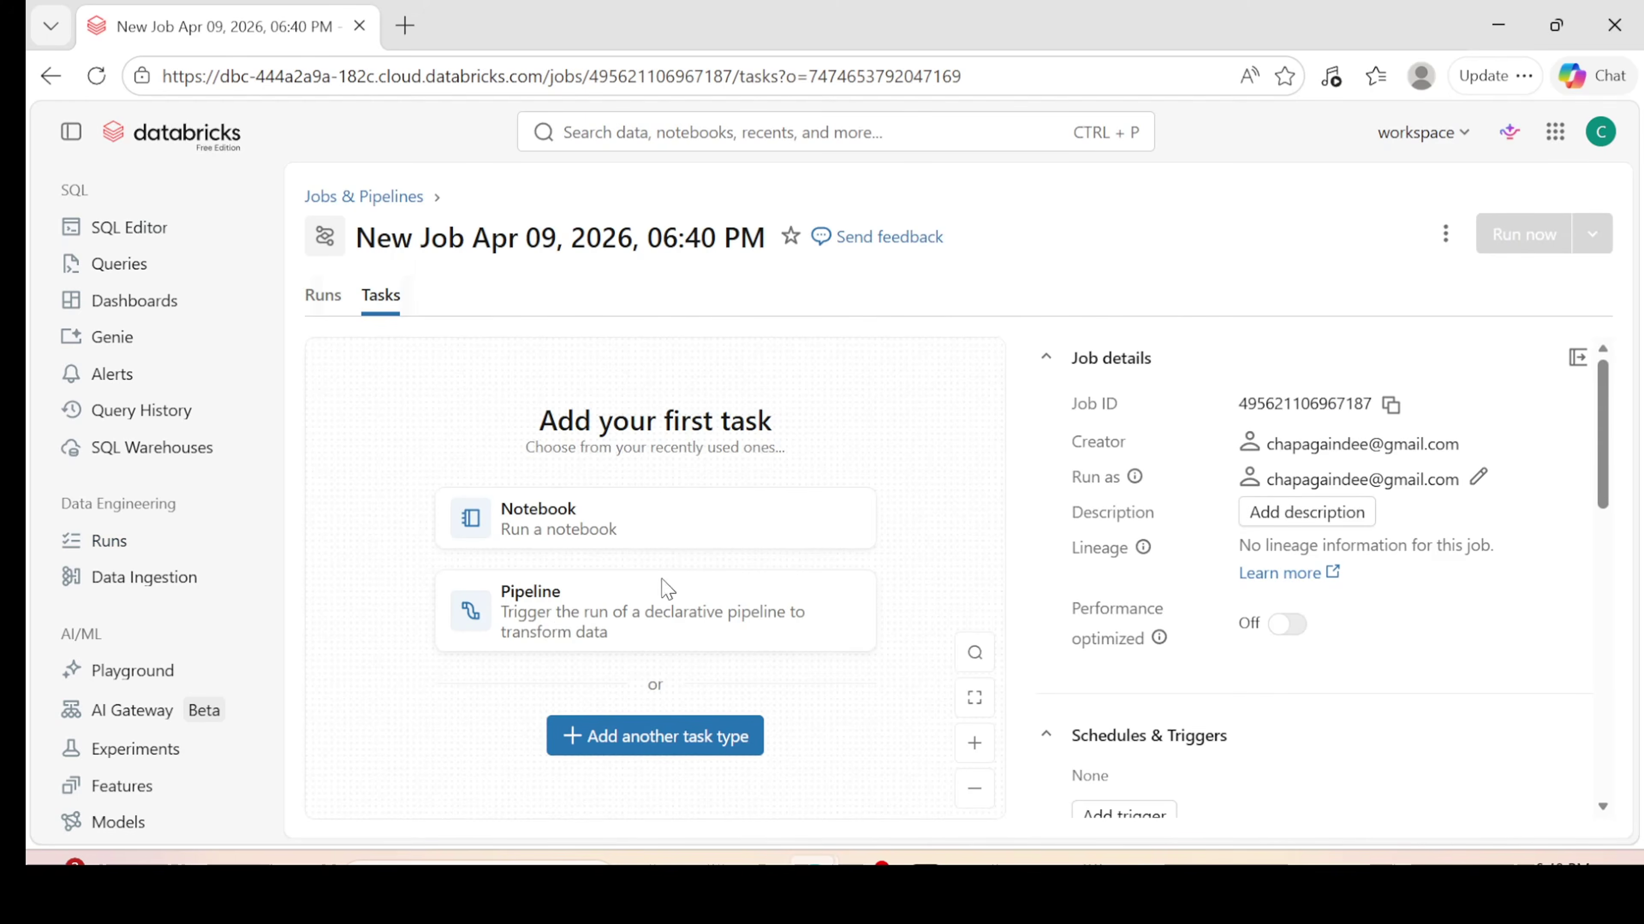
{"action": "left_click", "coordinate": [543, 529]}
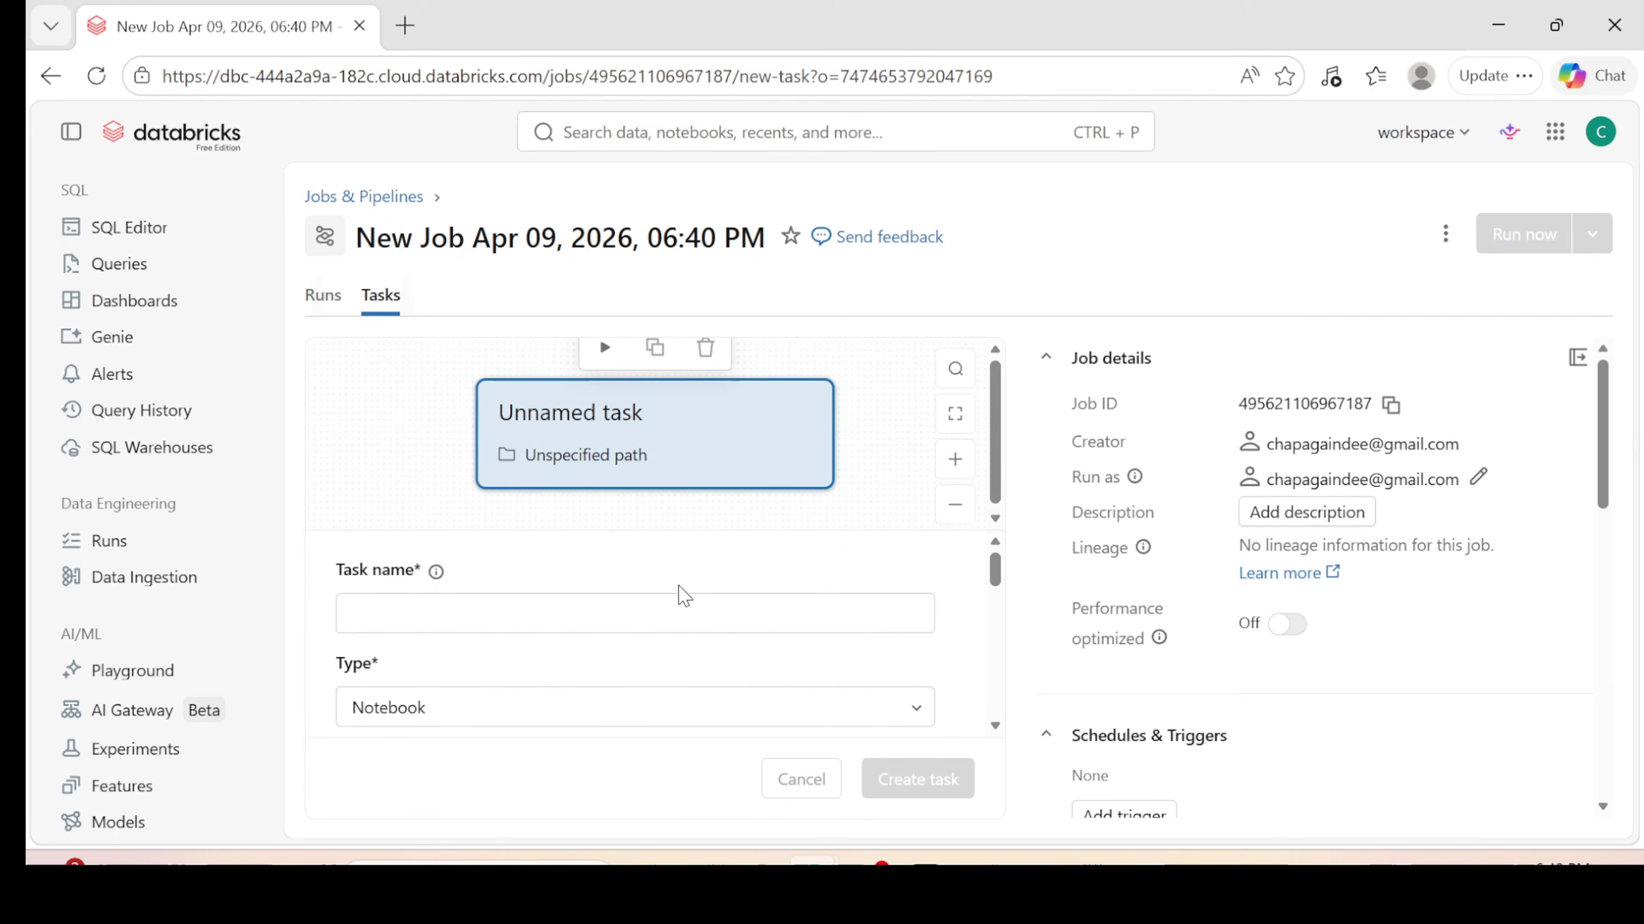
{"action": "scroll", "coordinate": [684, 595], "scroll_direction": "down", "scroll_amount": 4}
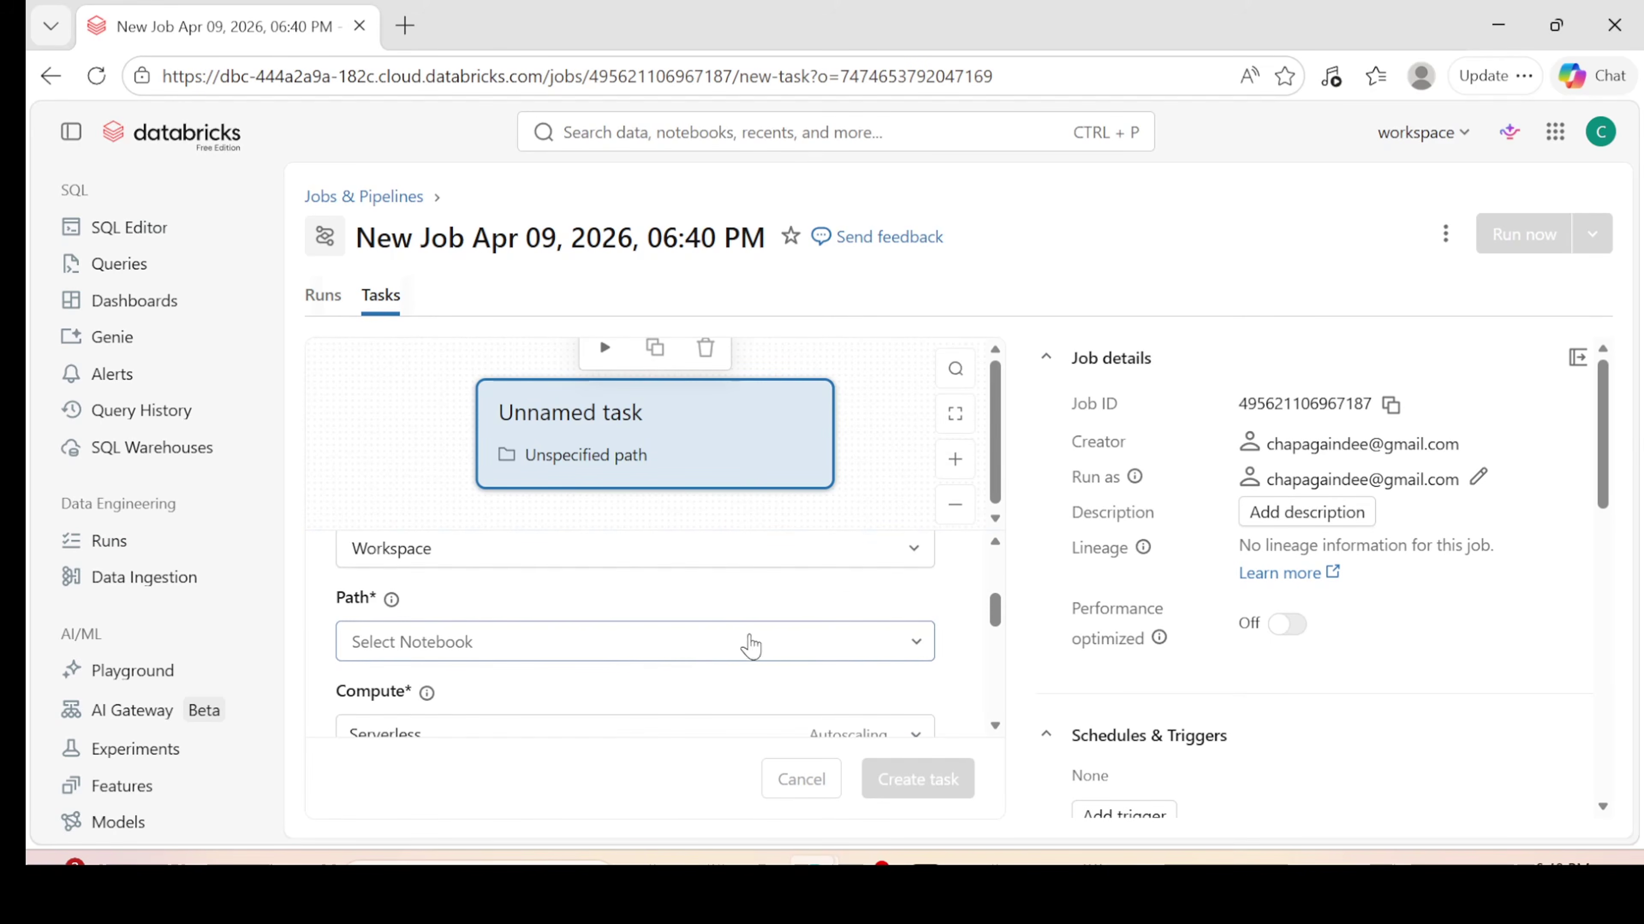
{"action": "left_click", "coordinate": [625, 646]}
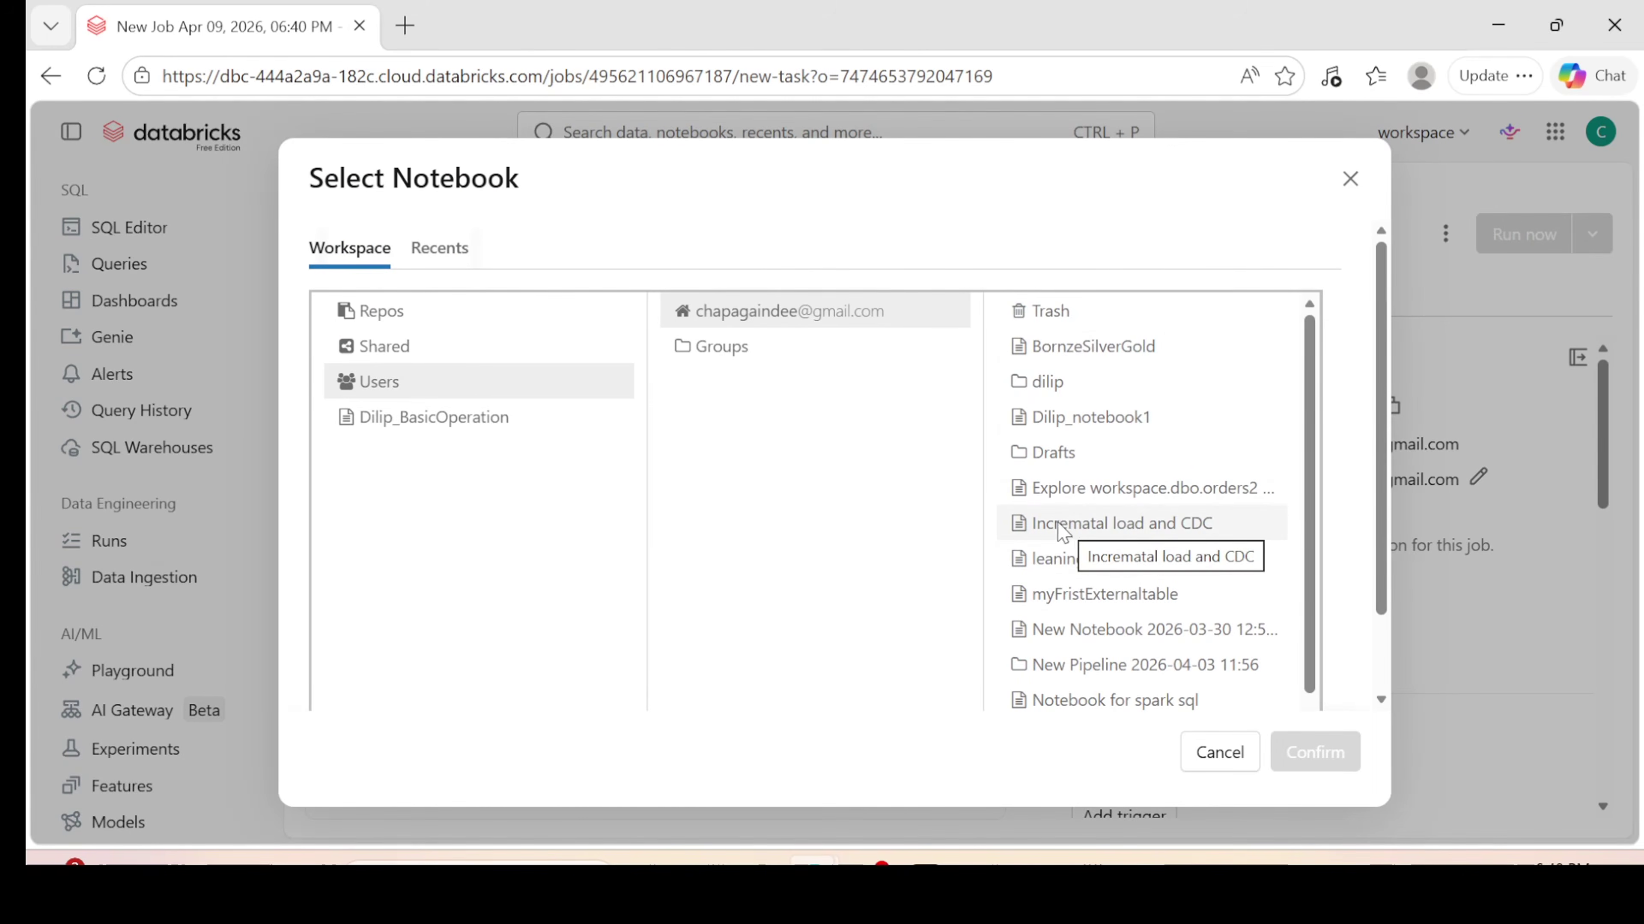
{"action": "left_click", "coordinate": [1099, 529]}
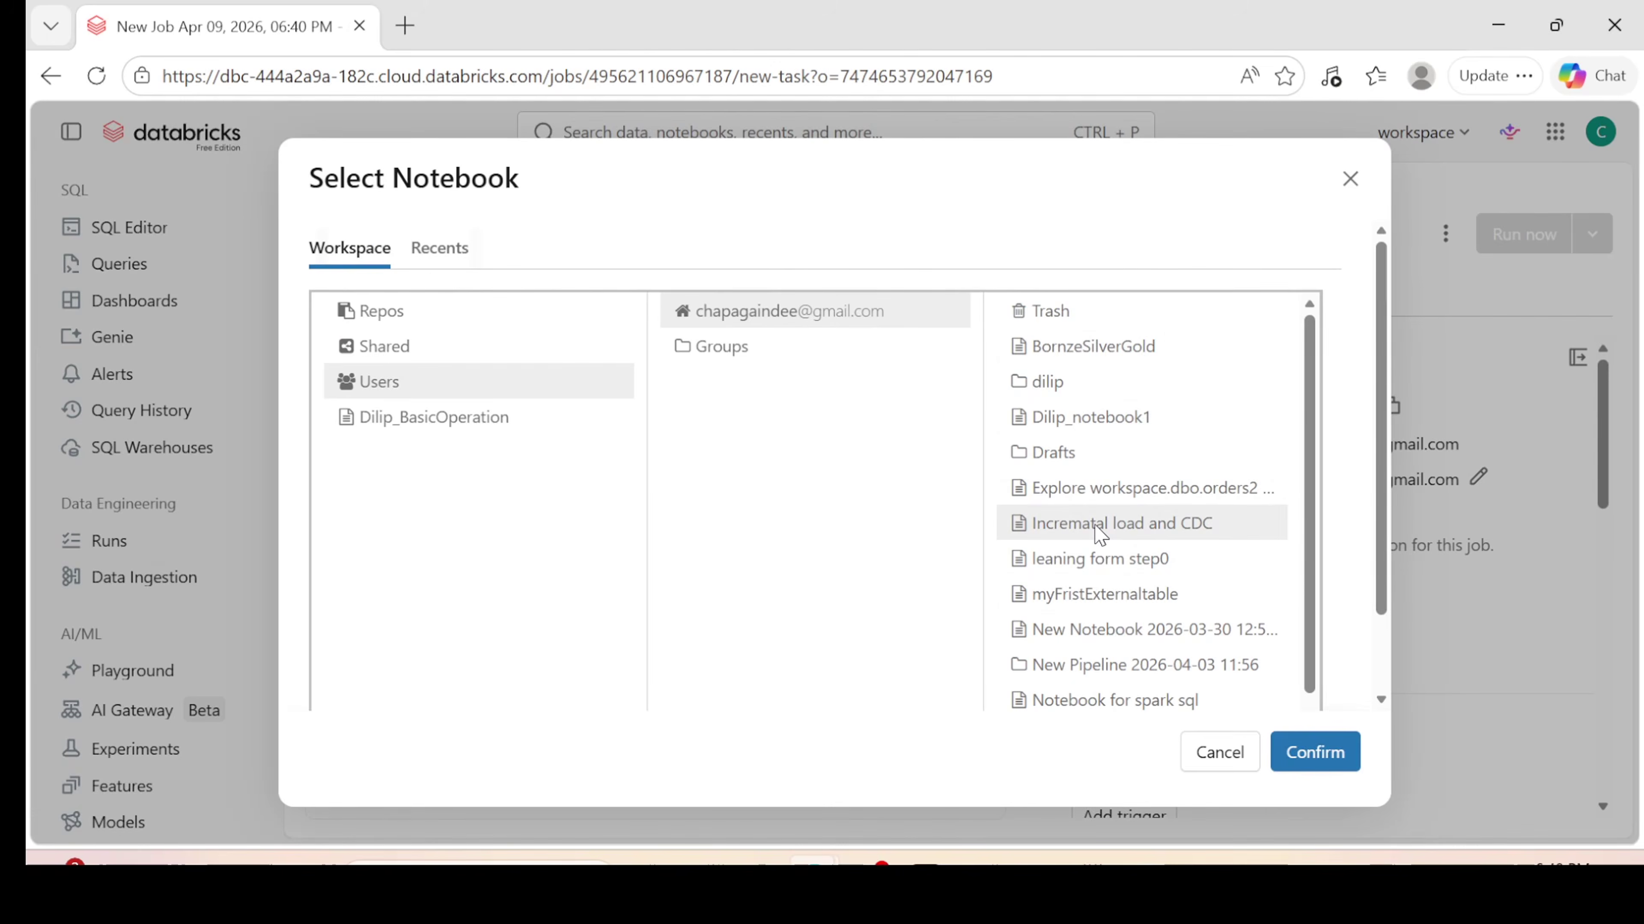
{"action": "left_click", "coordinate": [1313, 755]}
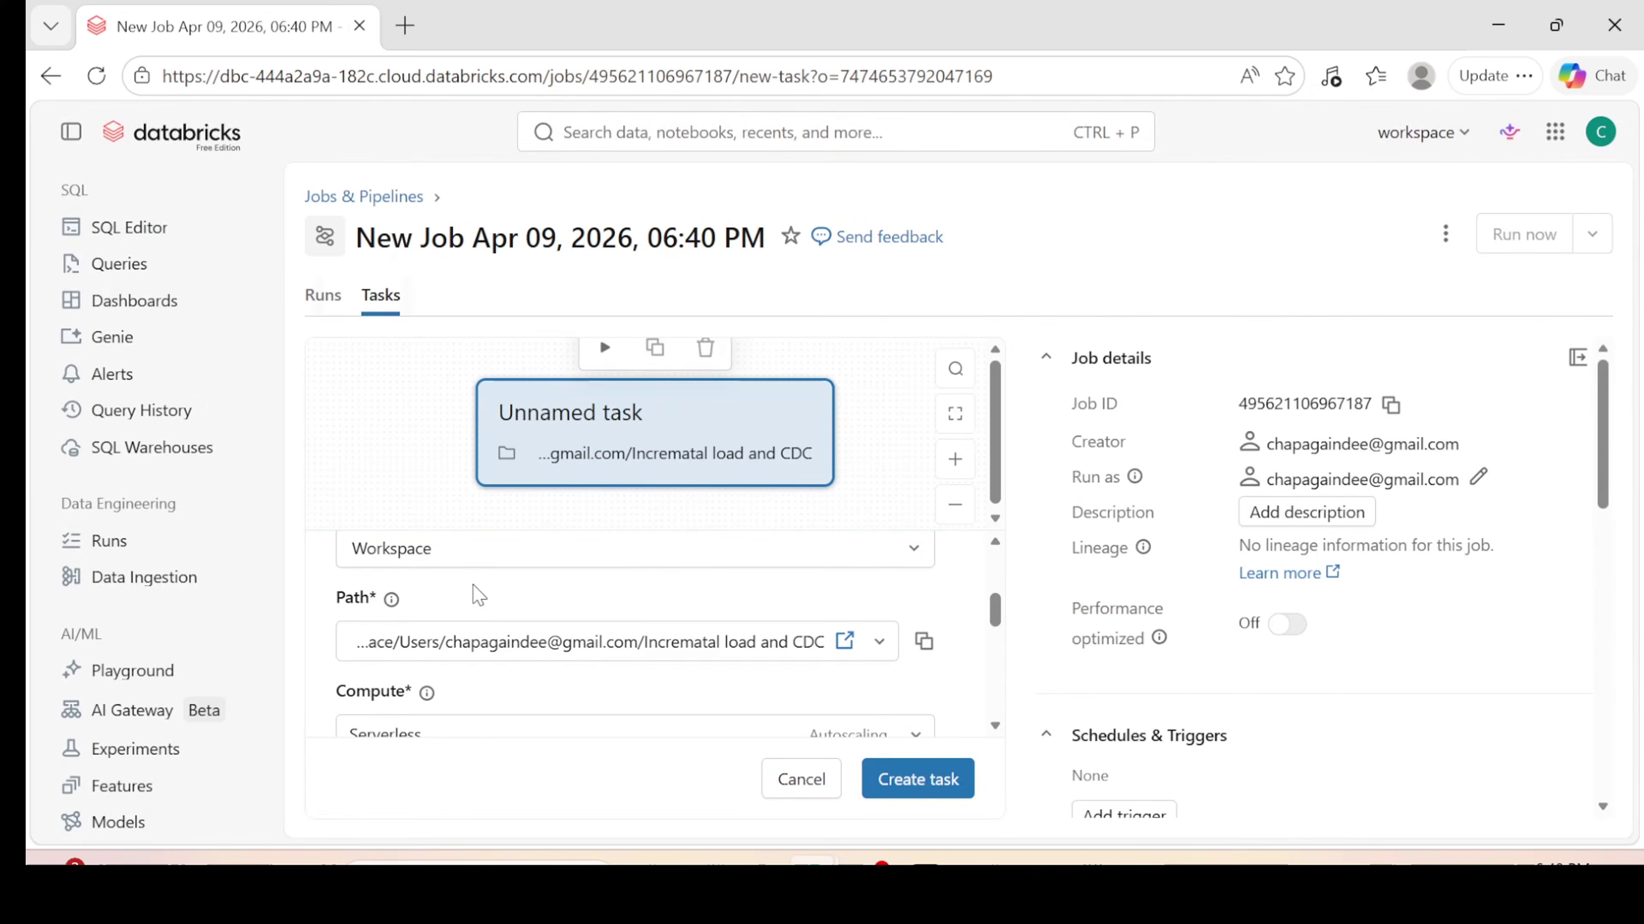
Step: Name the notebook task IncremantalLoadandCdC
{"action": "scroll", "coordinate": [479, 594], "scroll_direction": "up", "scroll_amount": 3}
{"action": "left_click", "coordinate": [503, 622]}
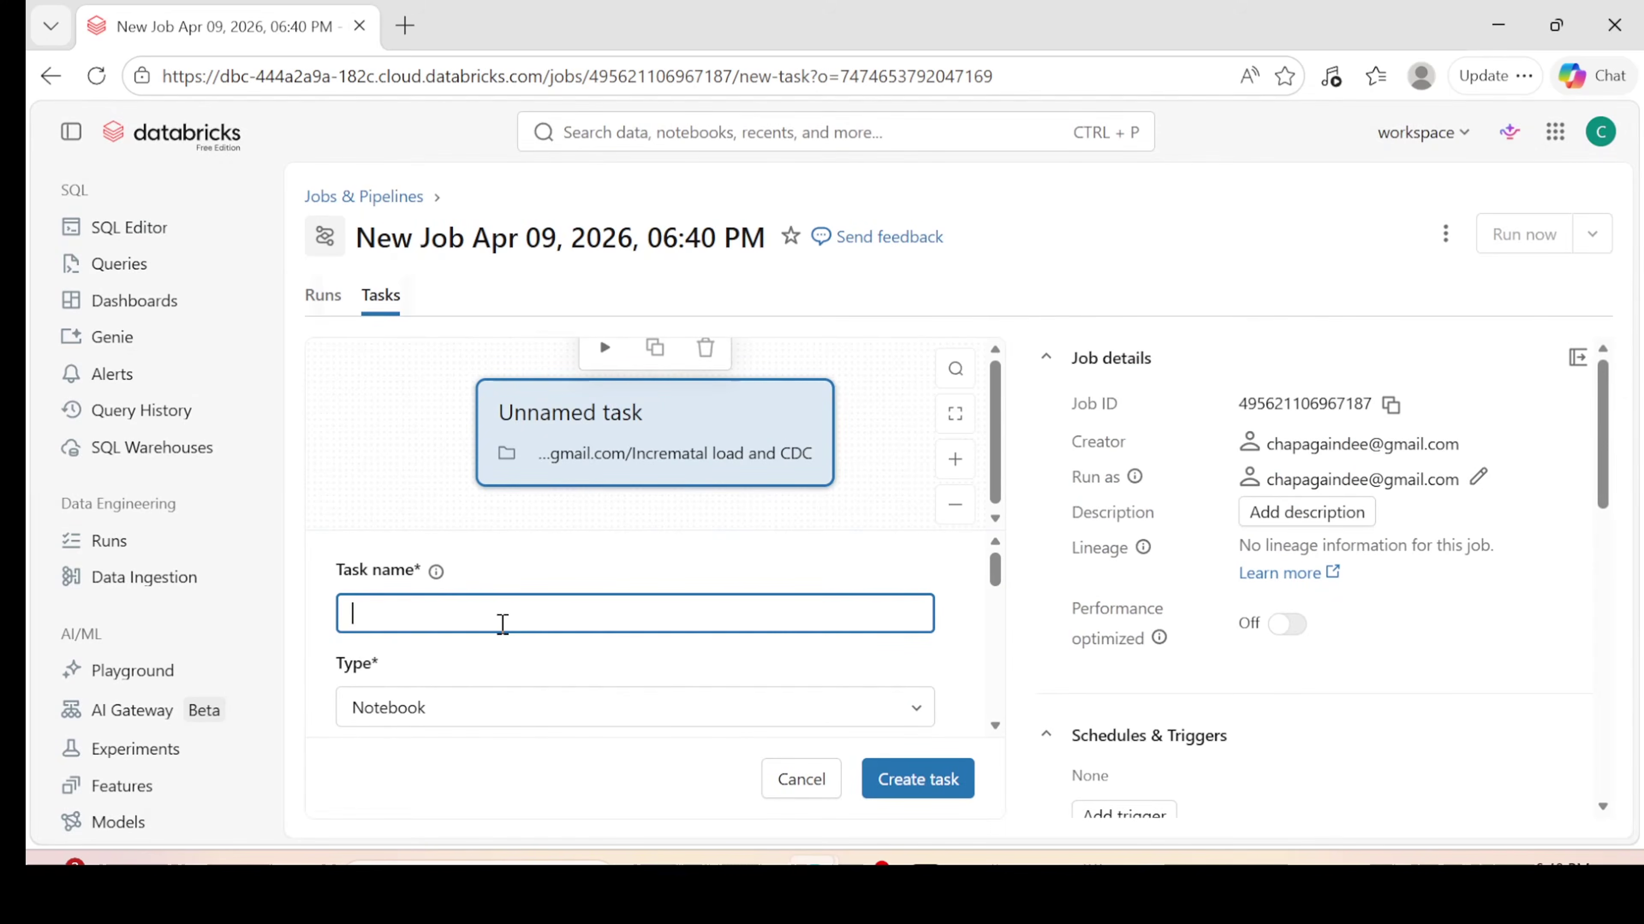
{"action": "type", "text": "Increman"}
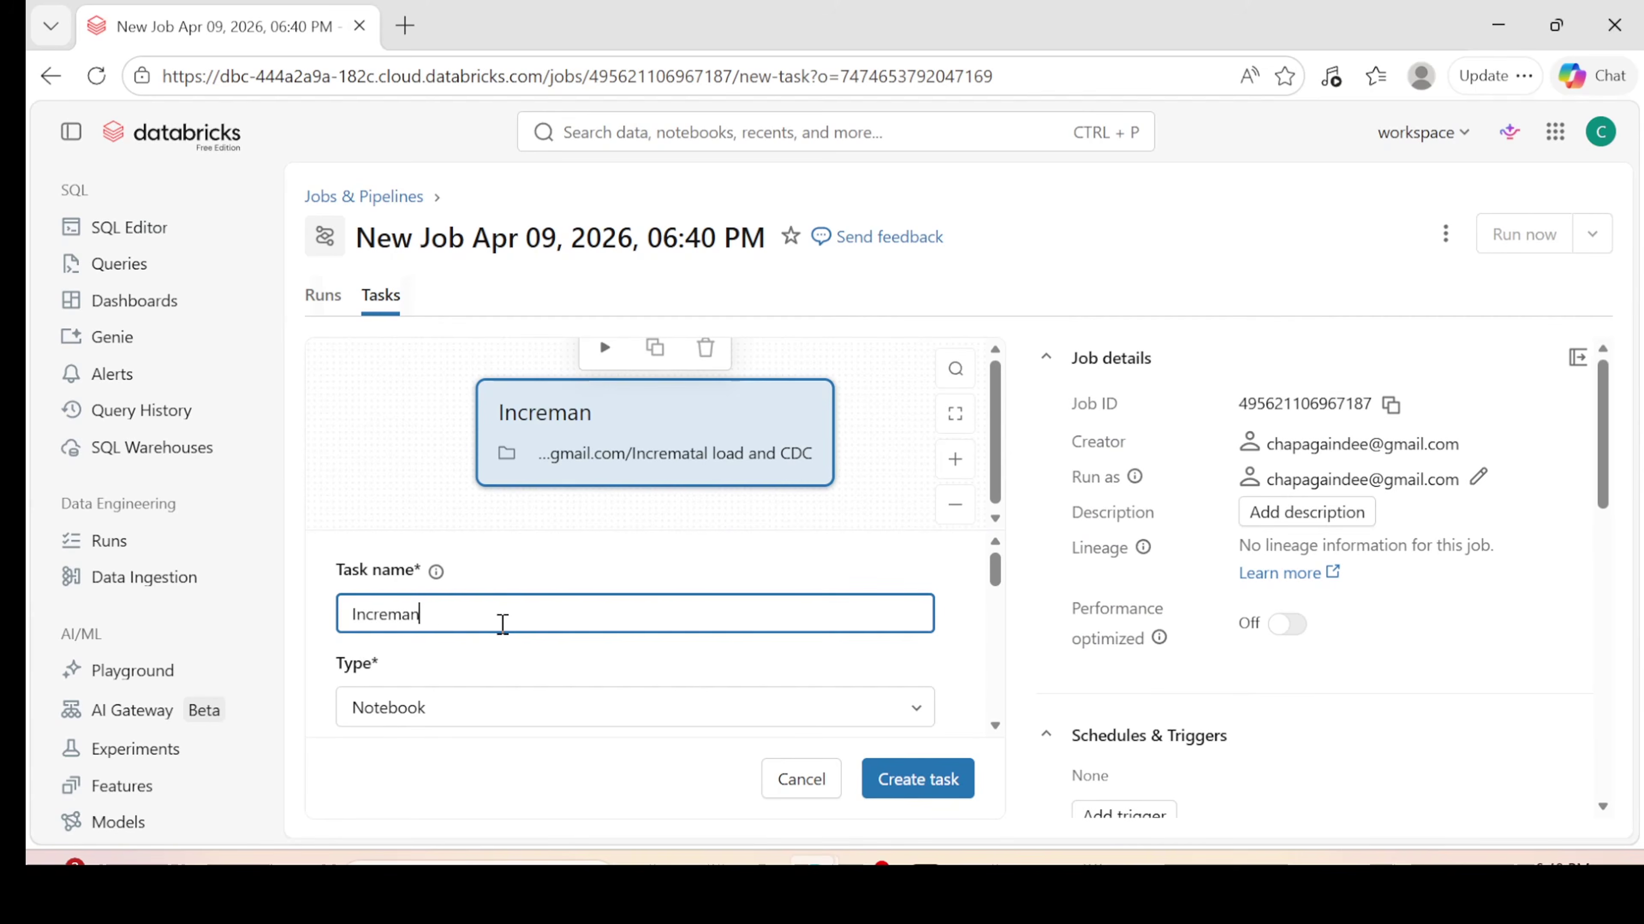
{"action": "type", "text": "talLoadandCd"}
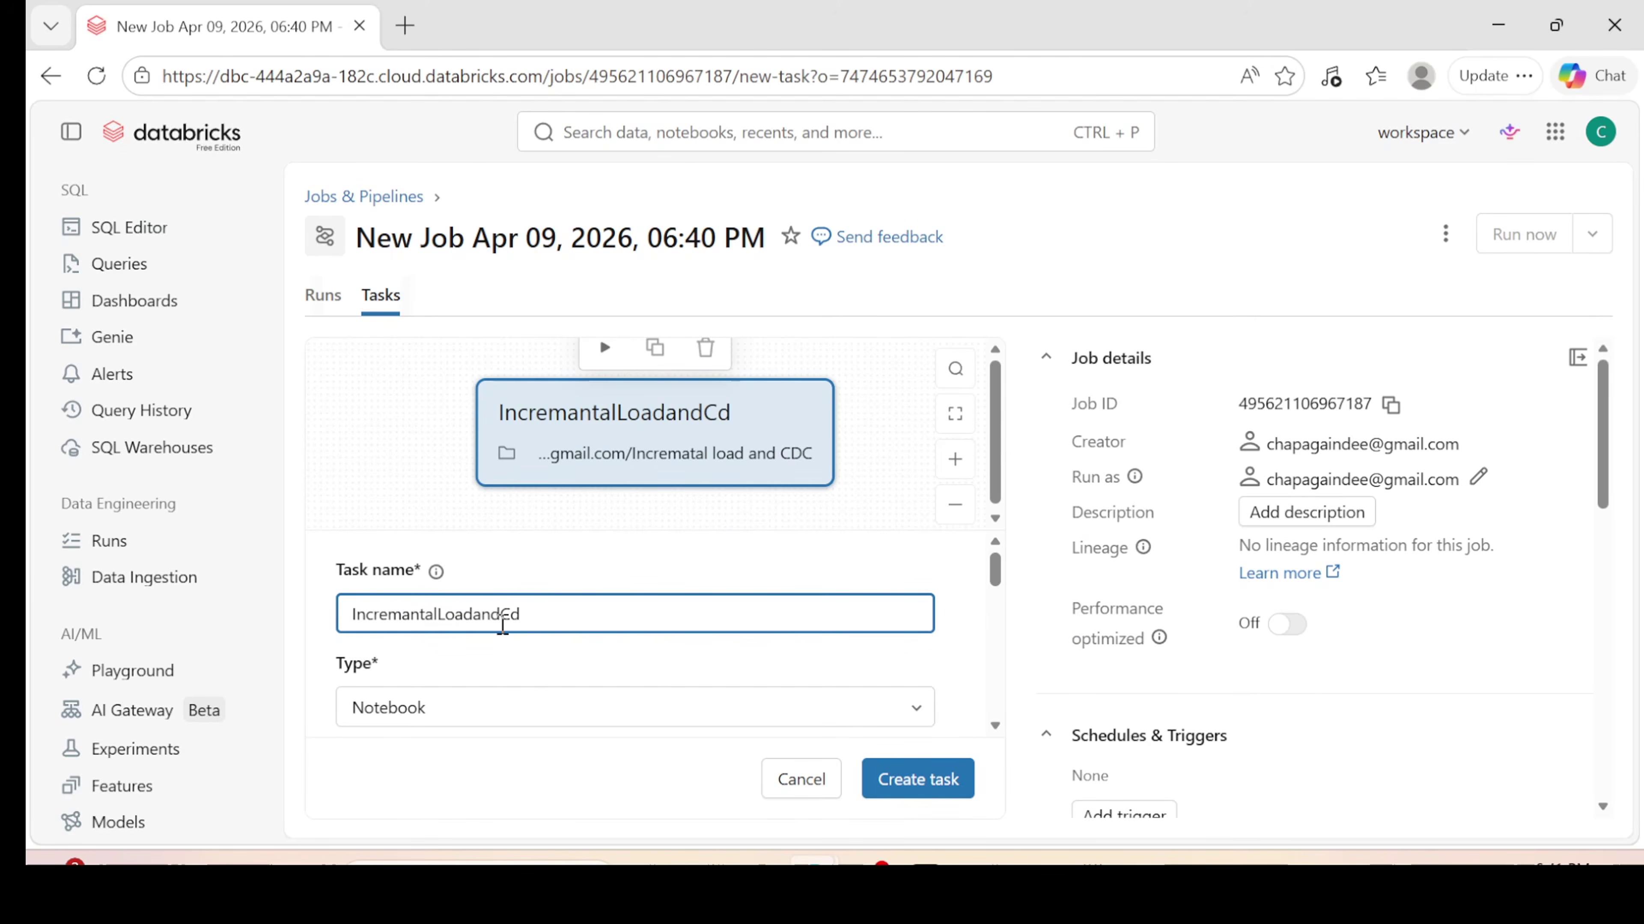
{"action": "type", "text": "c"}
{"action": "key", "text": "BackSpace"}
{"action": "type", "text": "C"}
Step: Review the task's source, path, compute, parameter, notification and retry settings and create the task with them as they are
{"action": "scroll", "coordinate": [385, 522], "scroll_direction": "down", "scroll_amount": 1}
{"action": "scroll", "coordinate": [557, 579], "scroll_direction": "down", "scroll_amount": 2}
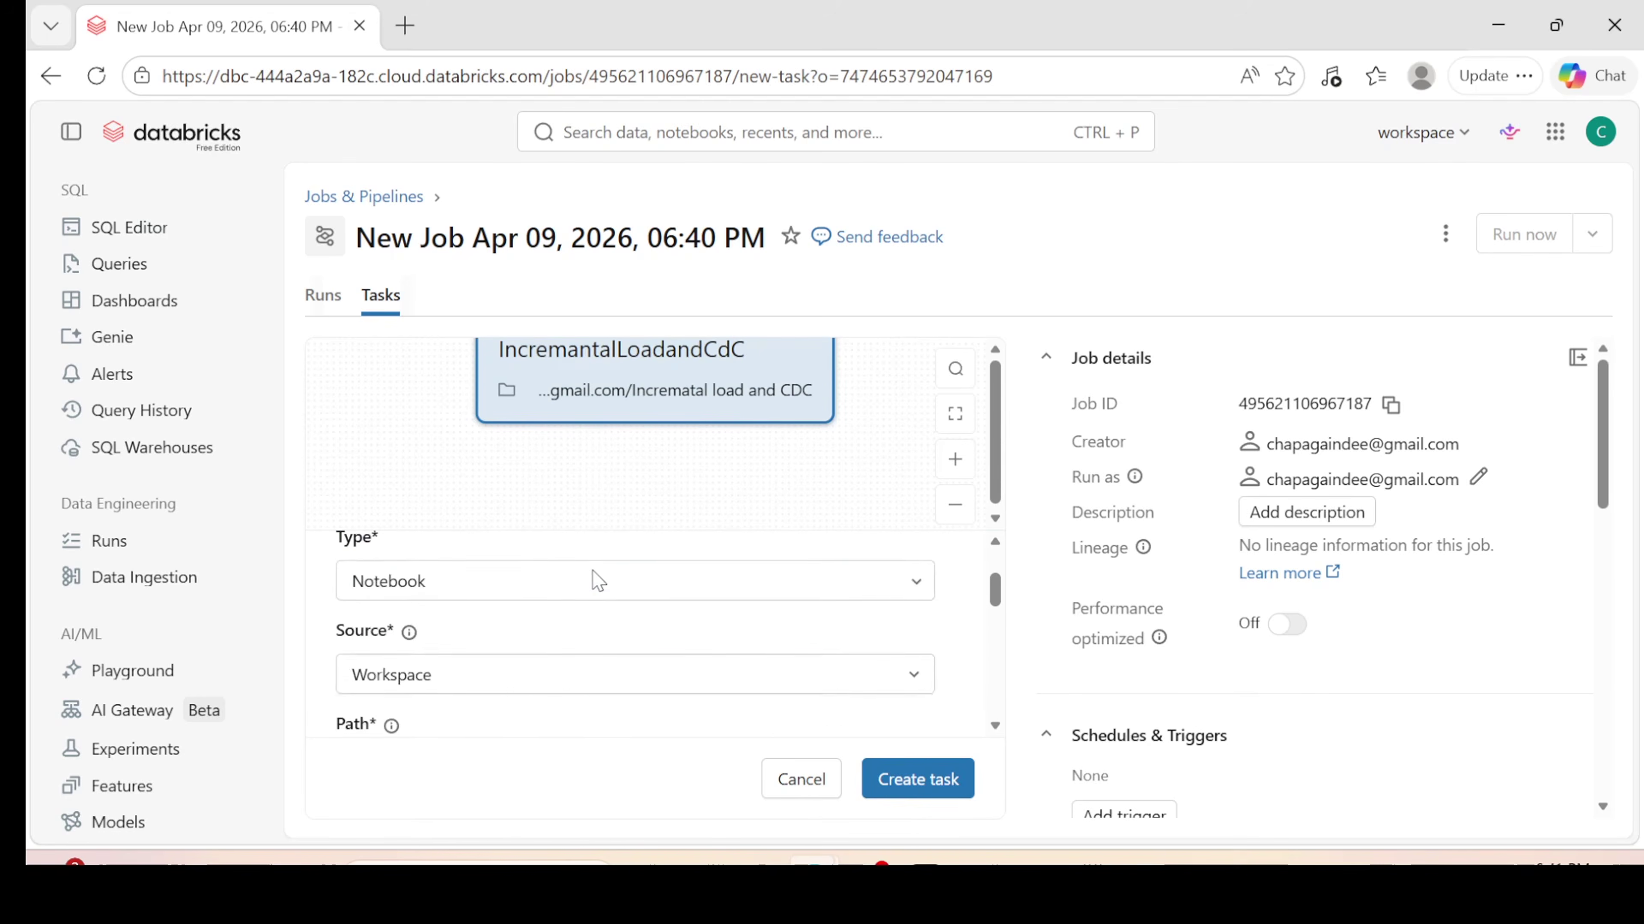
{"action": "scroll", "coordinate": [574, 581], "scroll_direction": "down", "scroll_amount": 2}
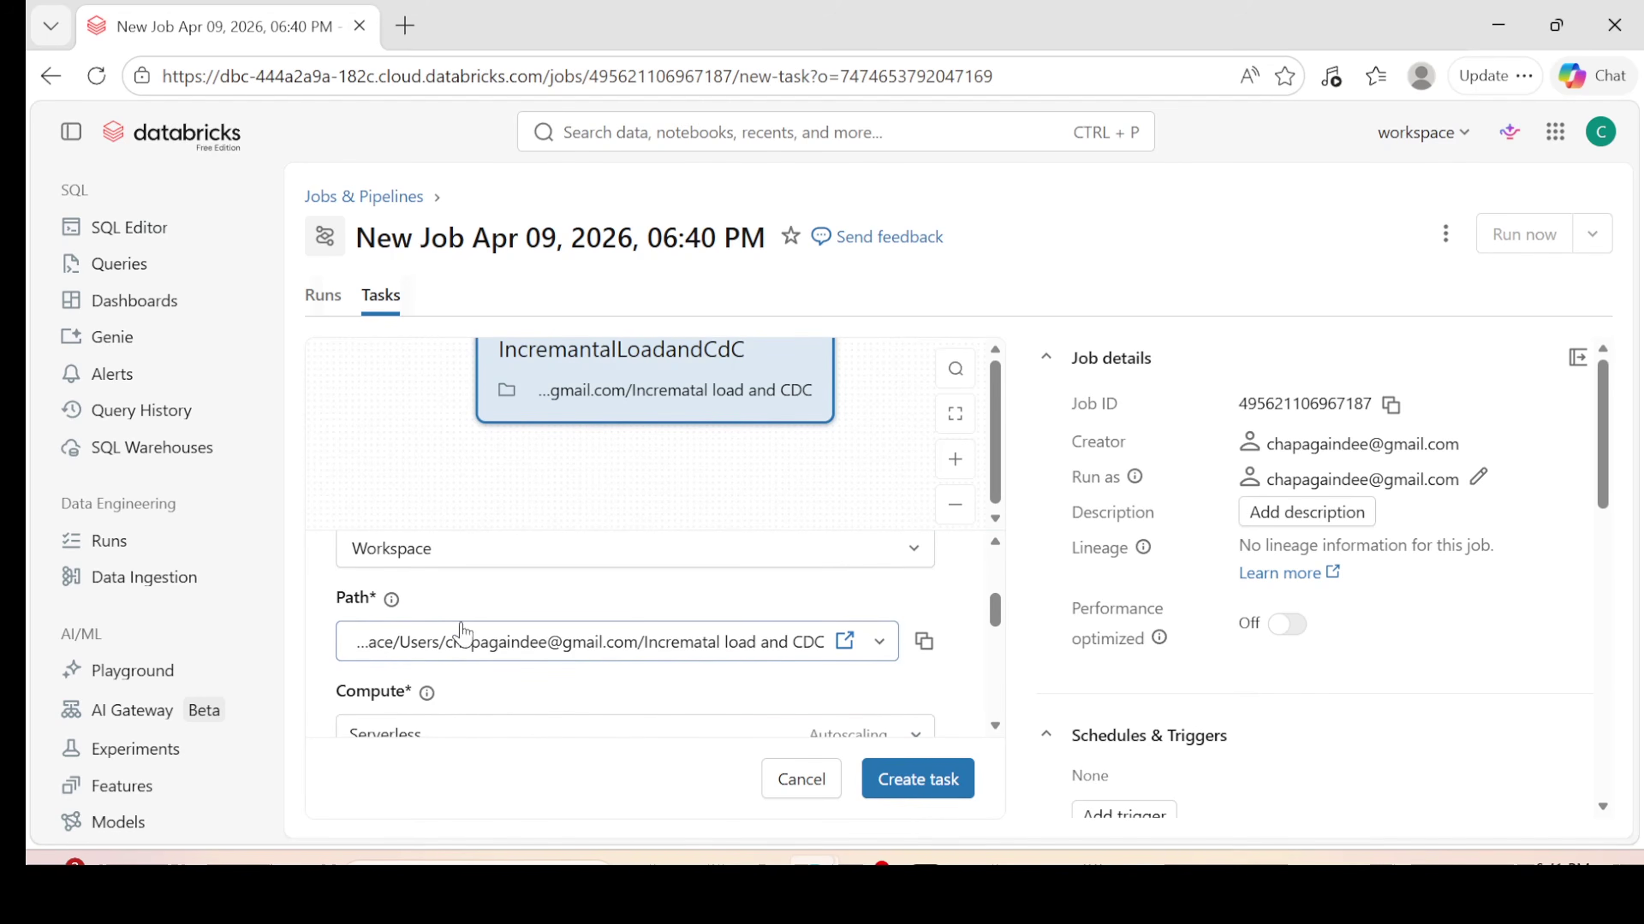
{"action": "scroll", "coordinate": [557, 652], "scroll_direction": "down", "scroll_amount": 2}
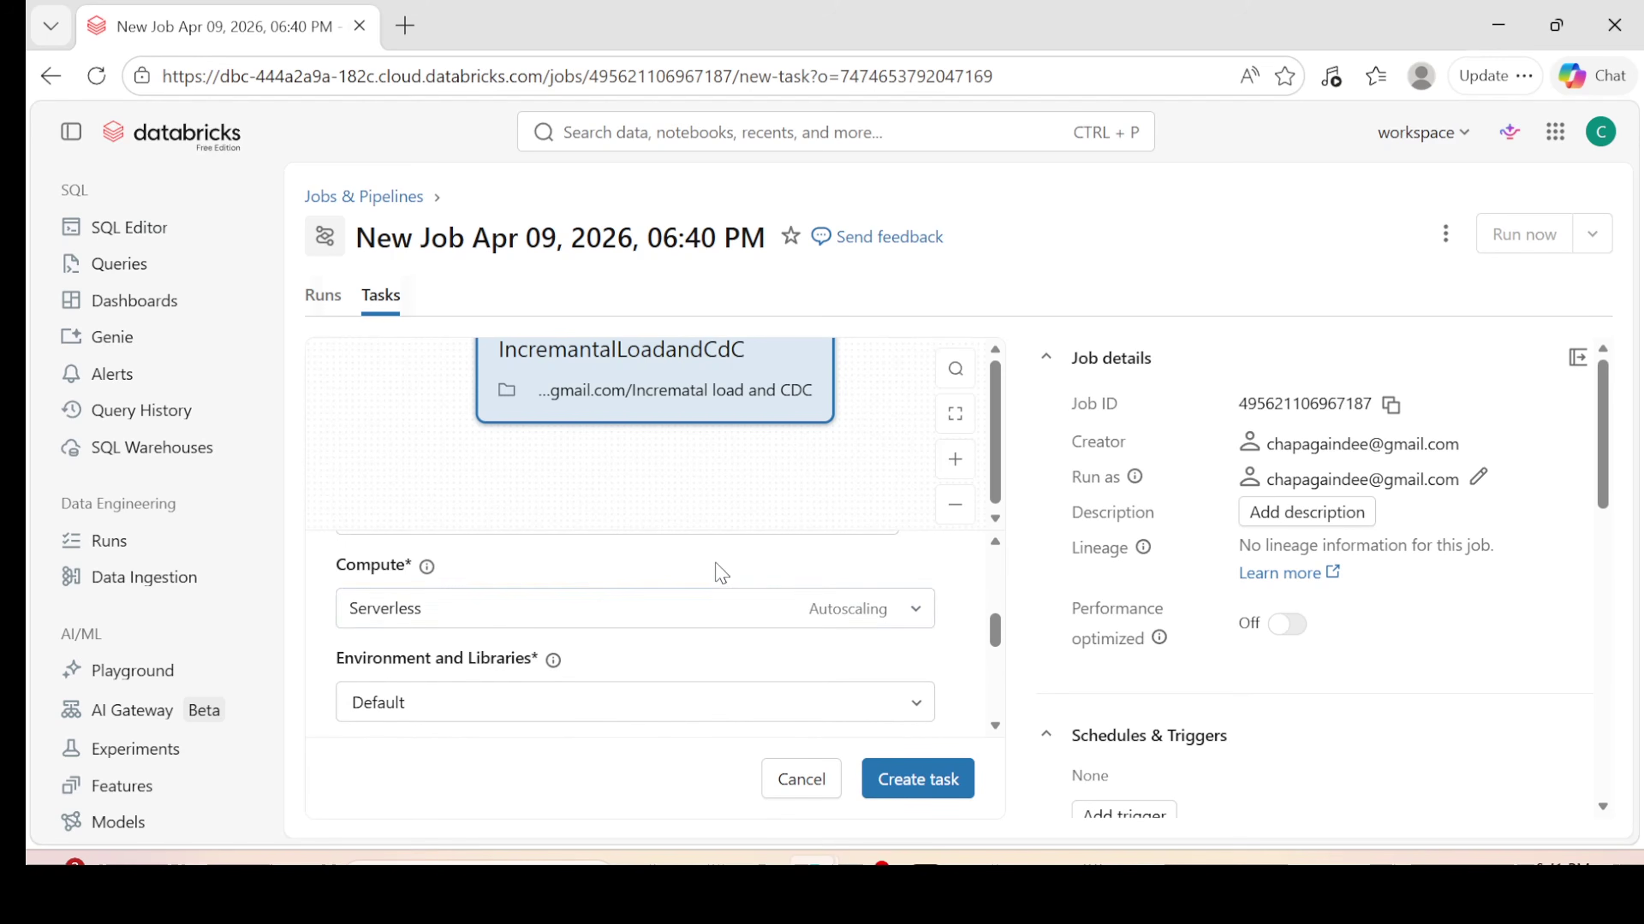
{"action": "scroll", "coordinate": [722, 573], "scroll_direction": "down", "scroll_amount": 2}
{"action": "scroll", "coordinate": [609, 631], "scroll_direction": "down", "scroll_amount": 2}
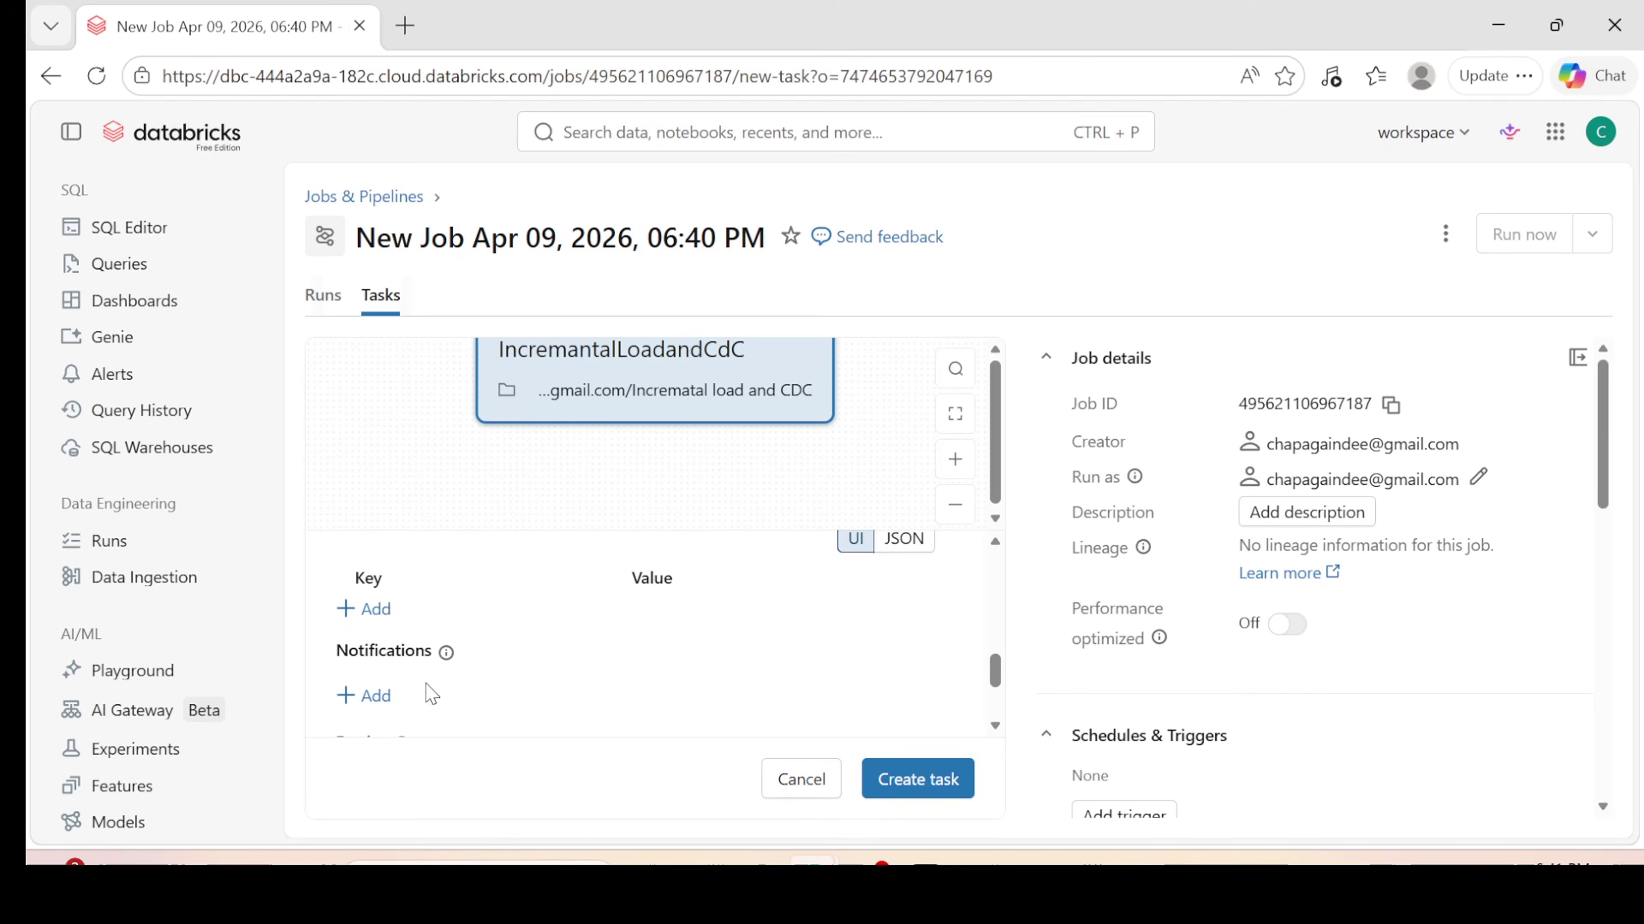
{"action": "scroll", "coordinate": [448, 691], "scroll_direction": "down", "scroll_amount": 2}
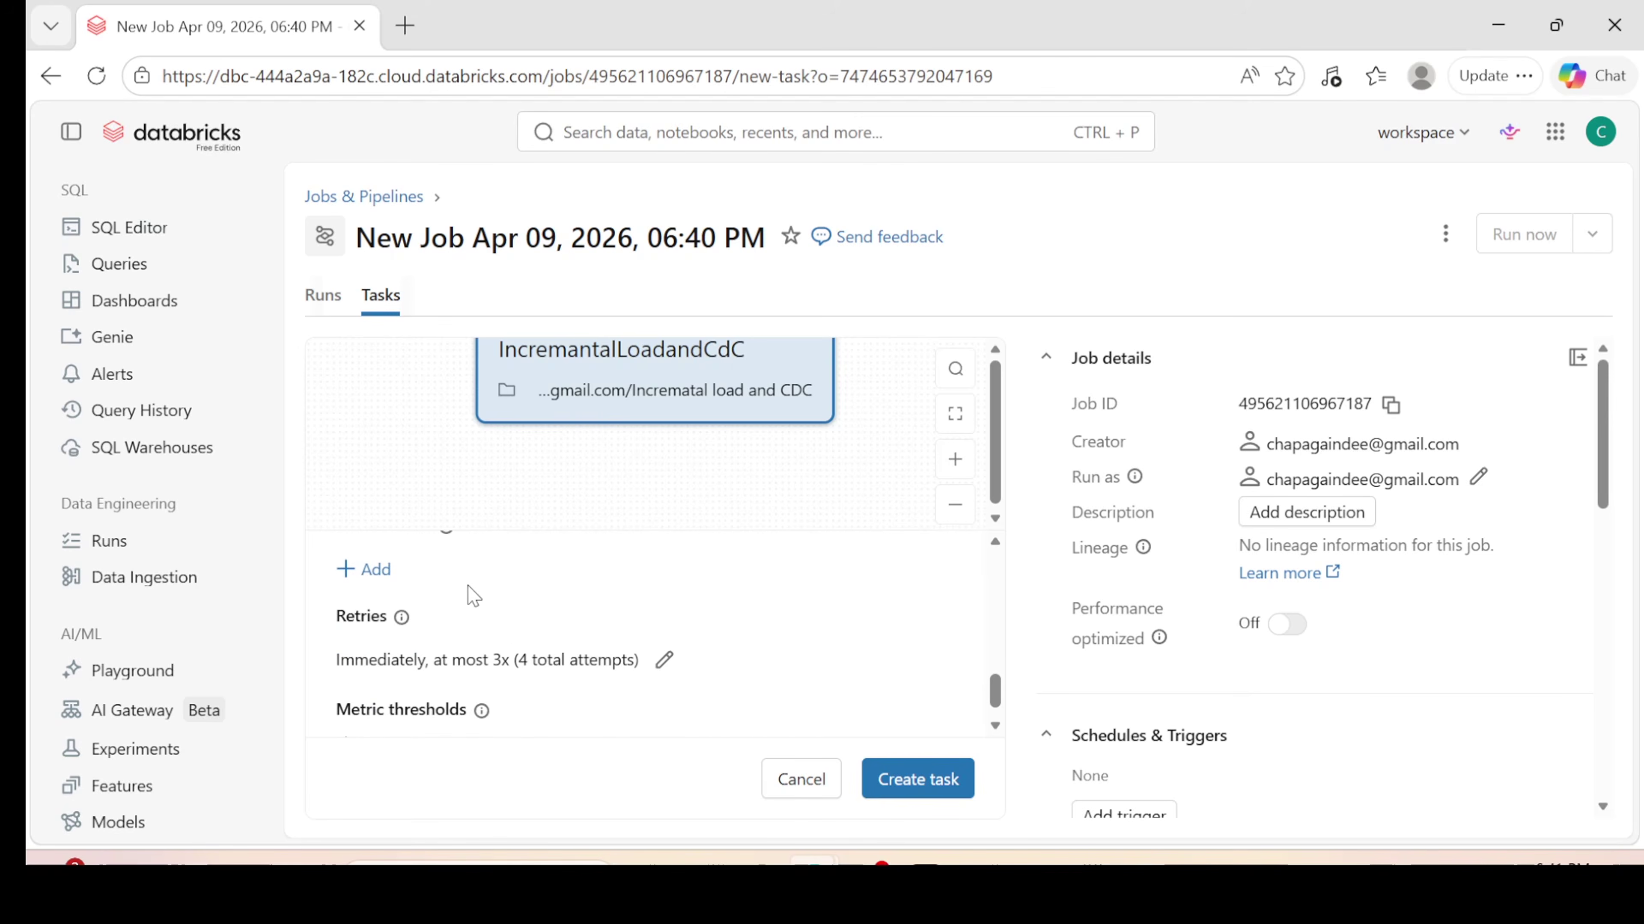
{"action": "scroll", "coordinate": [455, 653], "scroll_direction": "down", "scroll_amount": 1}
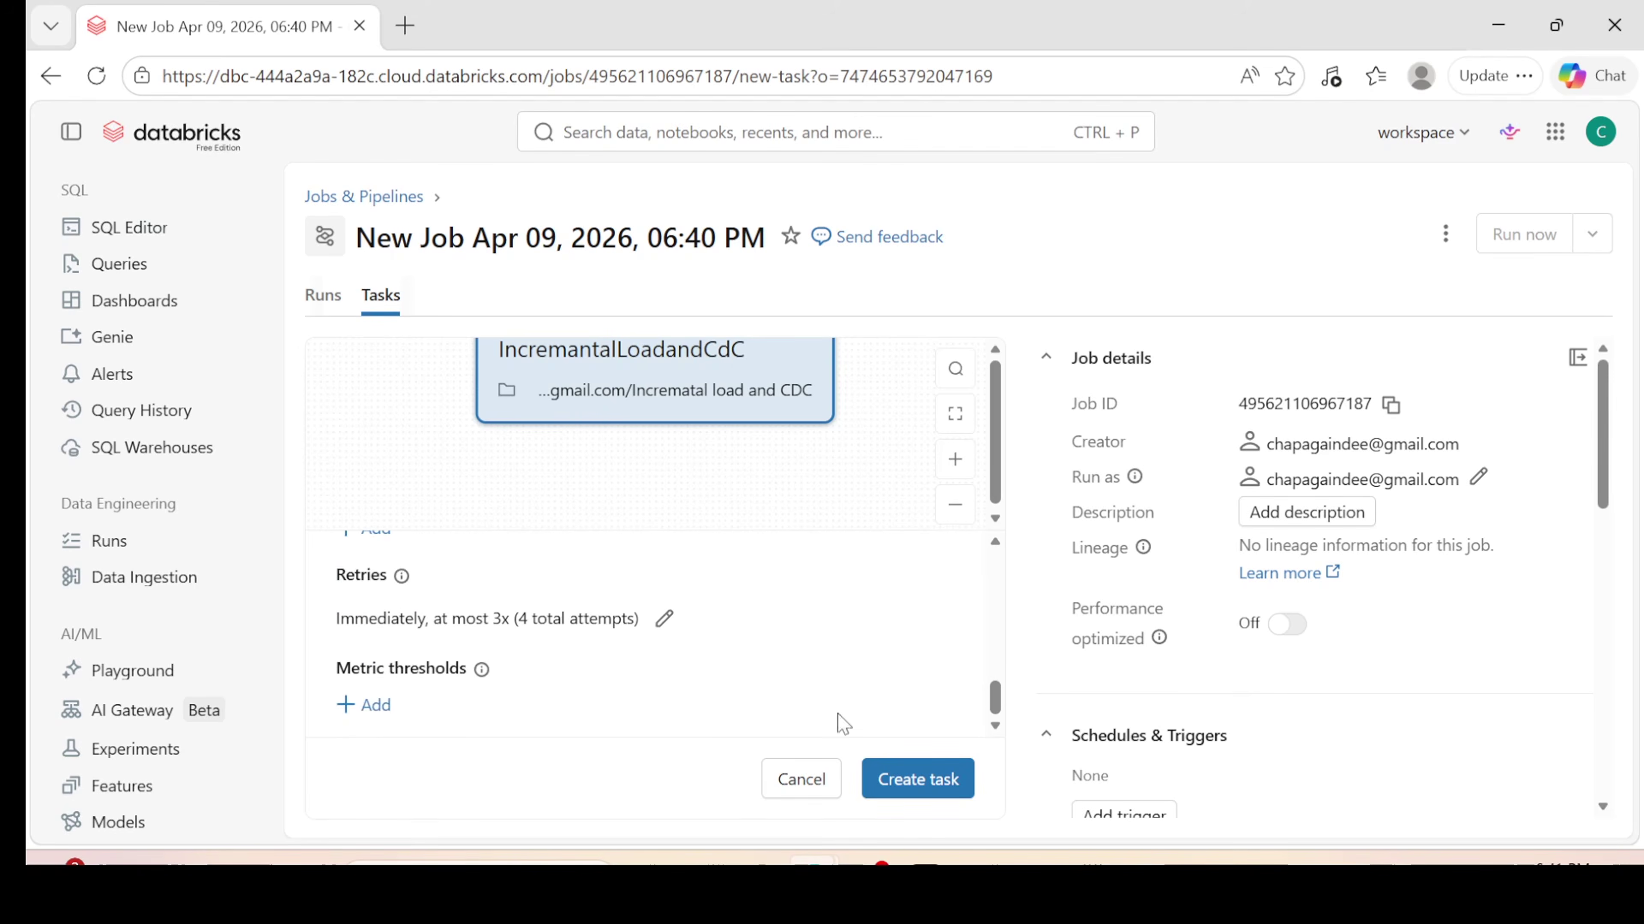
{"action": "left_click", "coordinate": [903, 779]}
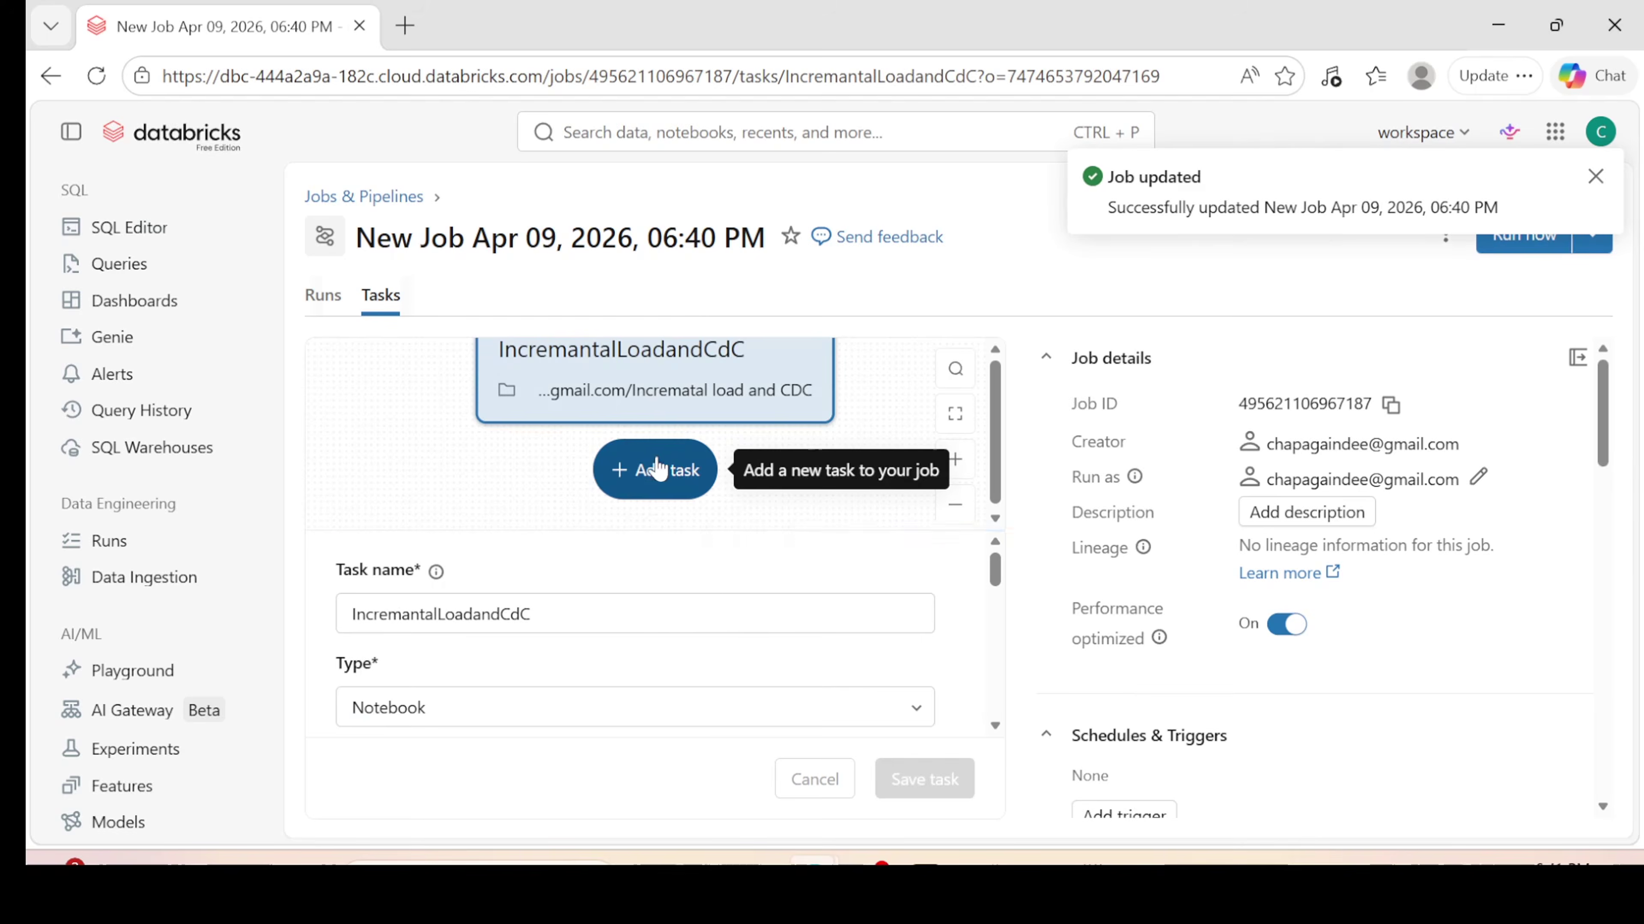
Step: Browse the available task types and add a second task of type Notebook after IncremantalLoadandCdC
{"action": "left_click", "coordinate": [655, 468]}
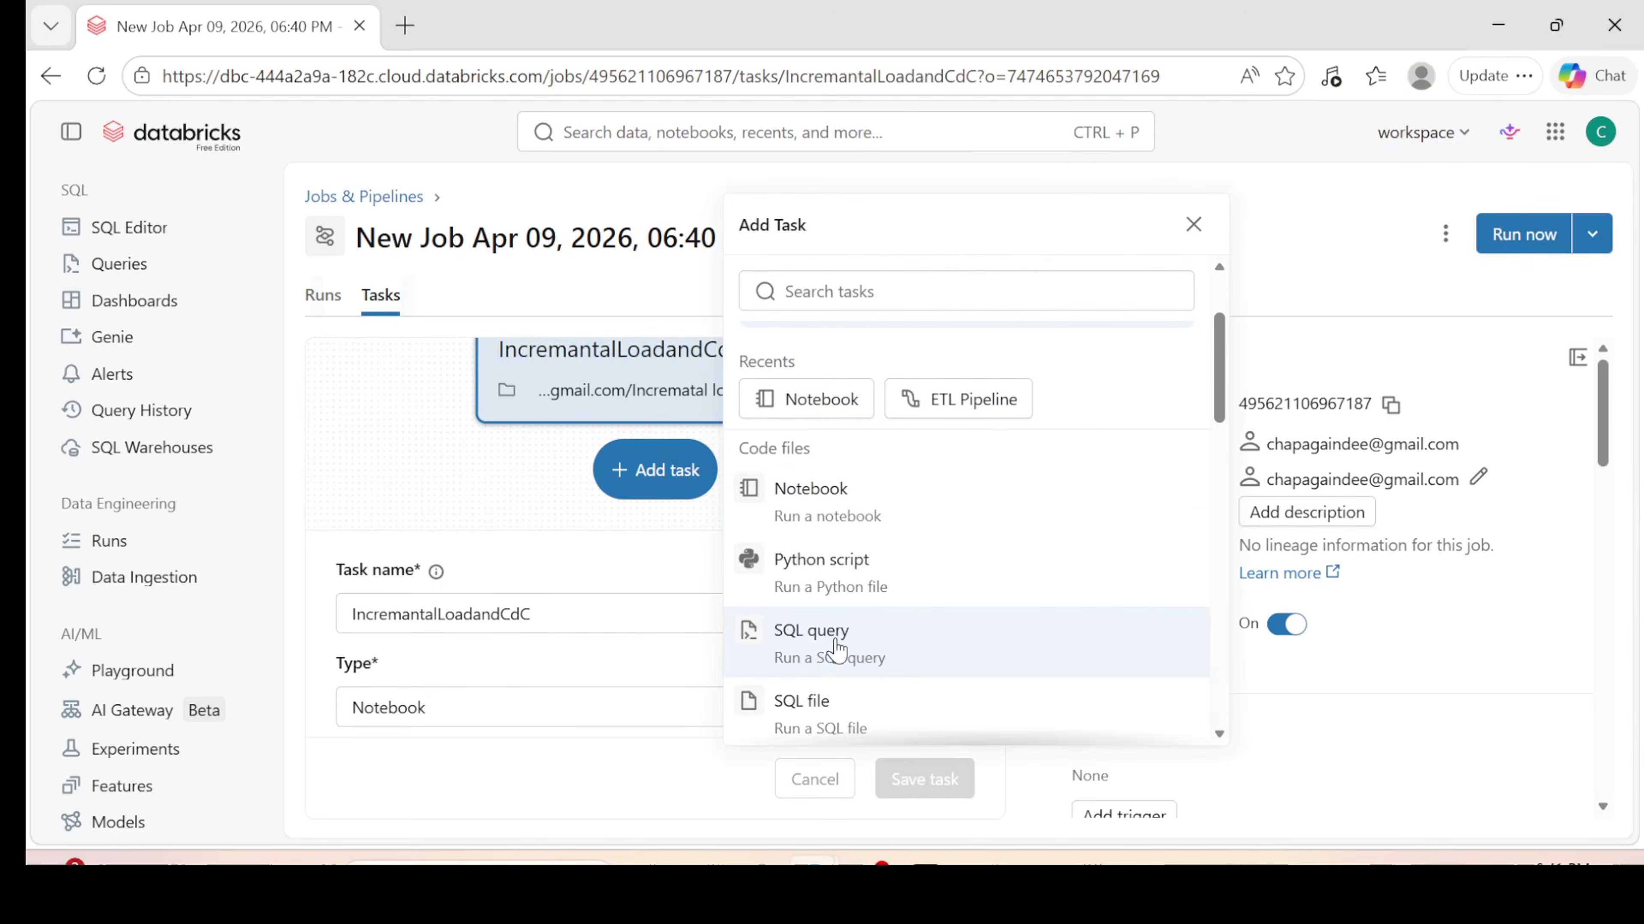
{"action": "scroll", "coordinate": [828, 648], "scroll_direction": "down", "scroll_amount": 6}
{"action": "scroll", "coordinate": [836, 615], "scroll_direction": "down", "scroll_amount": 5}
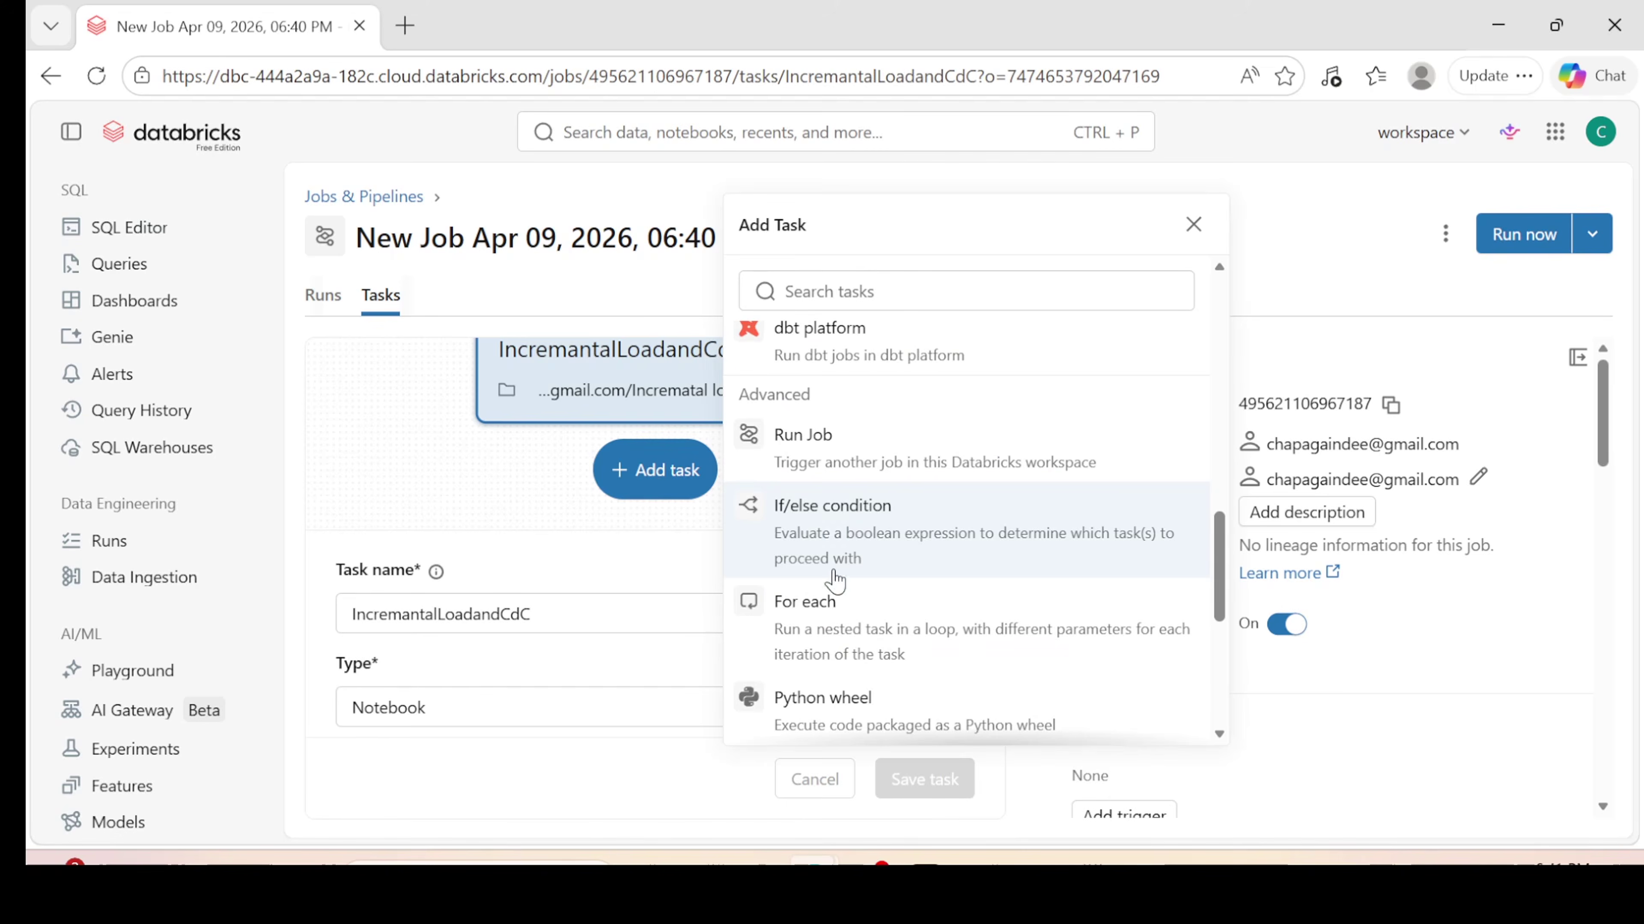
{"action": "scroll", "coordinate": [853, 689], "scroll_direction": "down", "scroll_amount": 3}
{"action": "scroll", "coordinate": [853, 689], "scroll_direction": "down", "scroll_amount": 3}
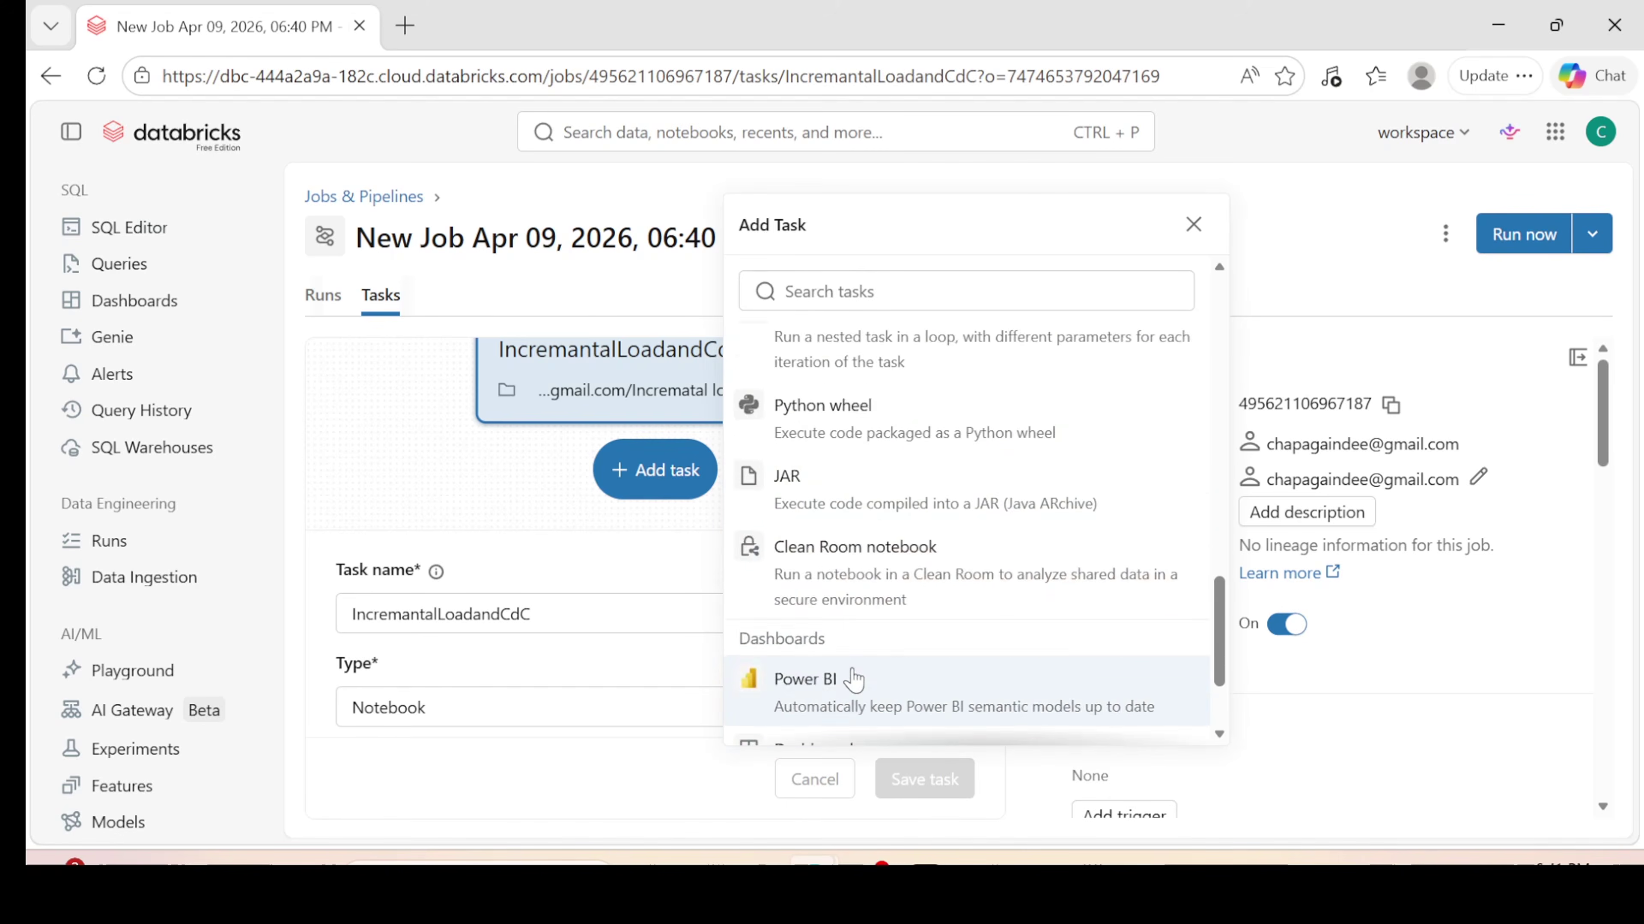
{"action": "scroll", "coordinate": [864, 581], "scroll_direction": "up", "scroll_amount": 6}
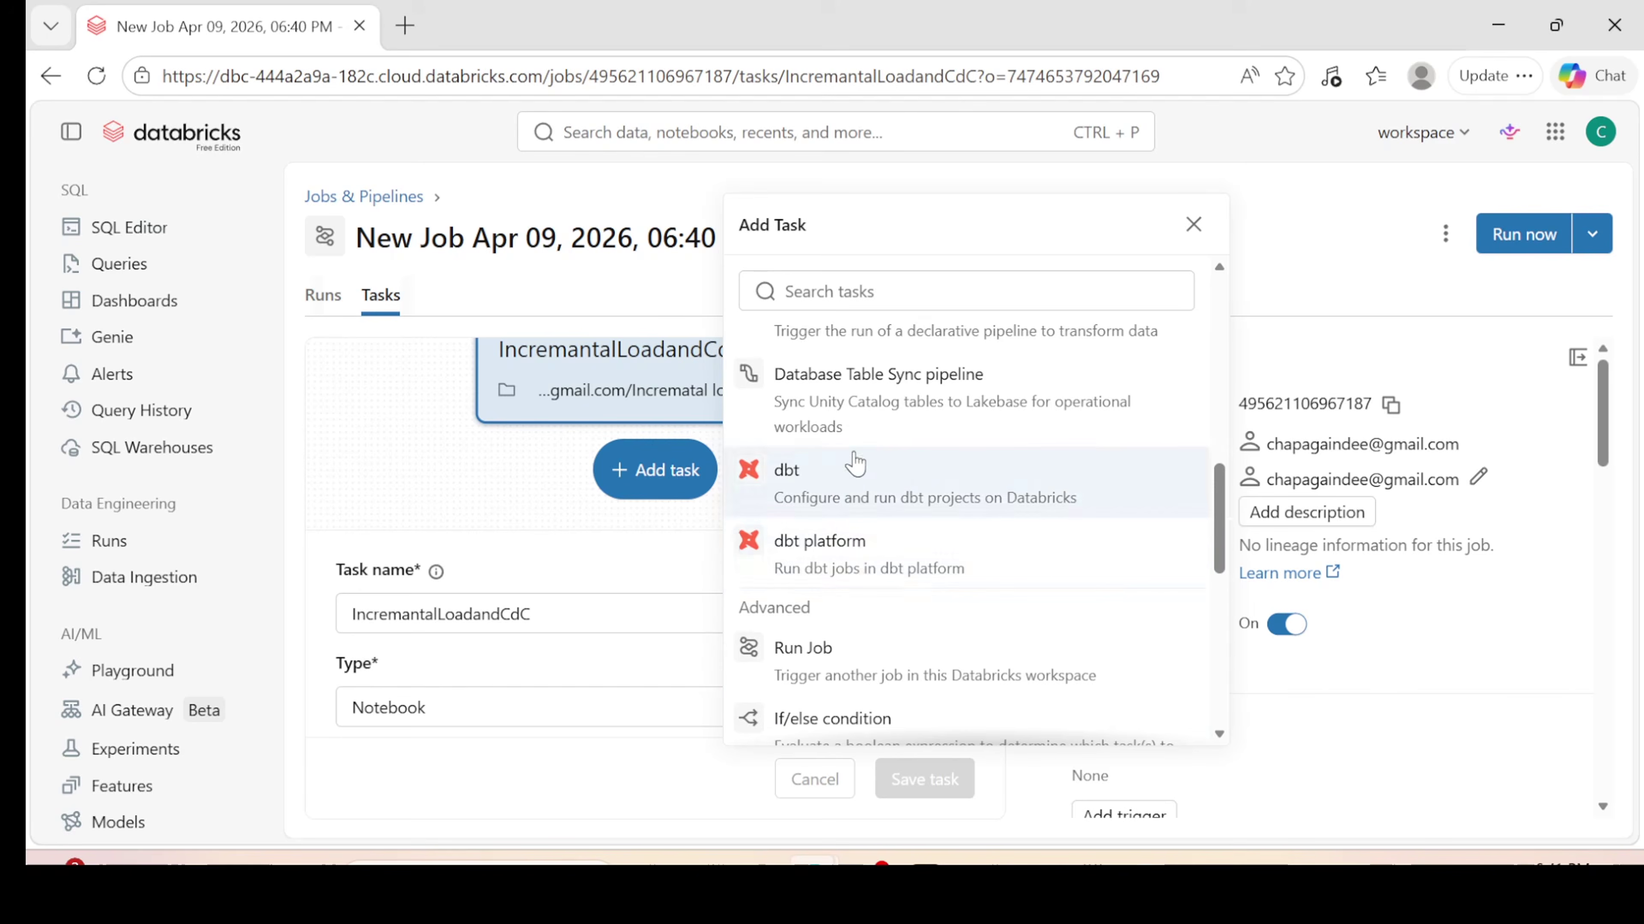
{"action": "scroll", "coordinate": [855, 467], "scroll_direction": "up", "scroll_amount": 6}
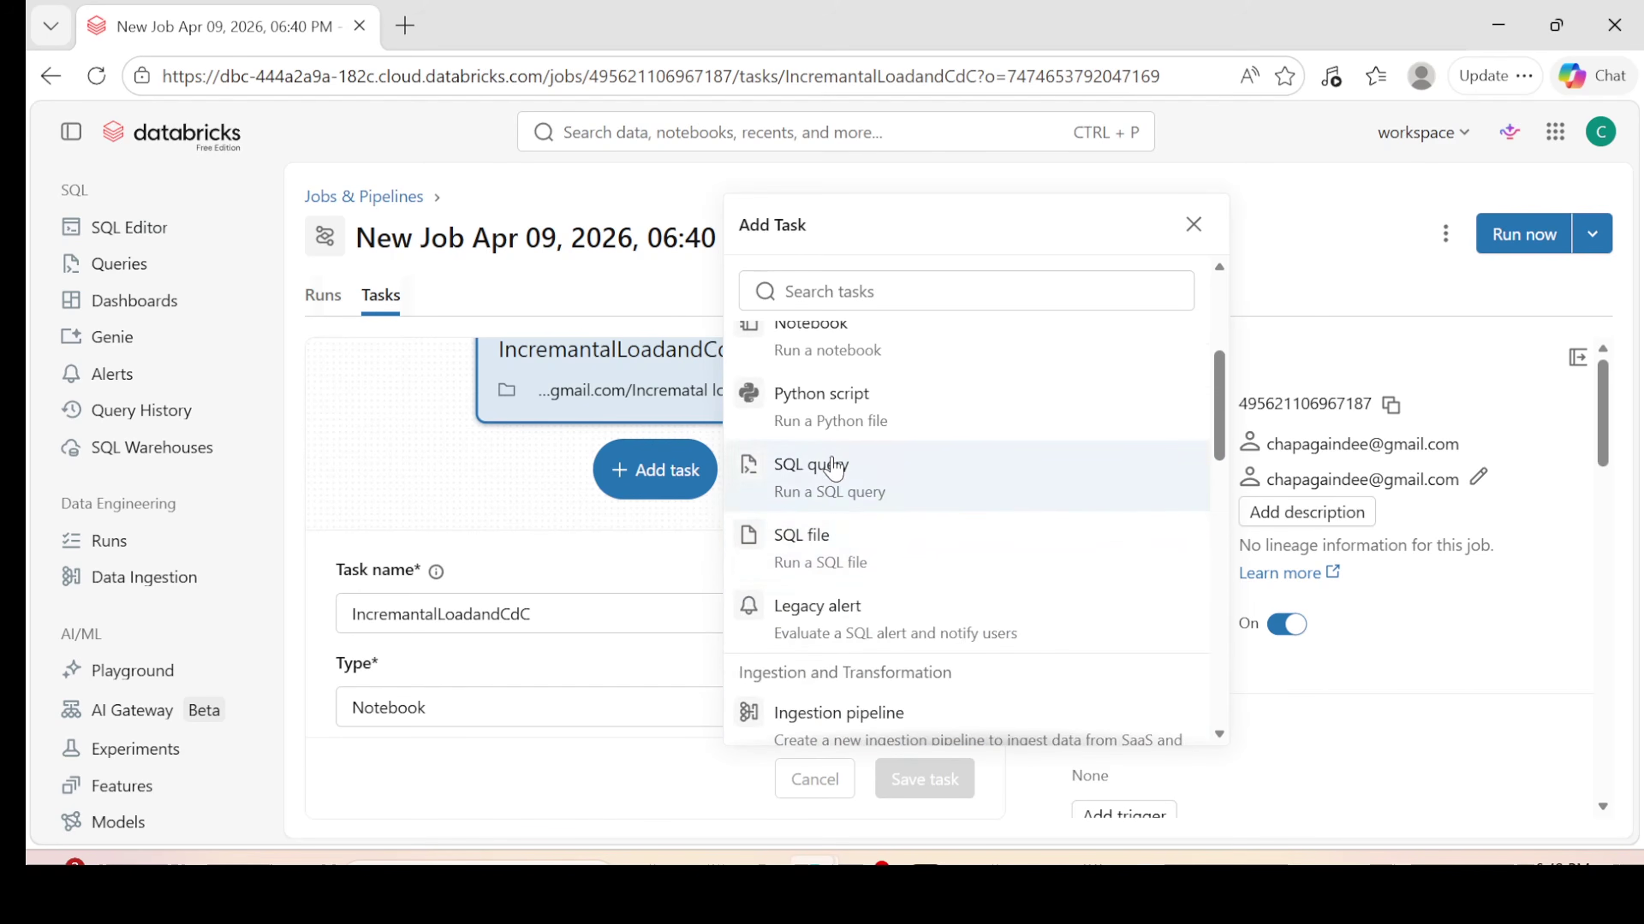
{"action": "scroll", "coordinate": [835, 469], "scroll_direction": "up", "scroll_amount": 2}
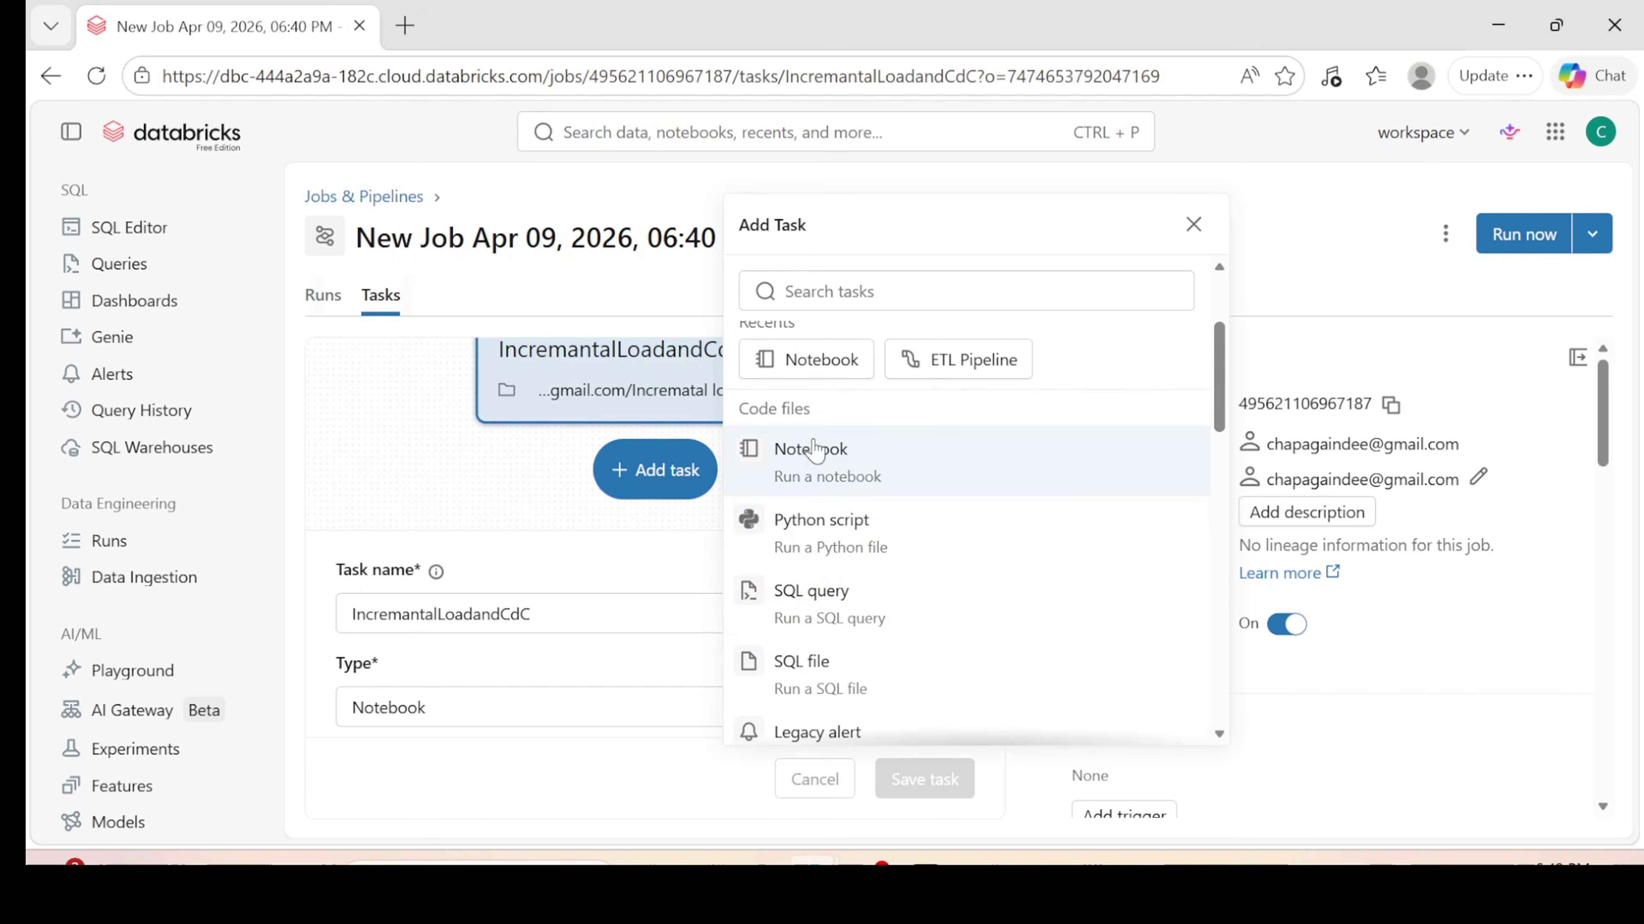
{"action": "left_click", "coordinate": [814, 458]}
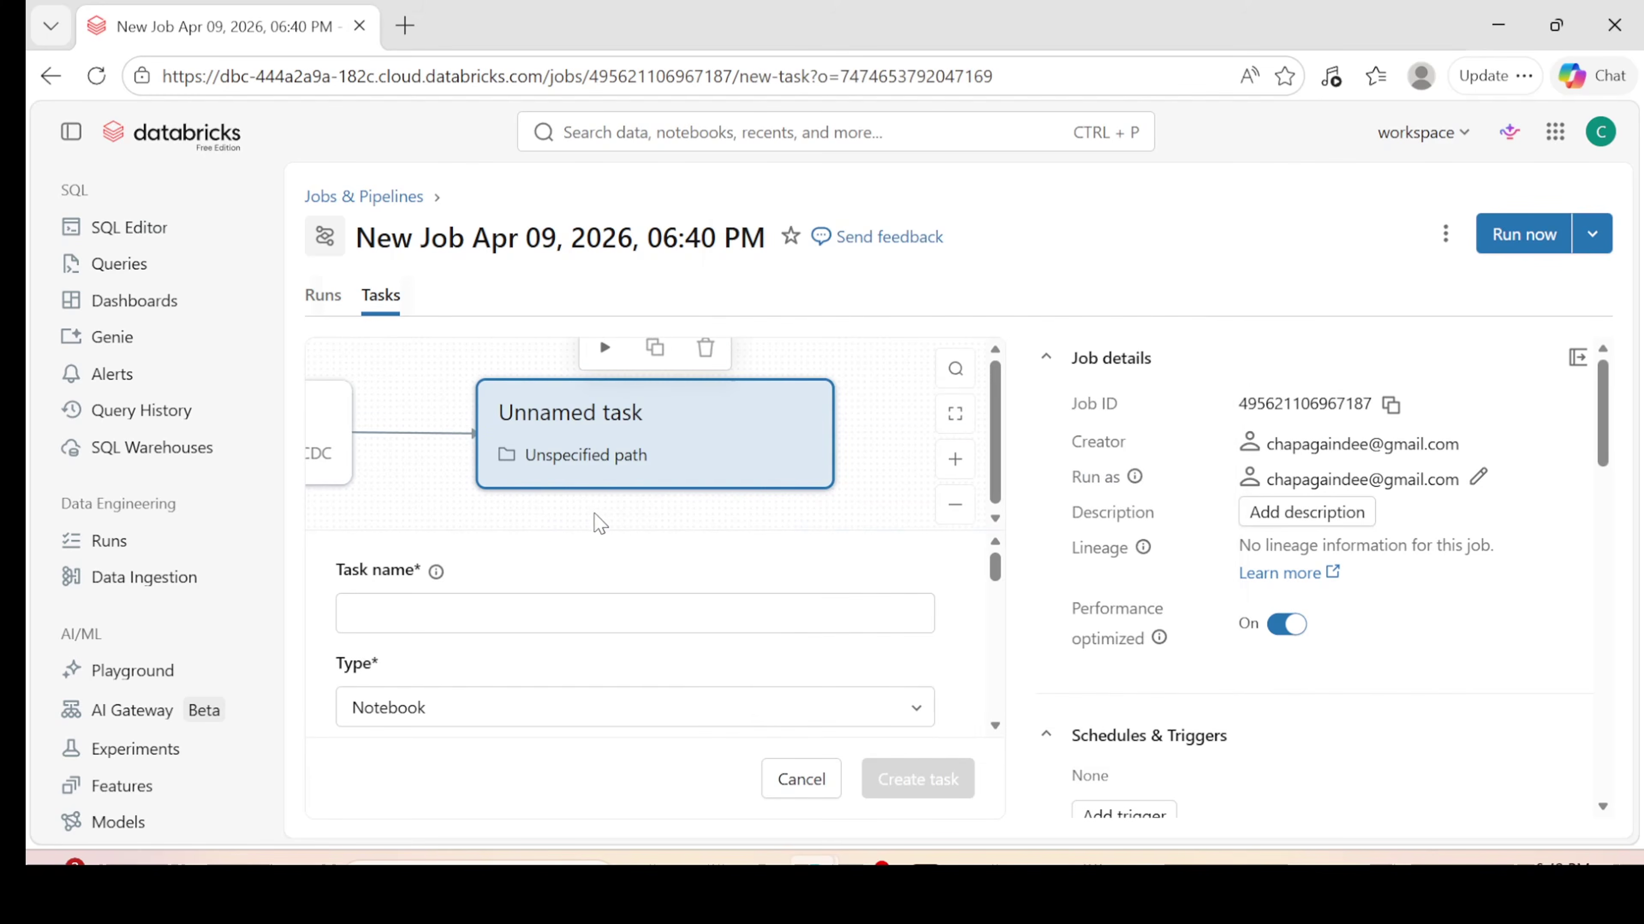
Step: Set the second task's notebook path to BornzeSilverGold from the user's workspace folder
{"action": "scroll", "coordinate": [633, 615], "scroll_direction": "down", "scroll_amount": 2}
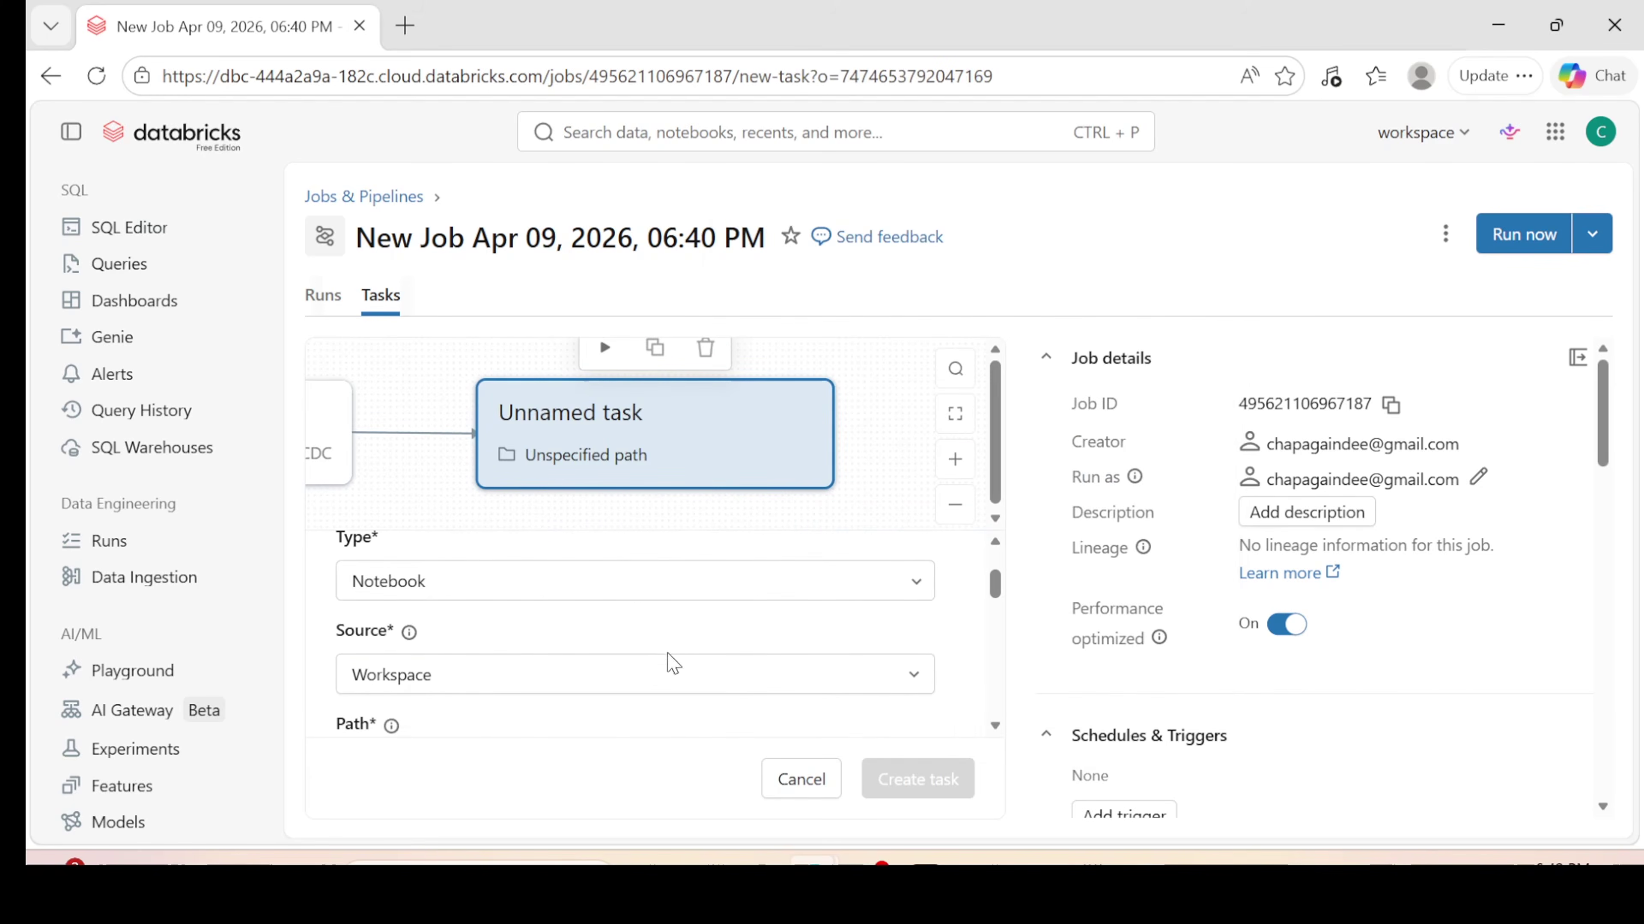
{"action": "scroll", "coordinate": [708, 683], "scroll_direction": "down", "scroll_amount": 2}
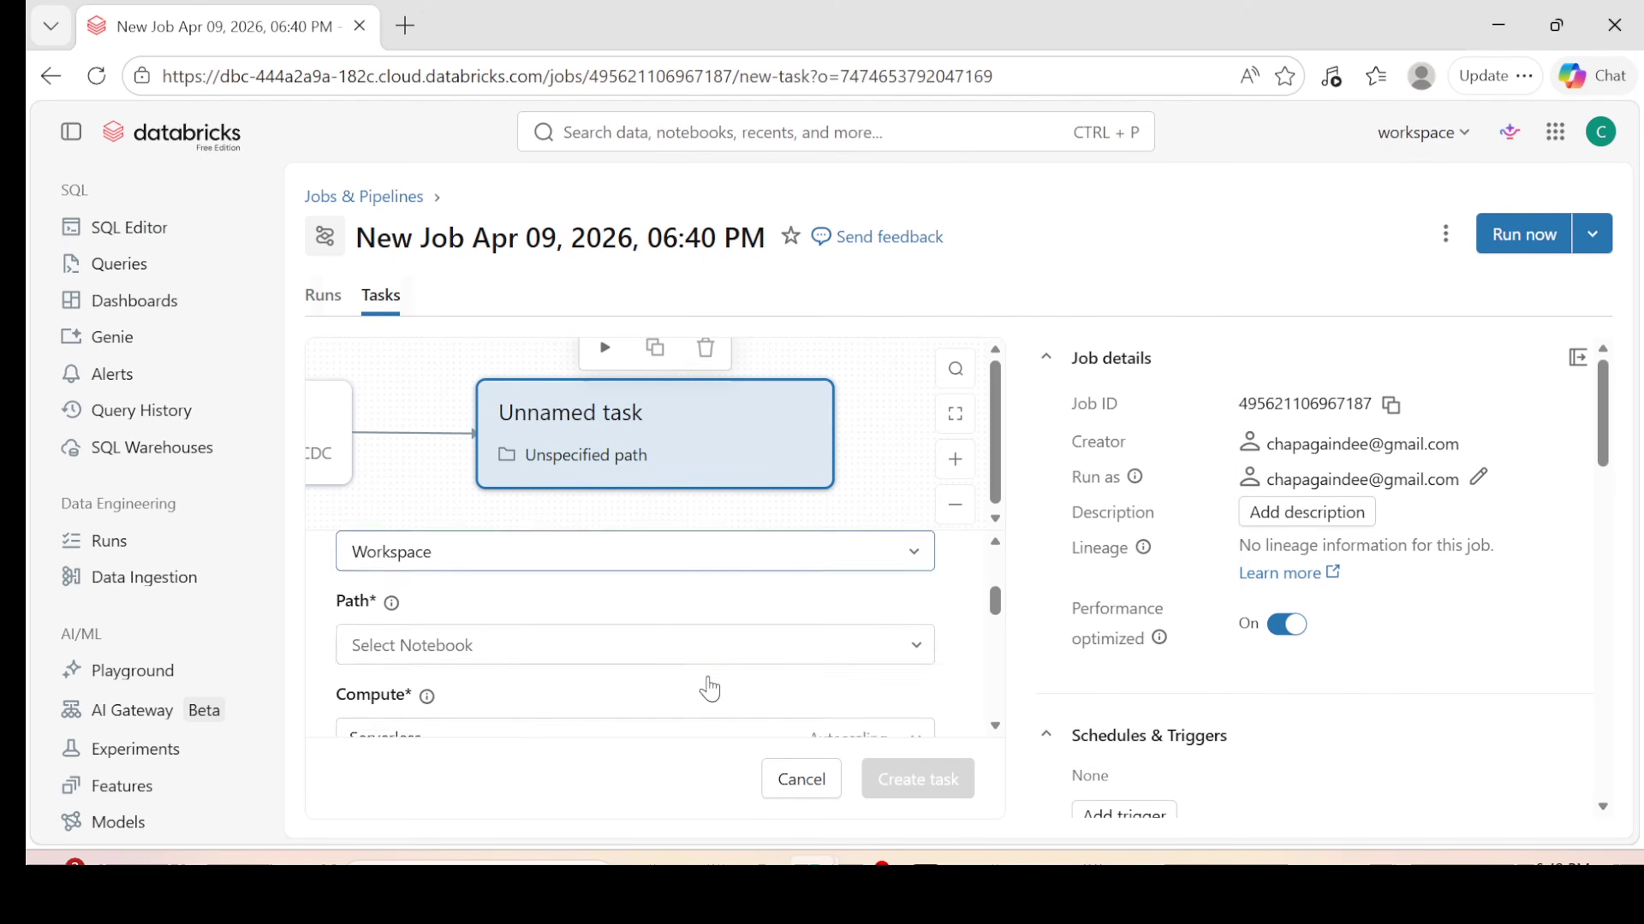
{"action": "left_click", "coordinate": [623, 651]}
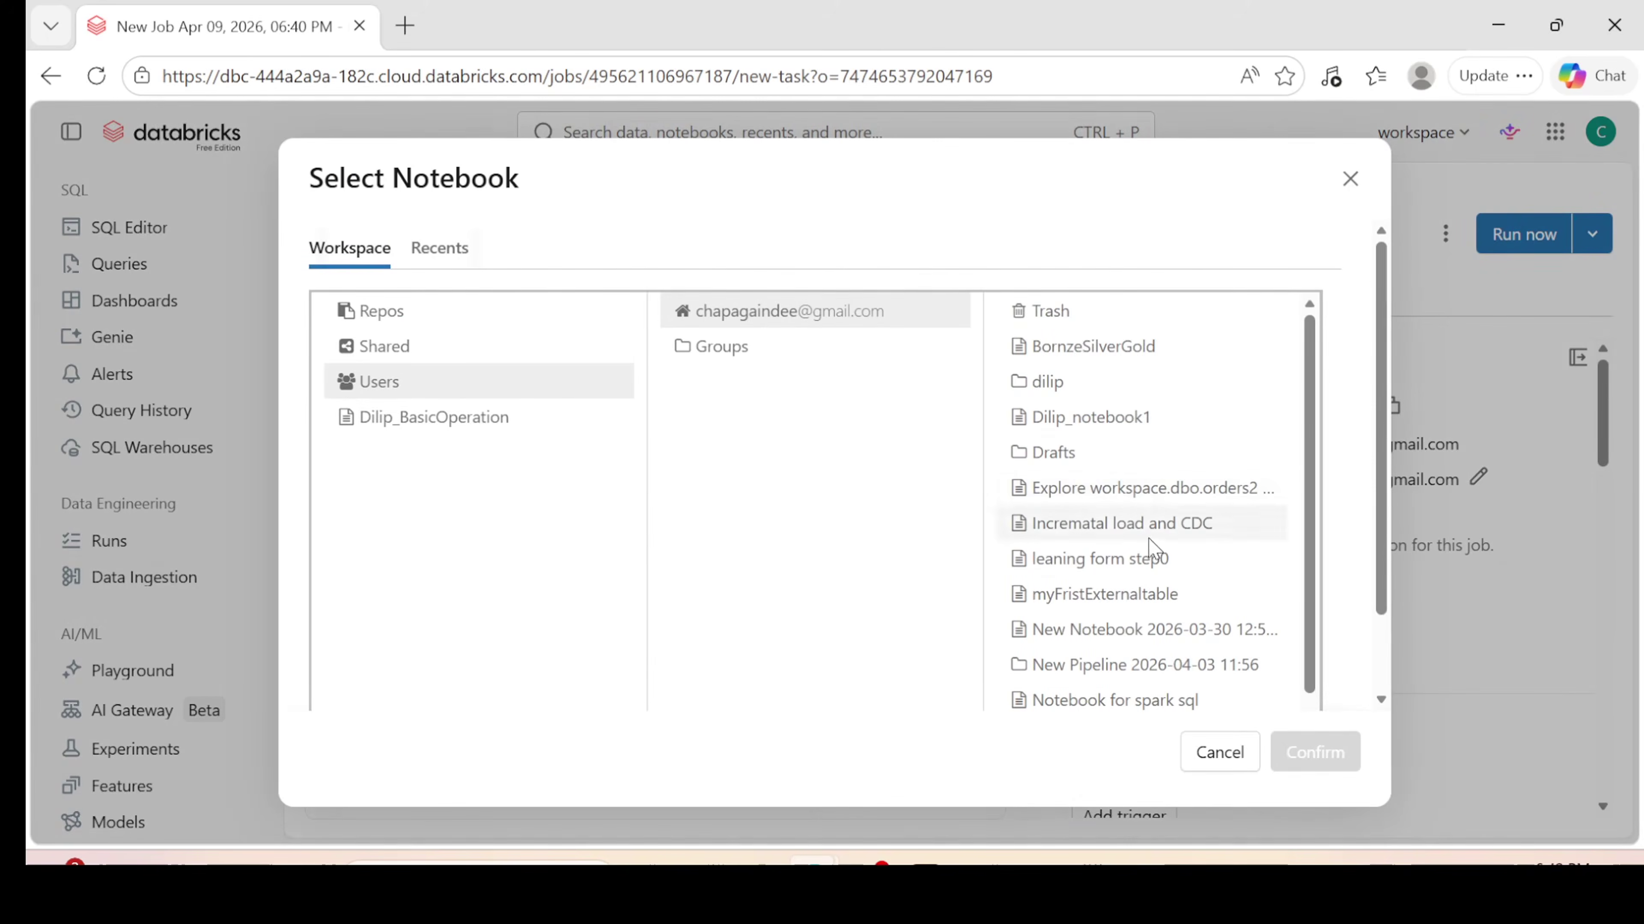
{"action": "scroll", "coordinate": [1129, 605], "scroll_direction": "down", "scroll_amount": 2}
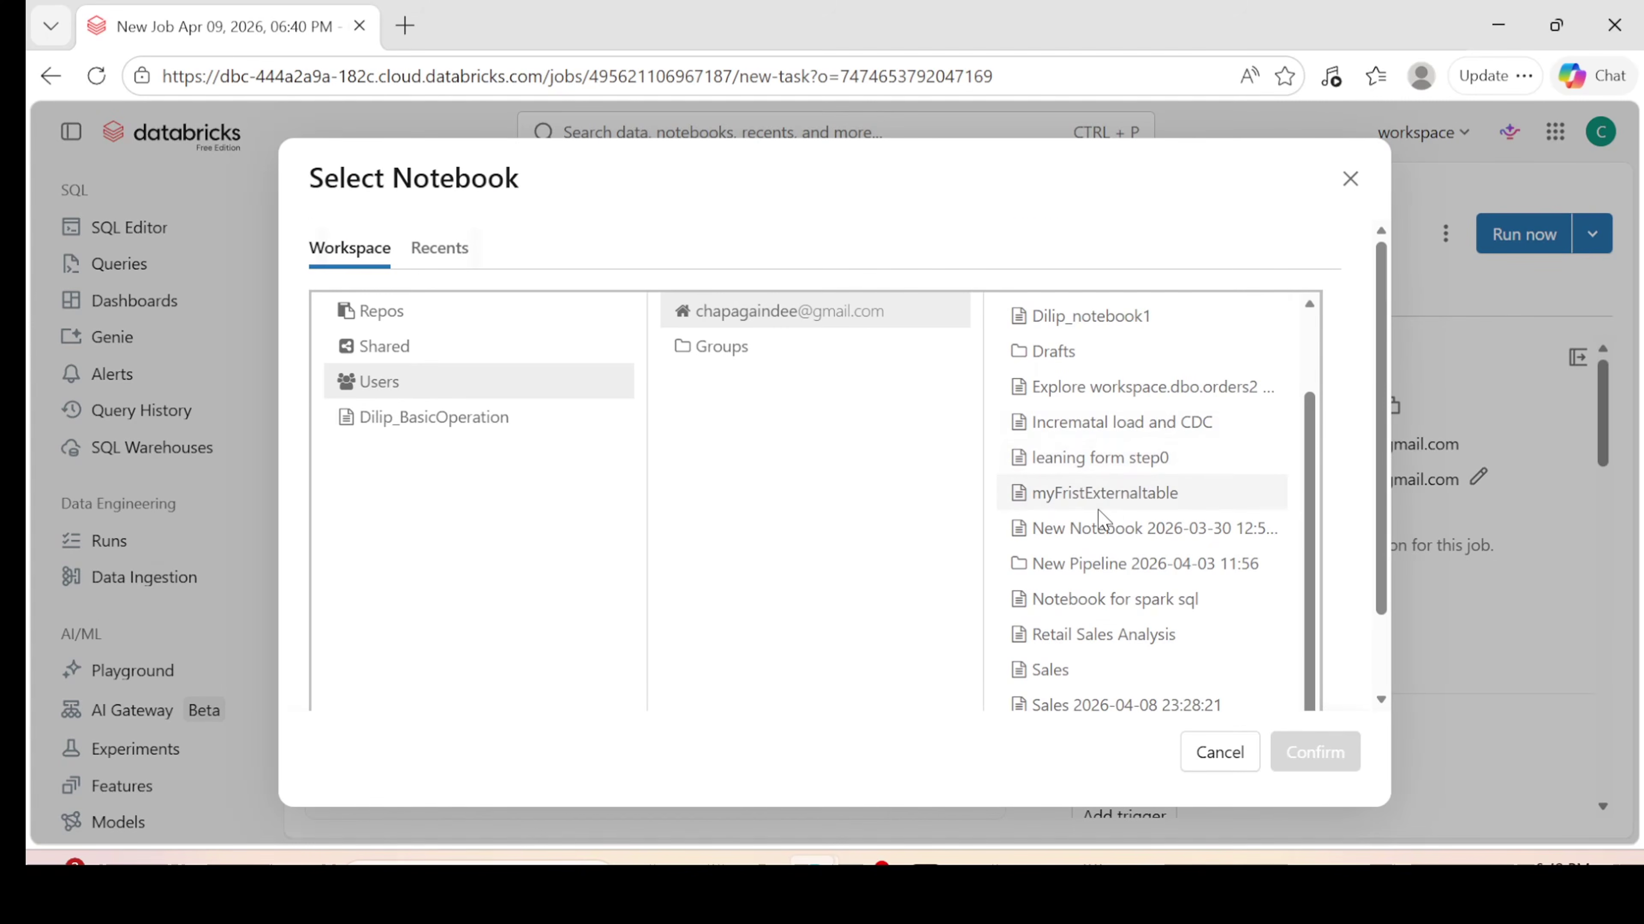
{"action": "scroll", "coordinate": [1102, 518], "scroll_direction": "down", "scroll_amount": 2}
{"action": "scroll", "coordinate": [1097, 420], "scroll_direction": "up", "scroll_amount": 2}
{"action": "left_click", "coordinate": [1035, 250]}
{"action": "left_click", "coordinate": [1295, 744]}
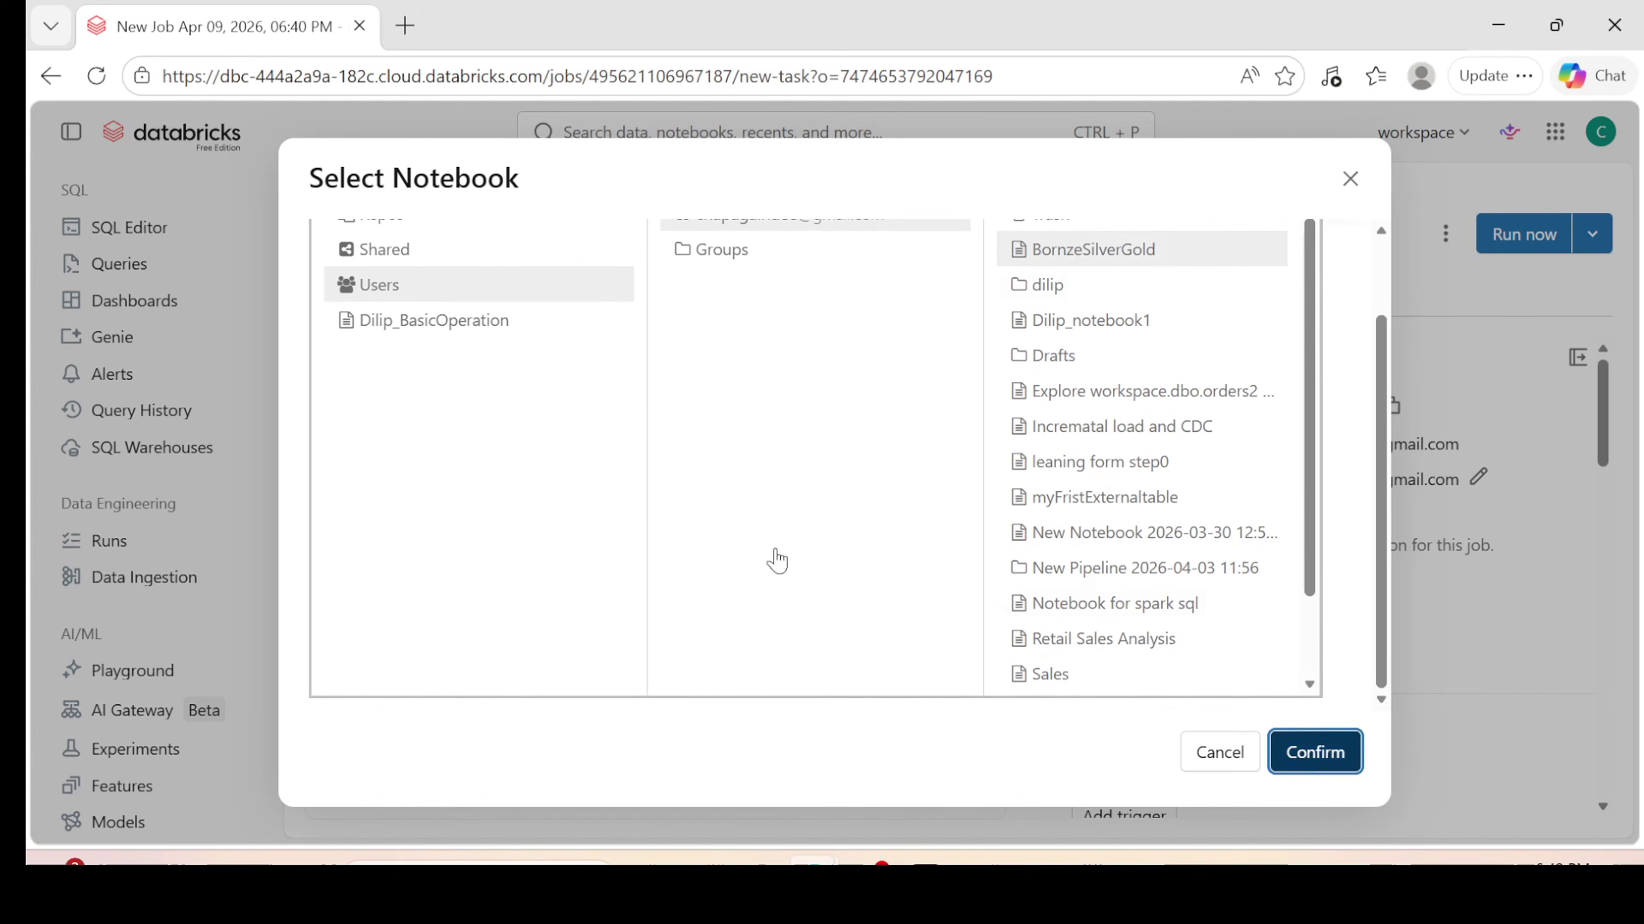
Step: Name the second notebook task BronzeSilverGold
{"action": "scroll", "coordinate": [492, 667], "scroll_direction": "up", "scroll_amount": 4}
{"action": "left_click", "coordinate": [421, 612]}
{"action": "type", "text": "B"}
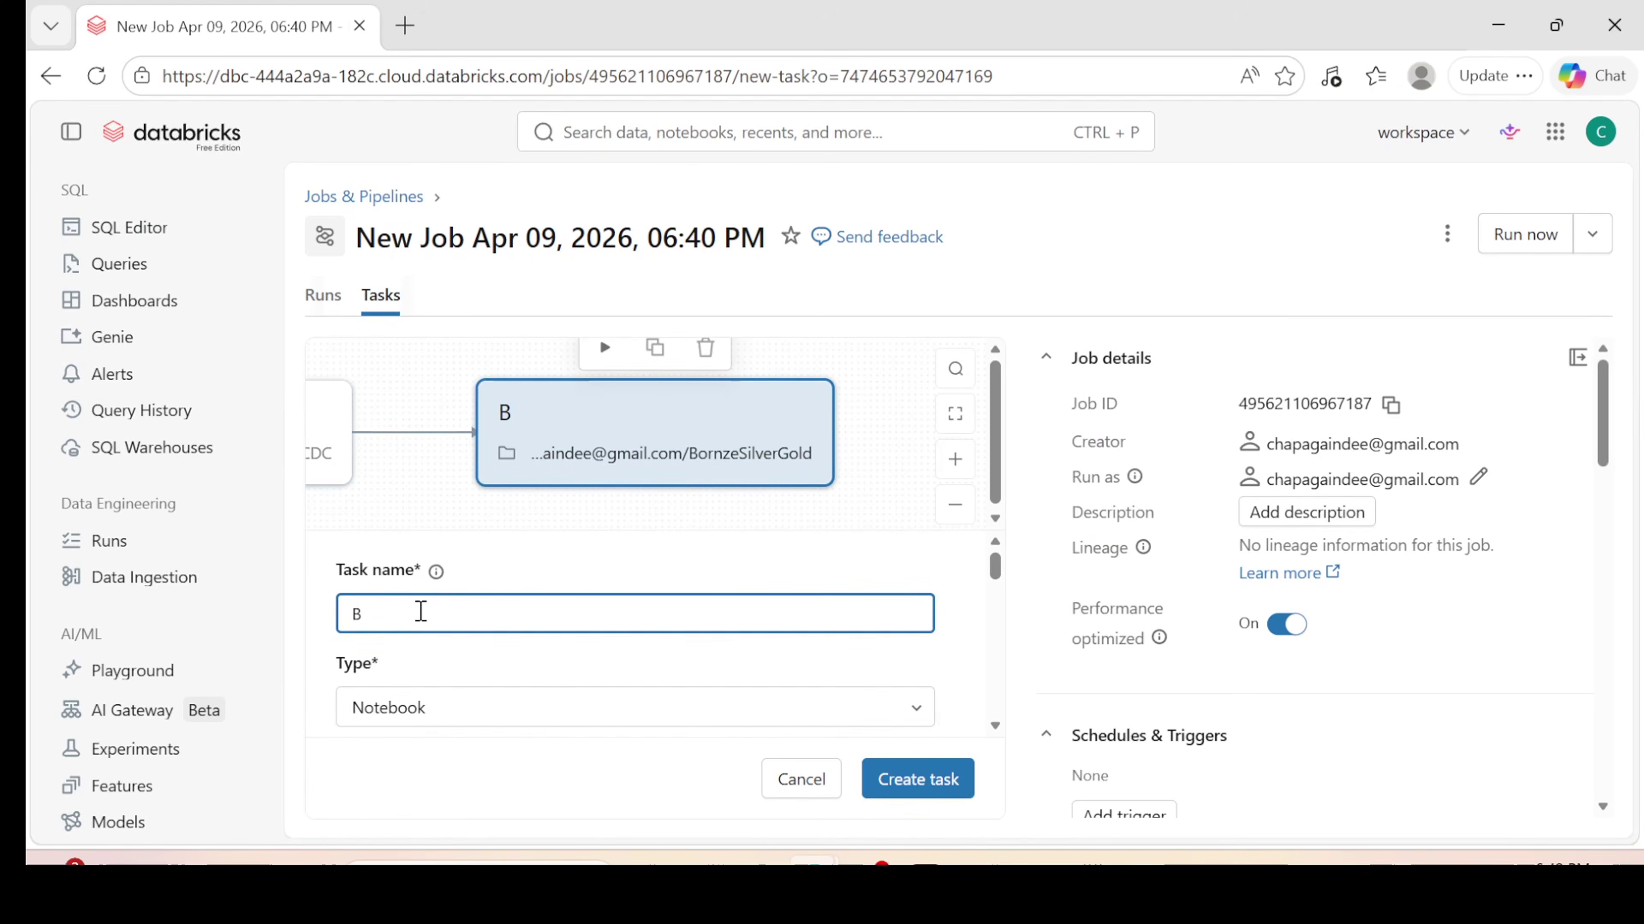
{"action": "key", "text": "BackSpace"}
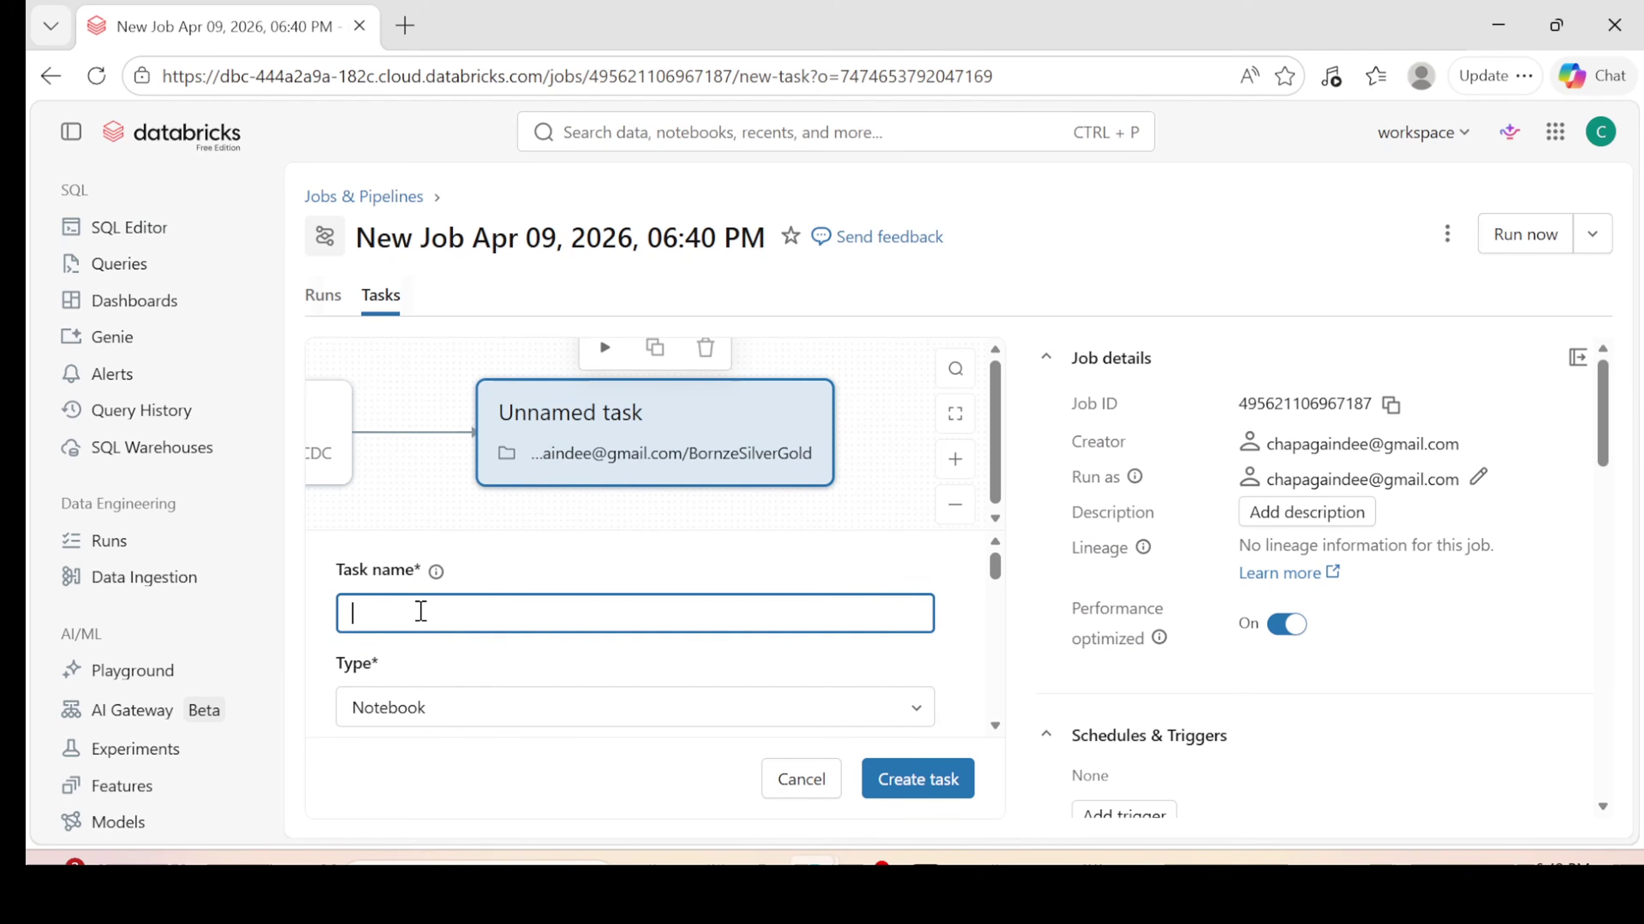
{"action": "type", "text": "B"}
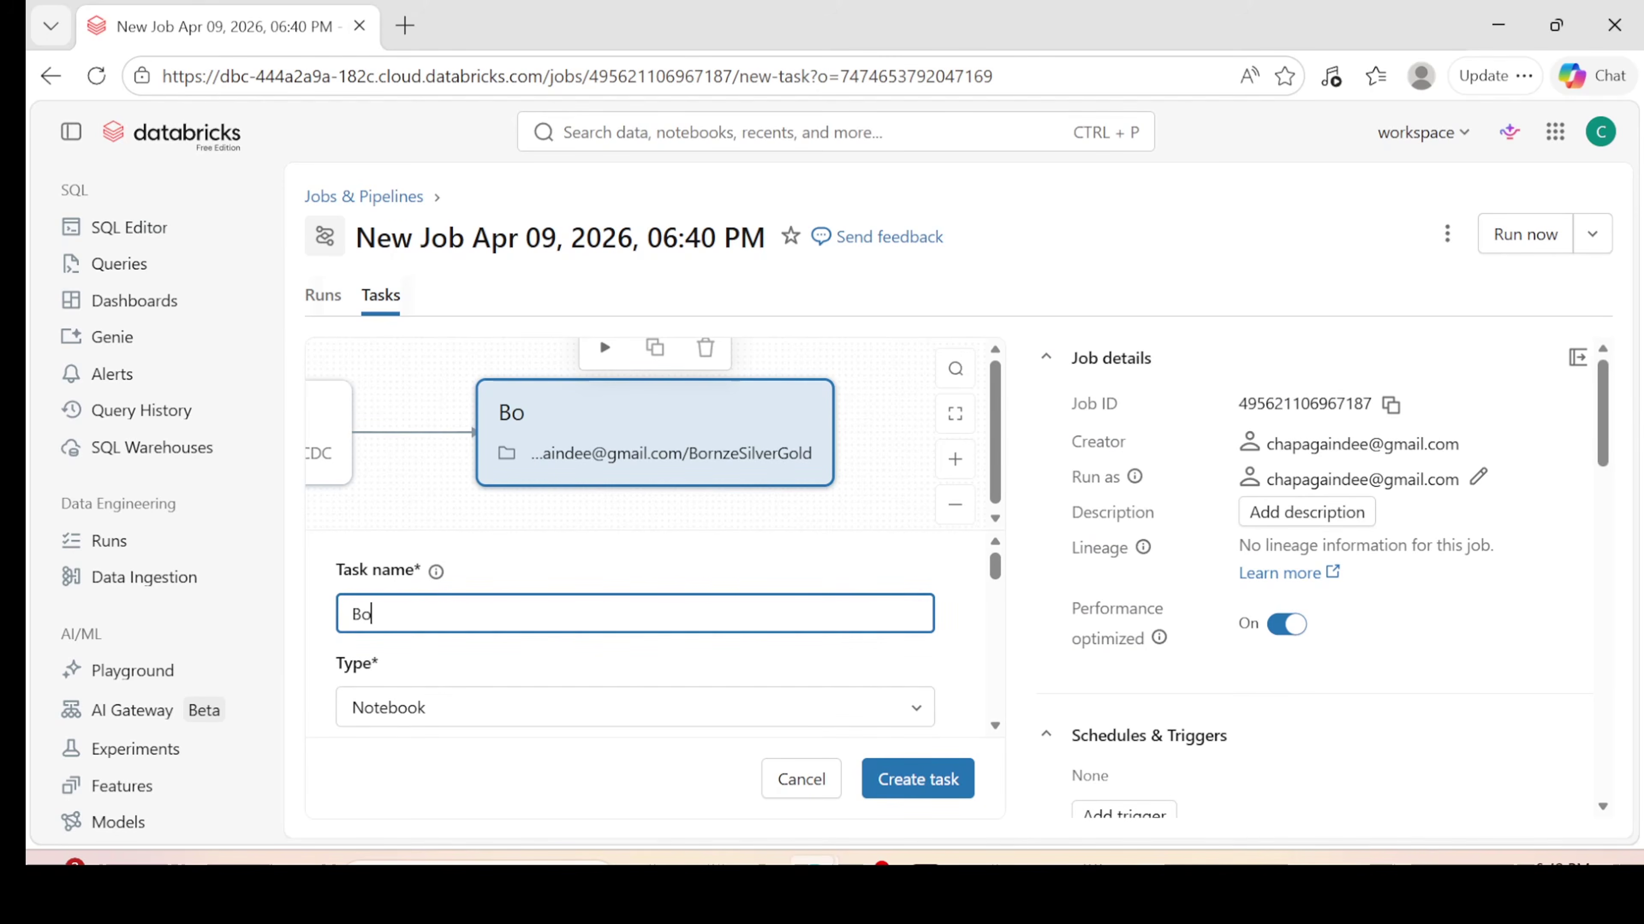
{"action": "type", "text": "o"}
{"action": "left_click", "coordinate": [440, 615]}
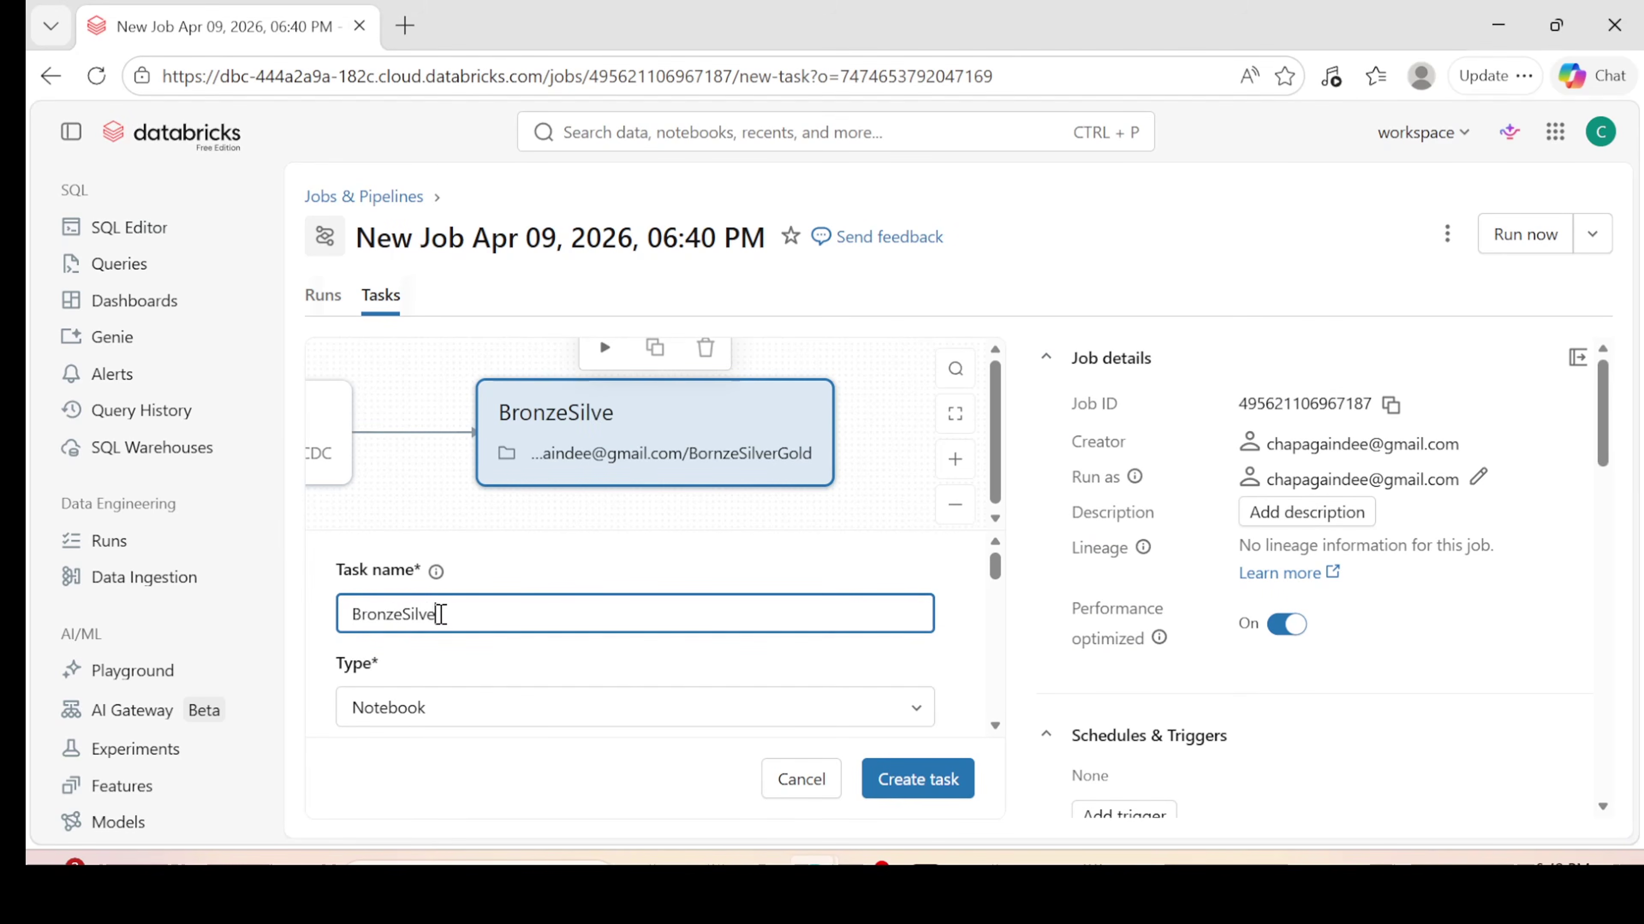
{"action": "type", "text": "nzeSilverGold"}
Step: Review the BronzeSilverGold task's source, compute, dependency, retry and metric threshold settings and create the task with them as they are
{"action": "scroll", "coordinate": [675, 705], "scroll_direction": "down", "scroll_amount": 2}
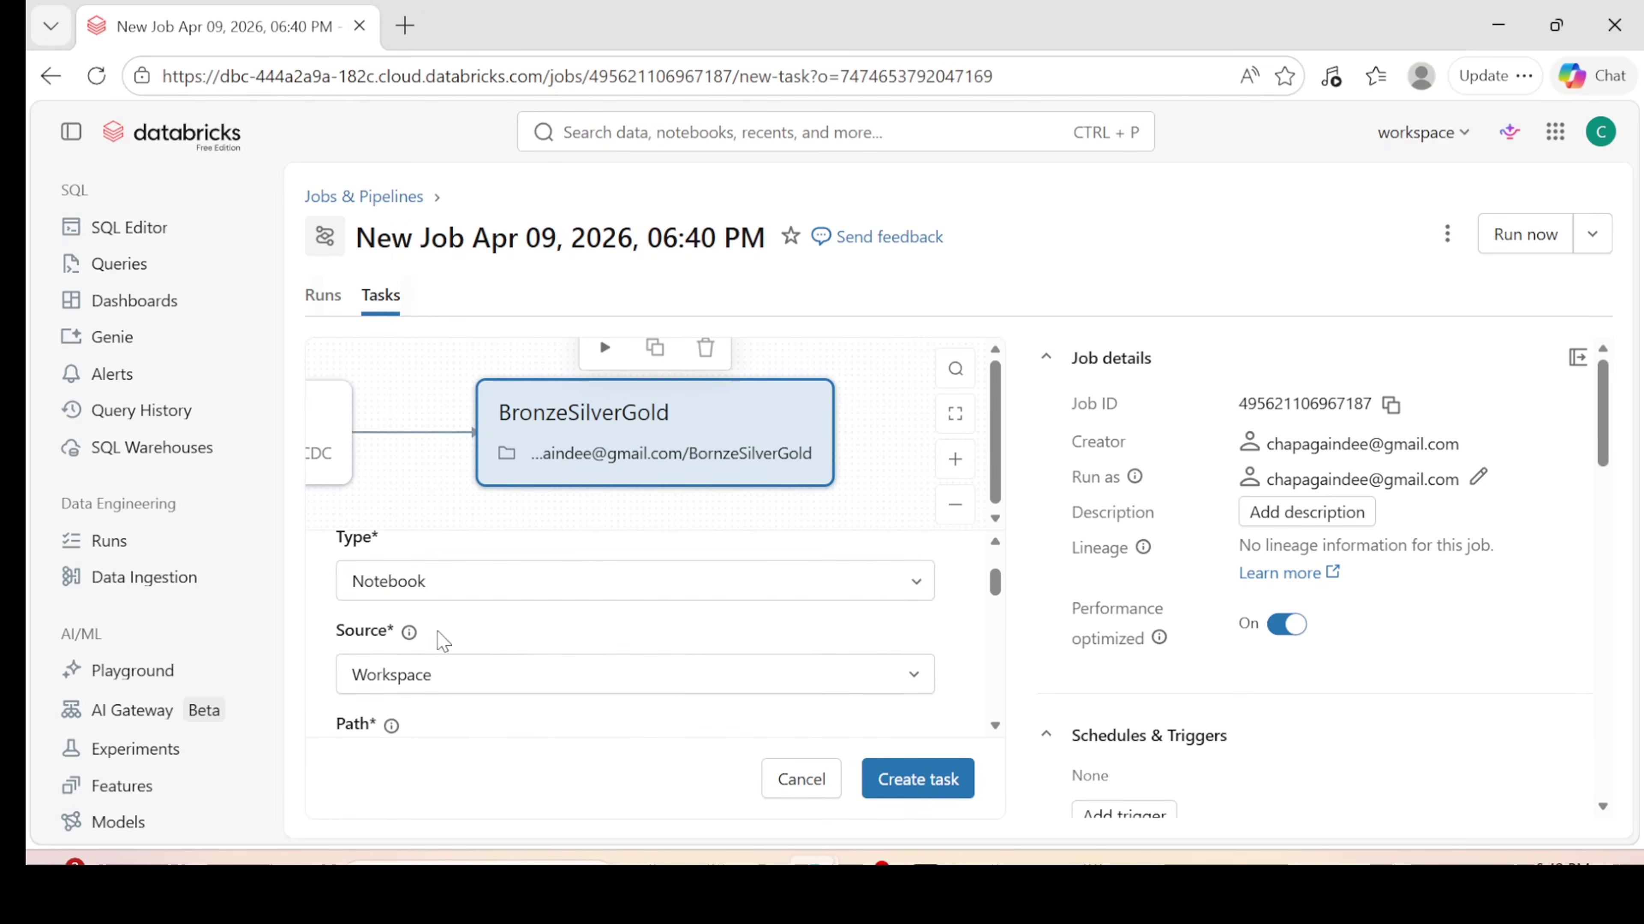
{"action": "scroll", "coordinate": [490, 667], "scroll_direction": "down", "scroll_amount": 6}
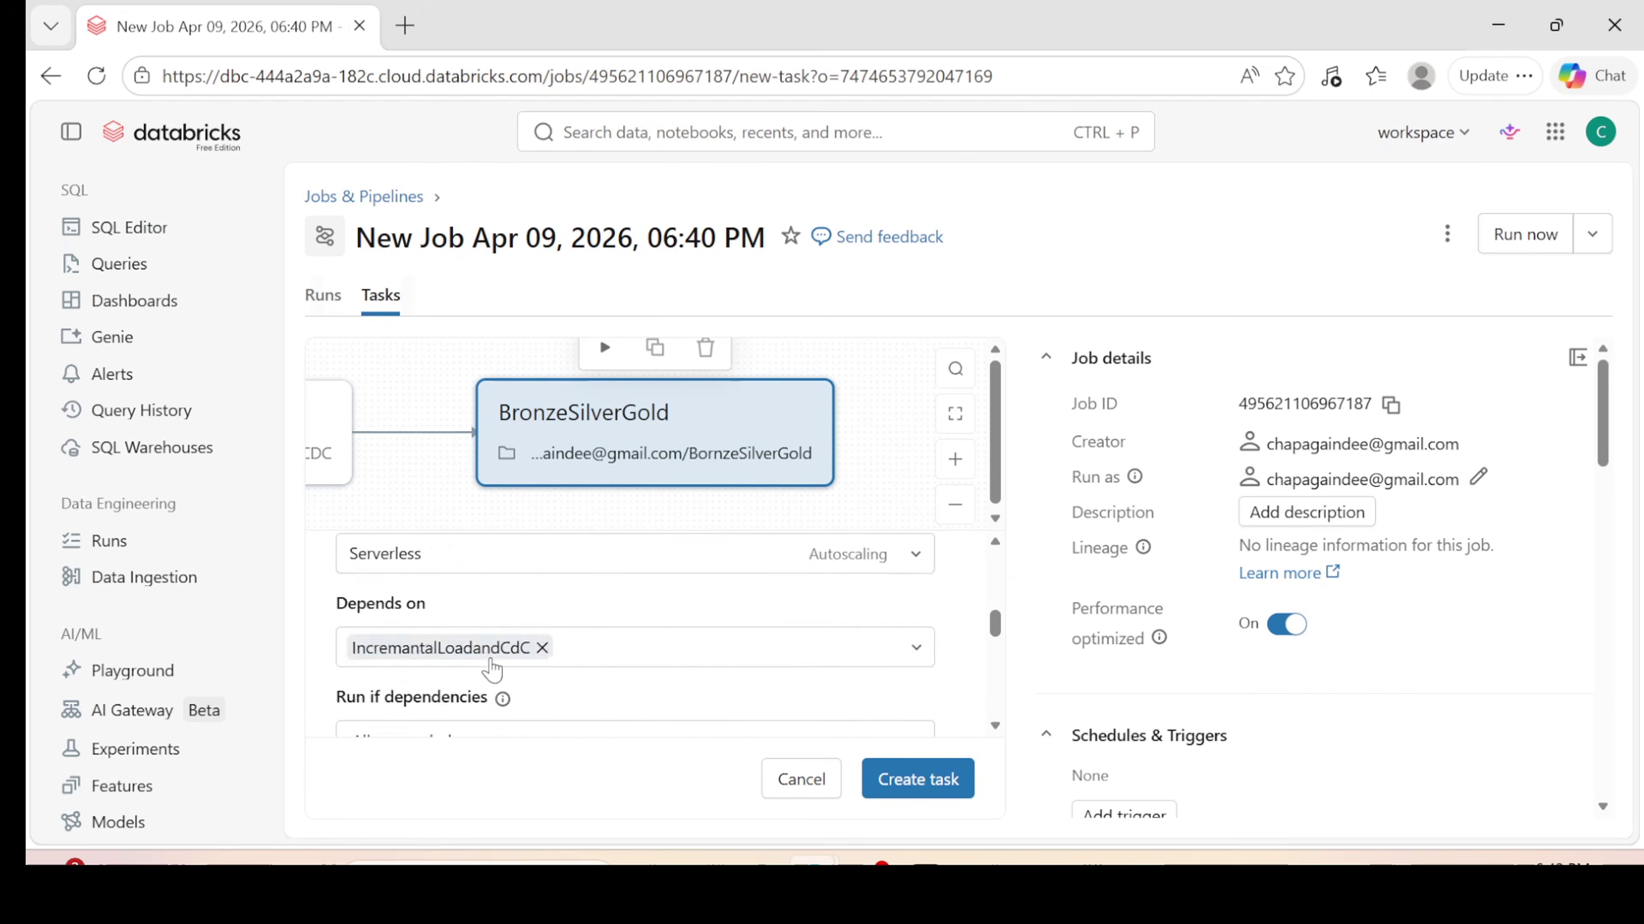
{"action": "scroll", "coordinate": [490, 669], "scroll_direction": "down", "scroll_amount": 4}
{"action": "scroll", "coordinate": [488, 668], "scroll_direction": "up", "scroll_amount": 2}
{"action": "scroll", "coordinate": [440, 680], "scroll_direction": "down", "scroll_amount": 1}
{"action": "scroll", "coordinate": [440, 707], "scroll_direction": "down", "scroll_amount": 2}
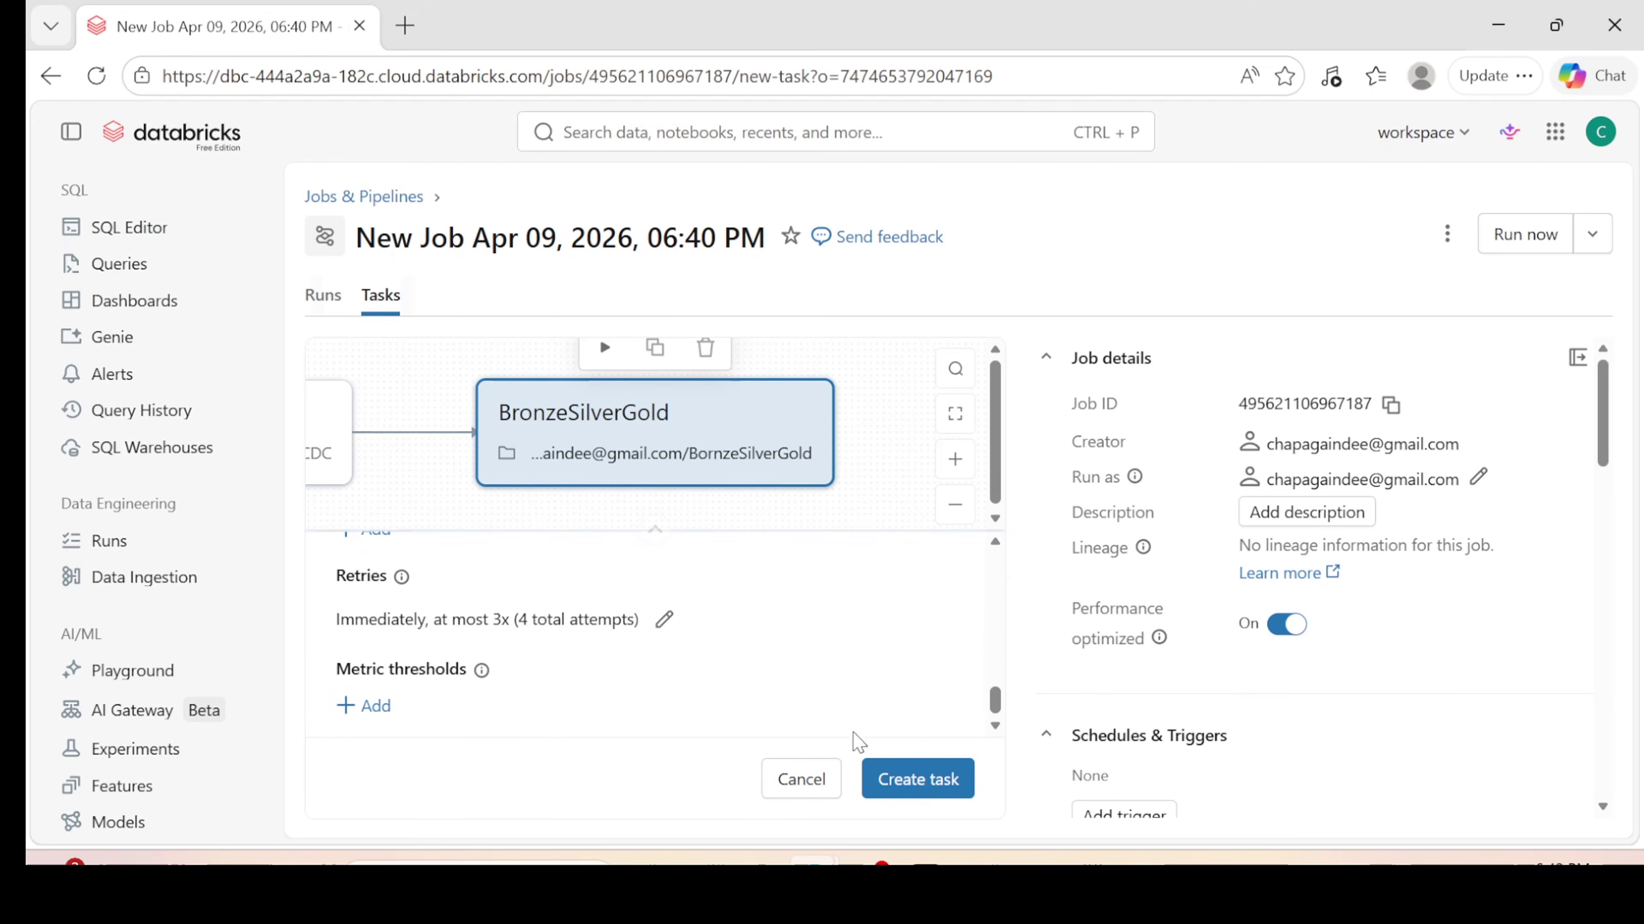
{"action": "left_click", "coordinate": [908, 789]}
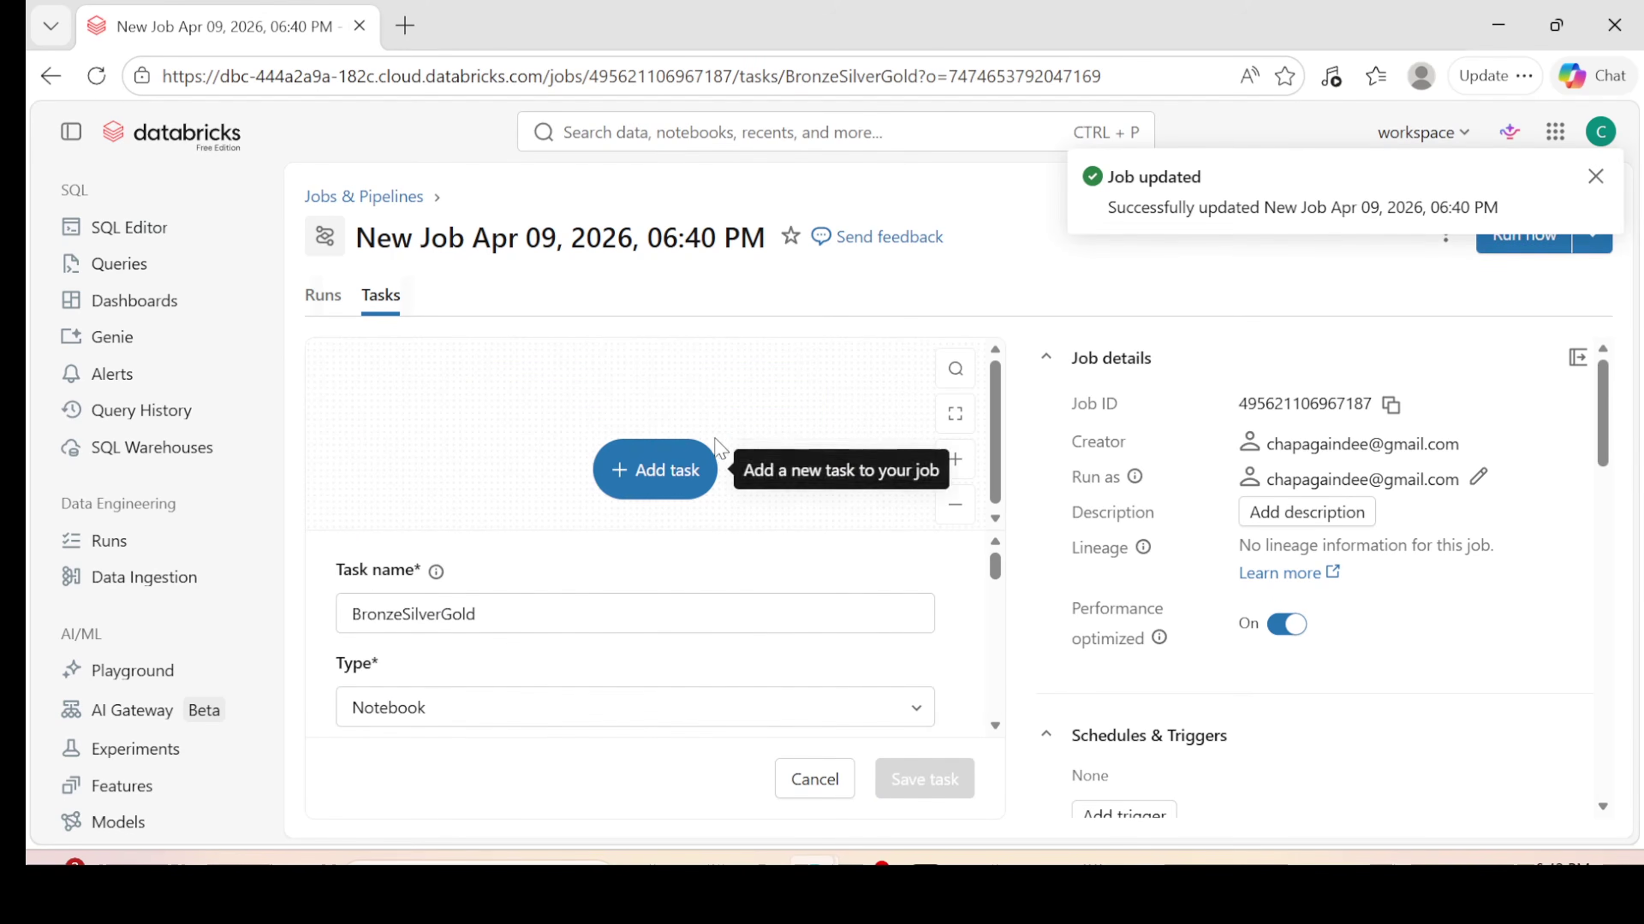
Step: View both tasks in the job's graph and close the BronzeSilverGold task's properties
{"action": "left_click", "coordinate": [955, 505]}
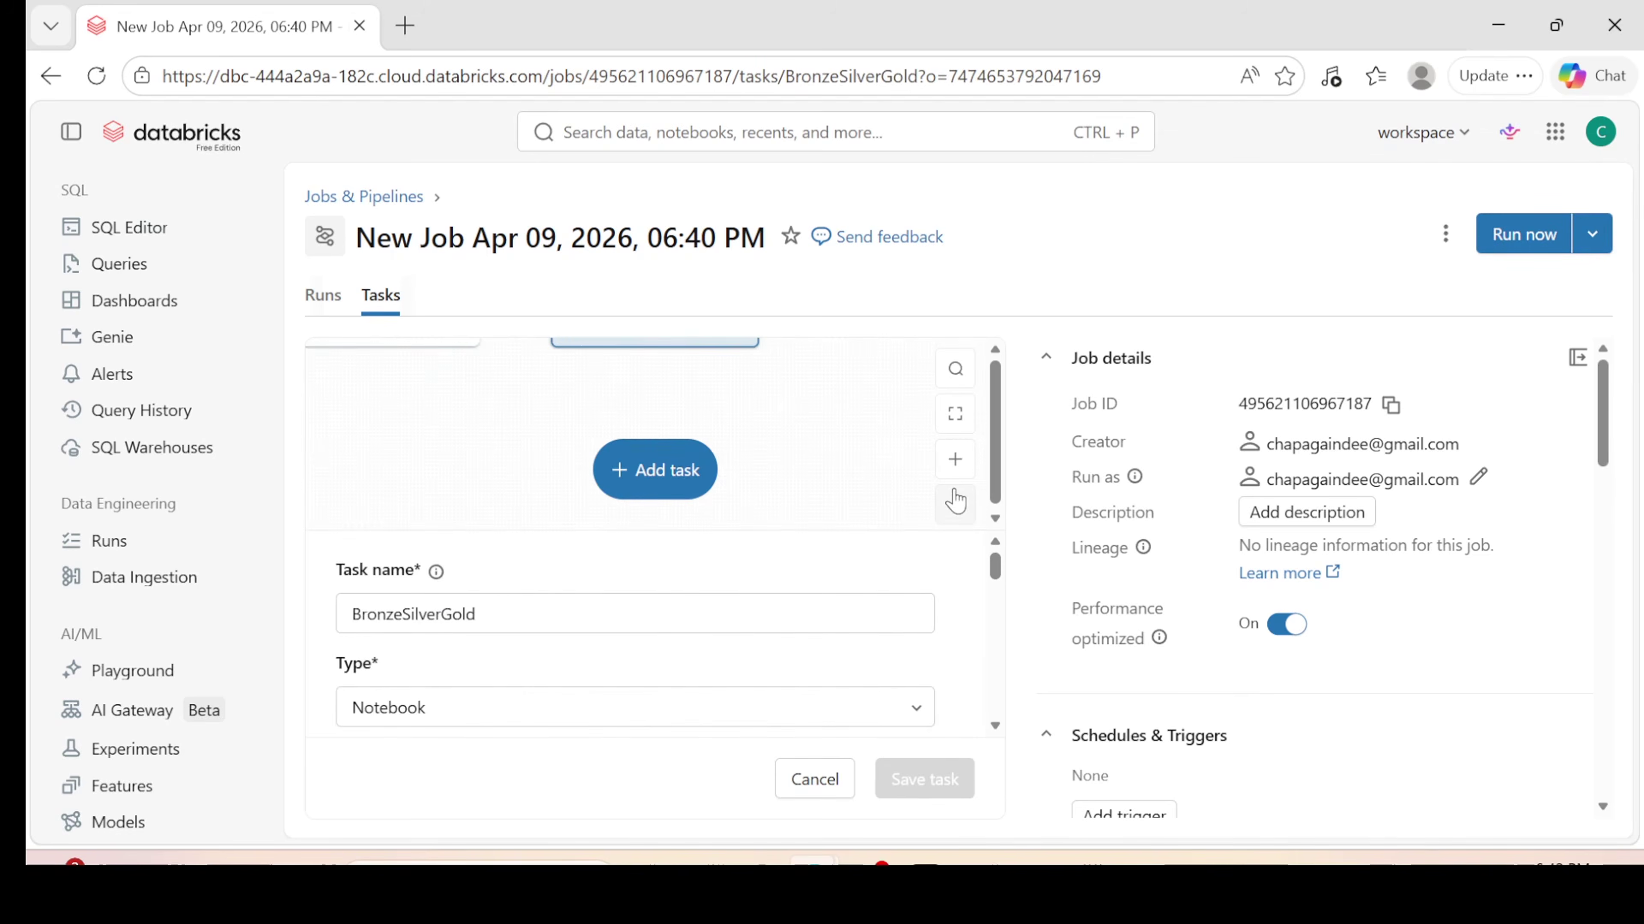
{"action": "left_click", "coordinate": [955, 505]}
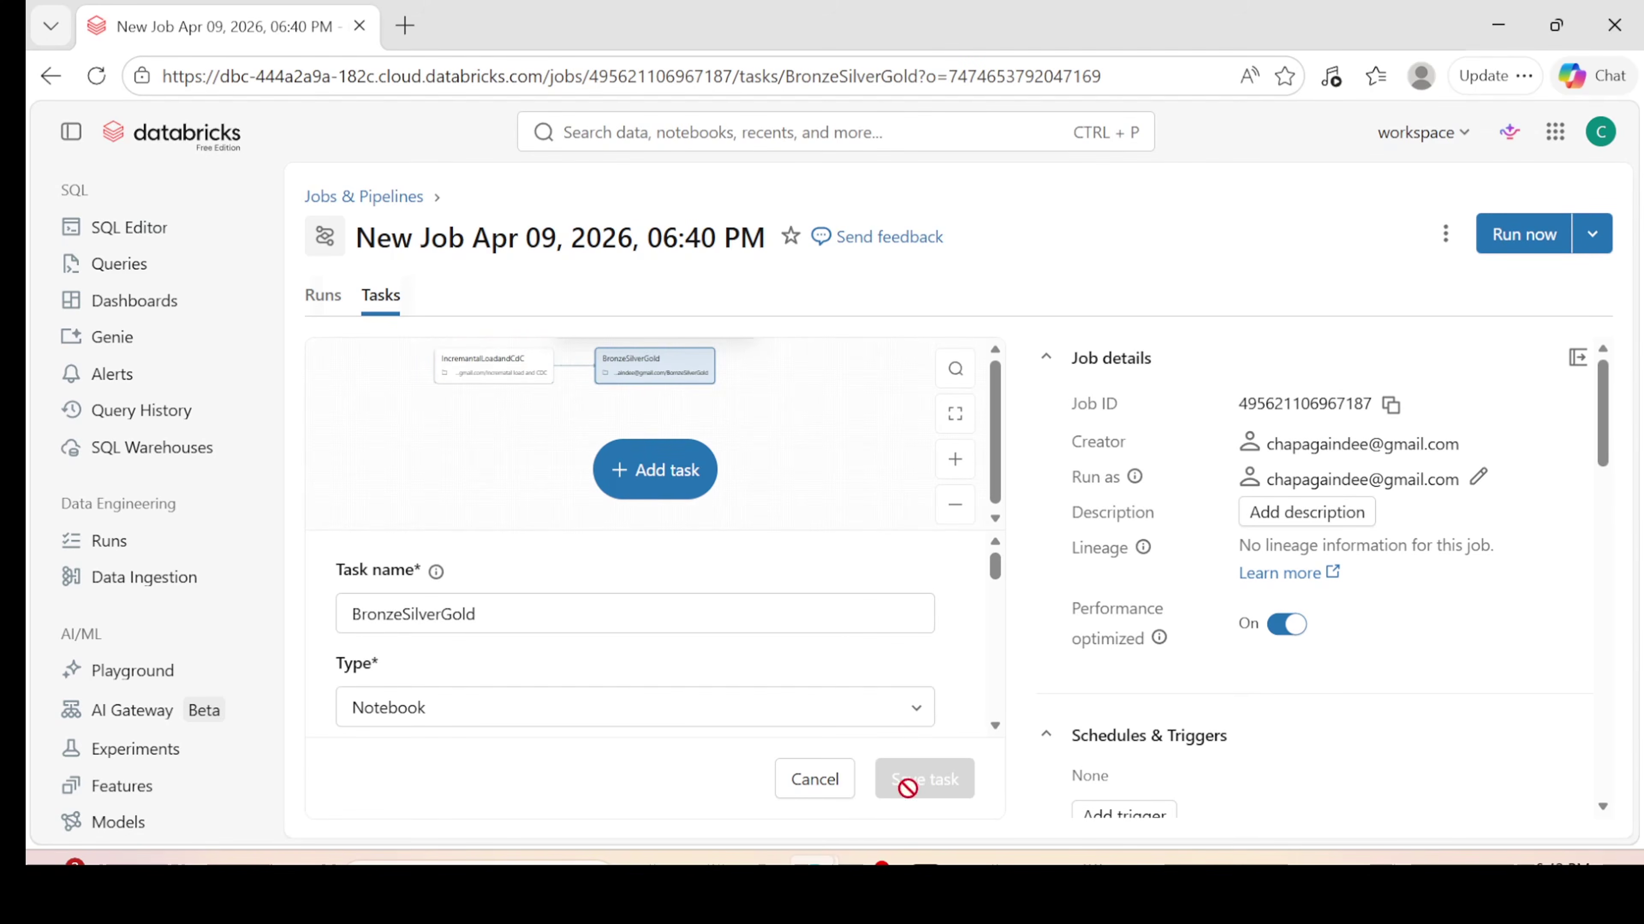
{"action": "left_click", "coordinate": [814, 779]}
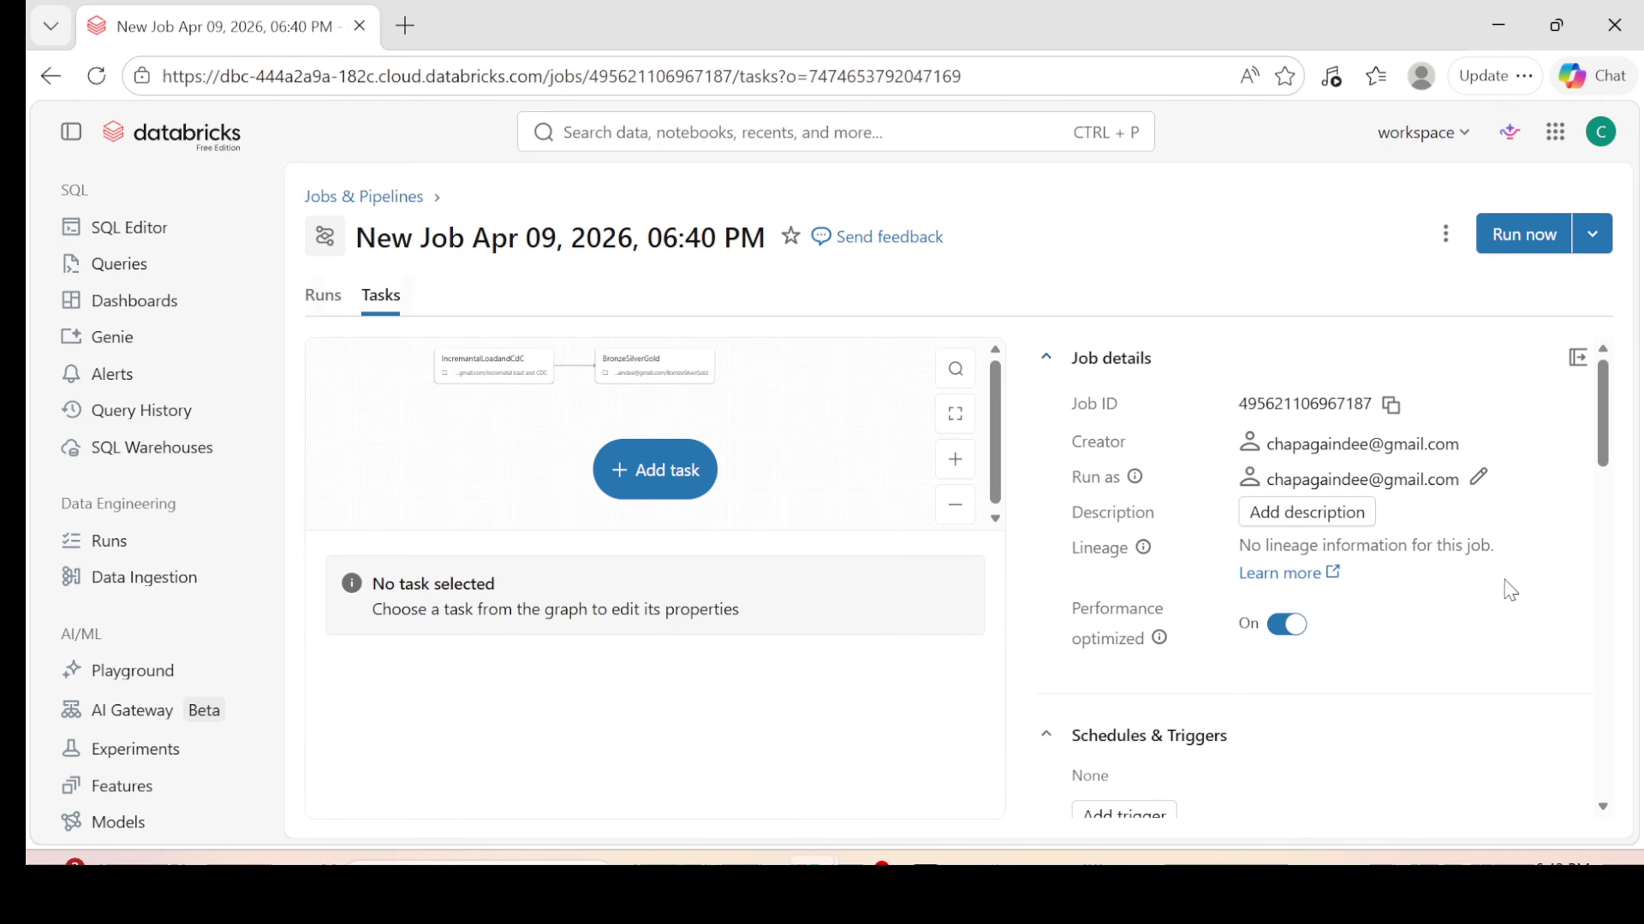
Step: Add and save an active Scheduled trigger of schedule type Schedule, running every day at 18:43 in the (UTC-05:00) America/Chicago time zone
{"action": "scroll", "coordinate": [1497, 595], "scroll_direction": "down", "scroll_amount": 2}
{"action": "scroll", "coordinate": [1223, 665], "scroll_direction": "down", "scroll_amount": 4}
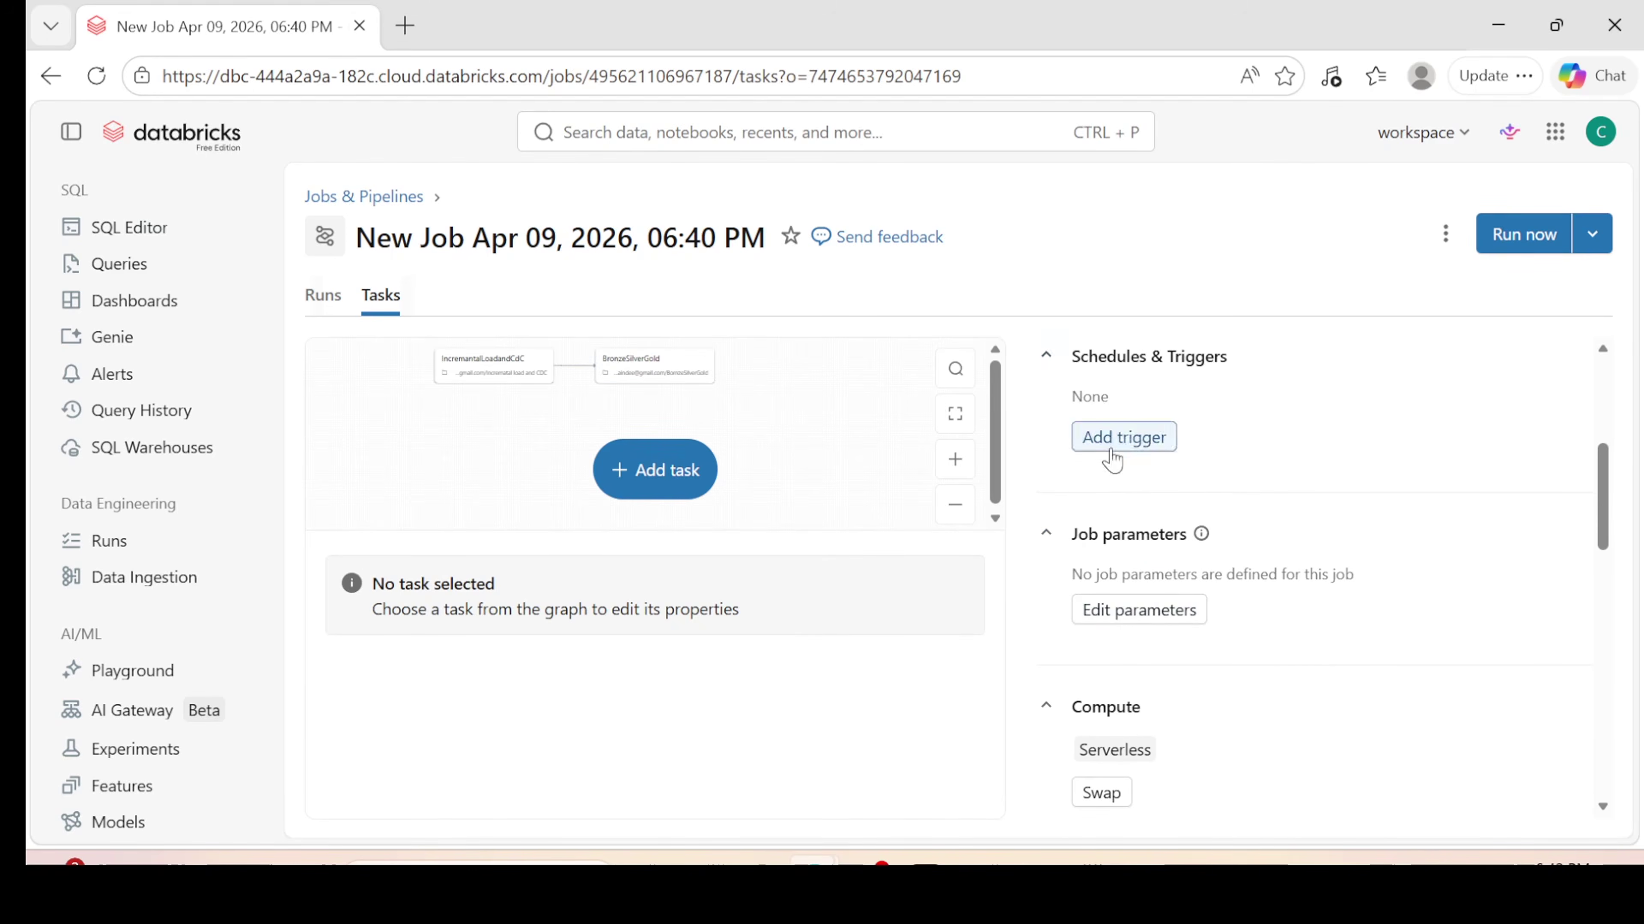
{"action": "left_click", "coordinate": [1114, 446]}
{"action": "left_click", "coordinate": [576, 486]}
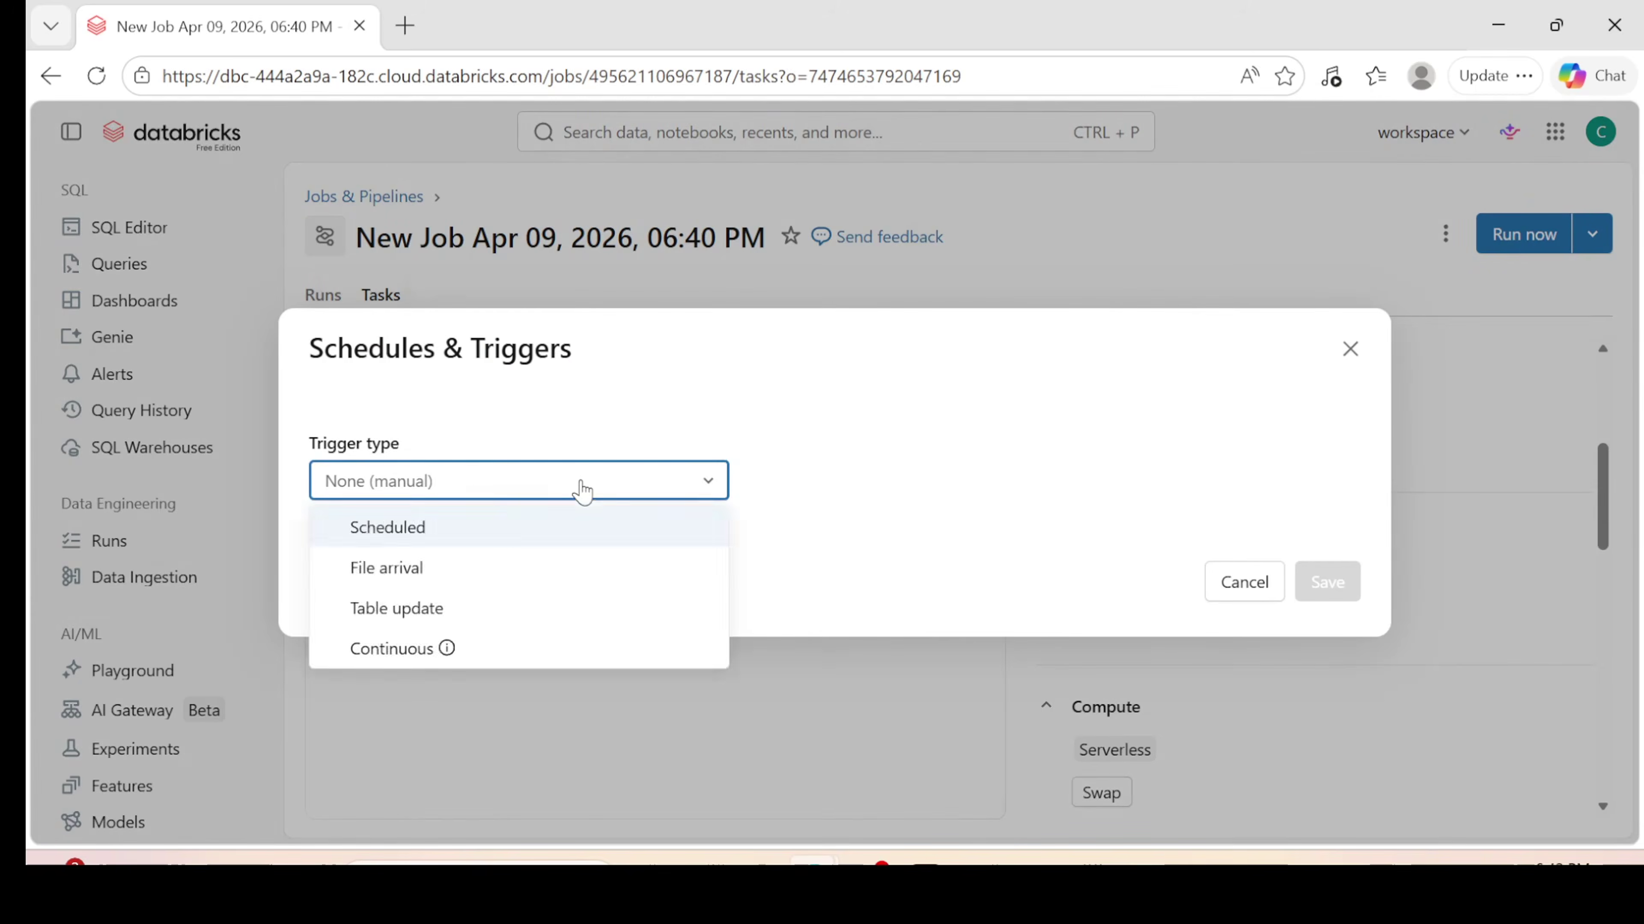
{"action": "left_click", "coordinate": [377, 530]}
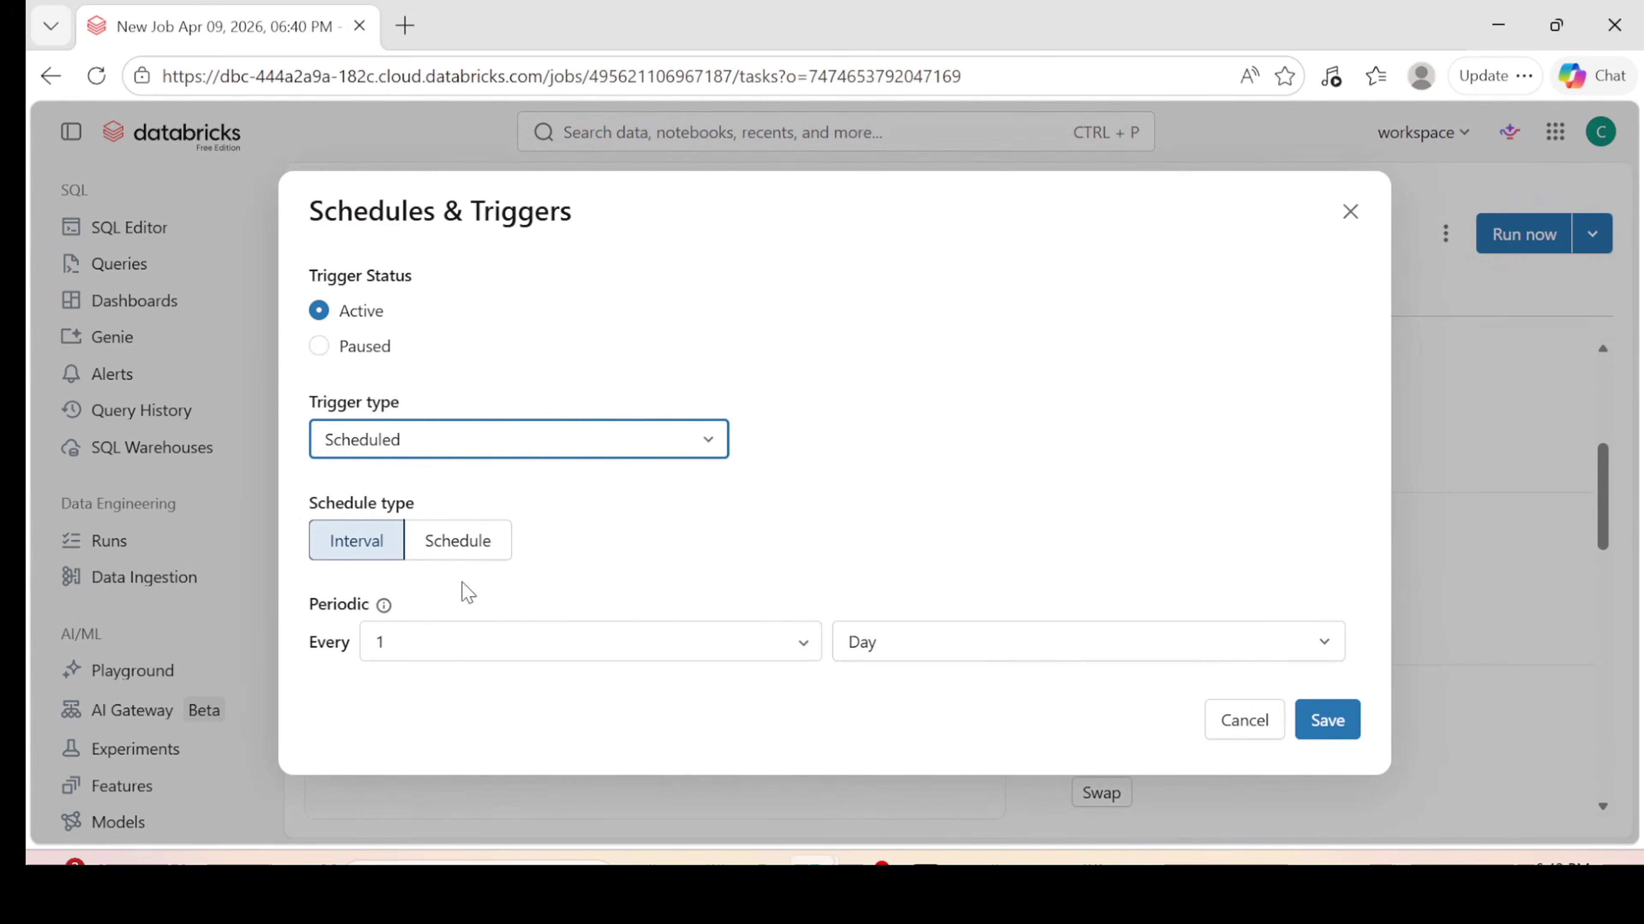
{"action": "left_click", "coordinate": [1324, 642]}
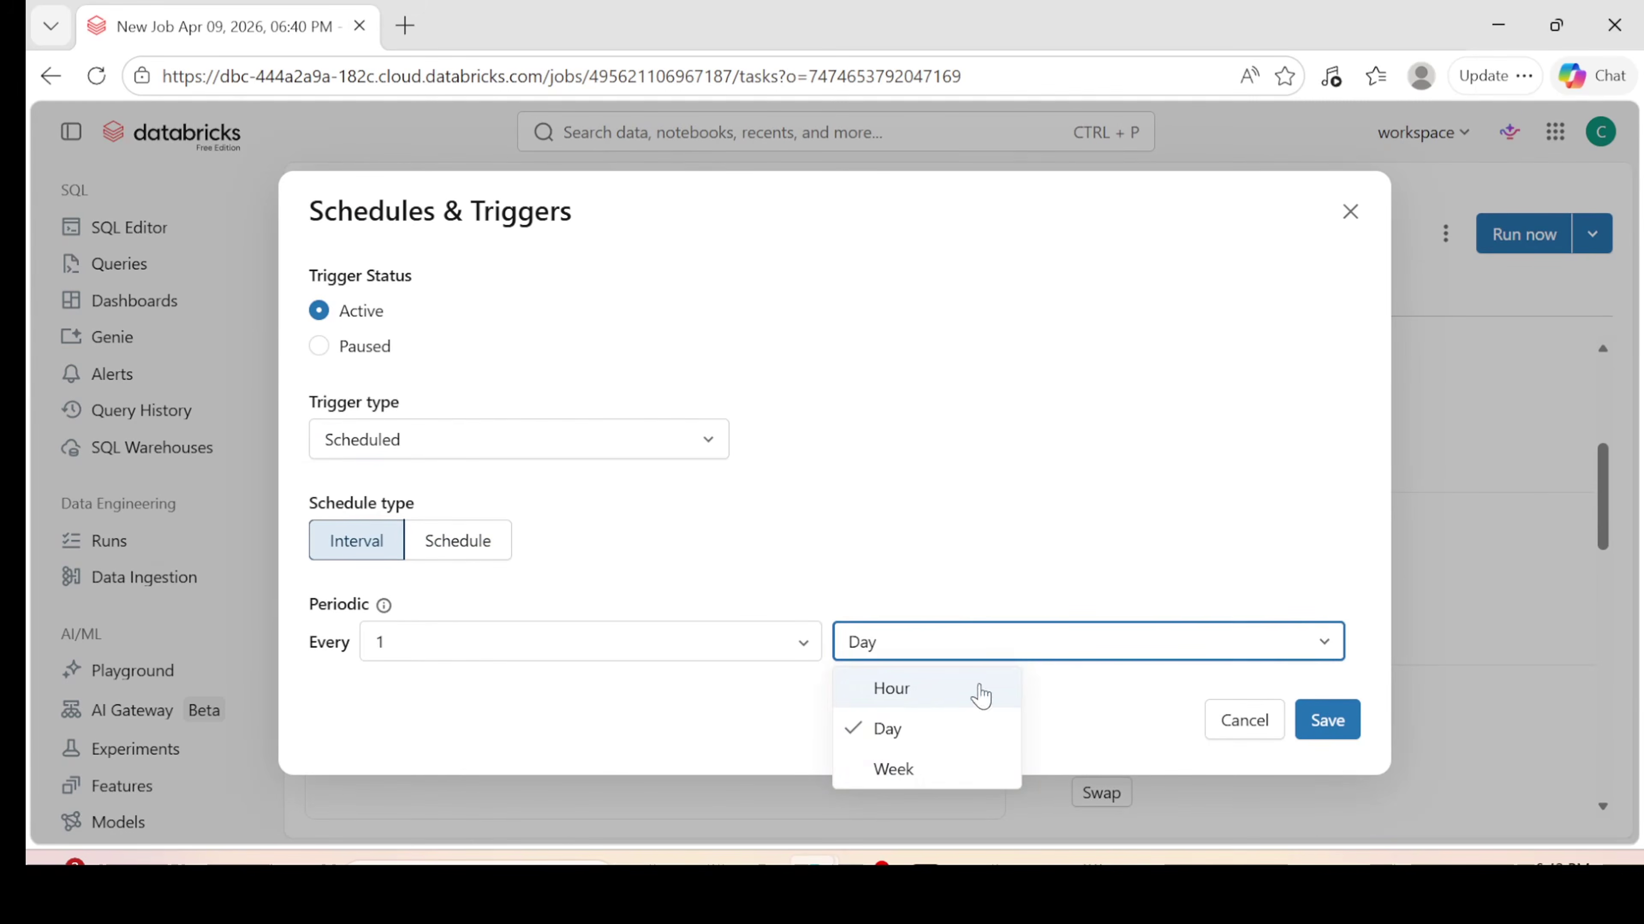
{"action": "left_click", "coordinate": [892, 690]}
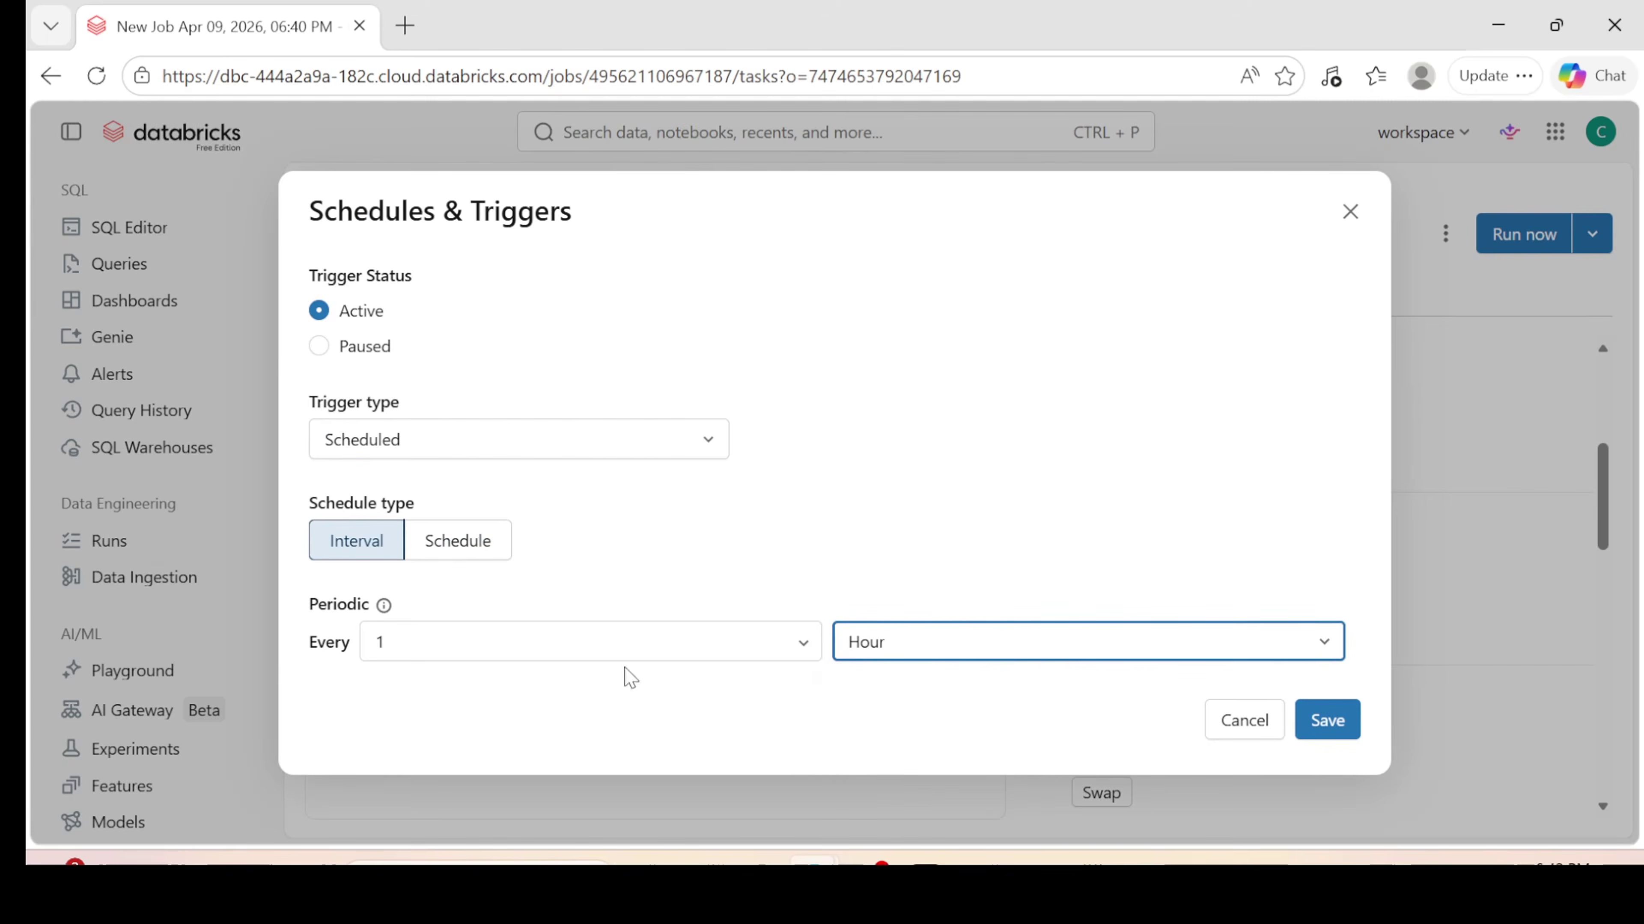
{"action": "left_click", "coordinate": [446, 543]}
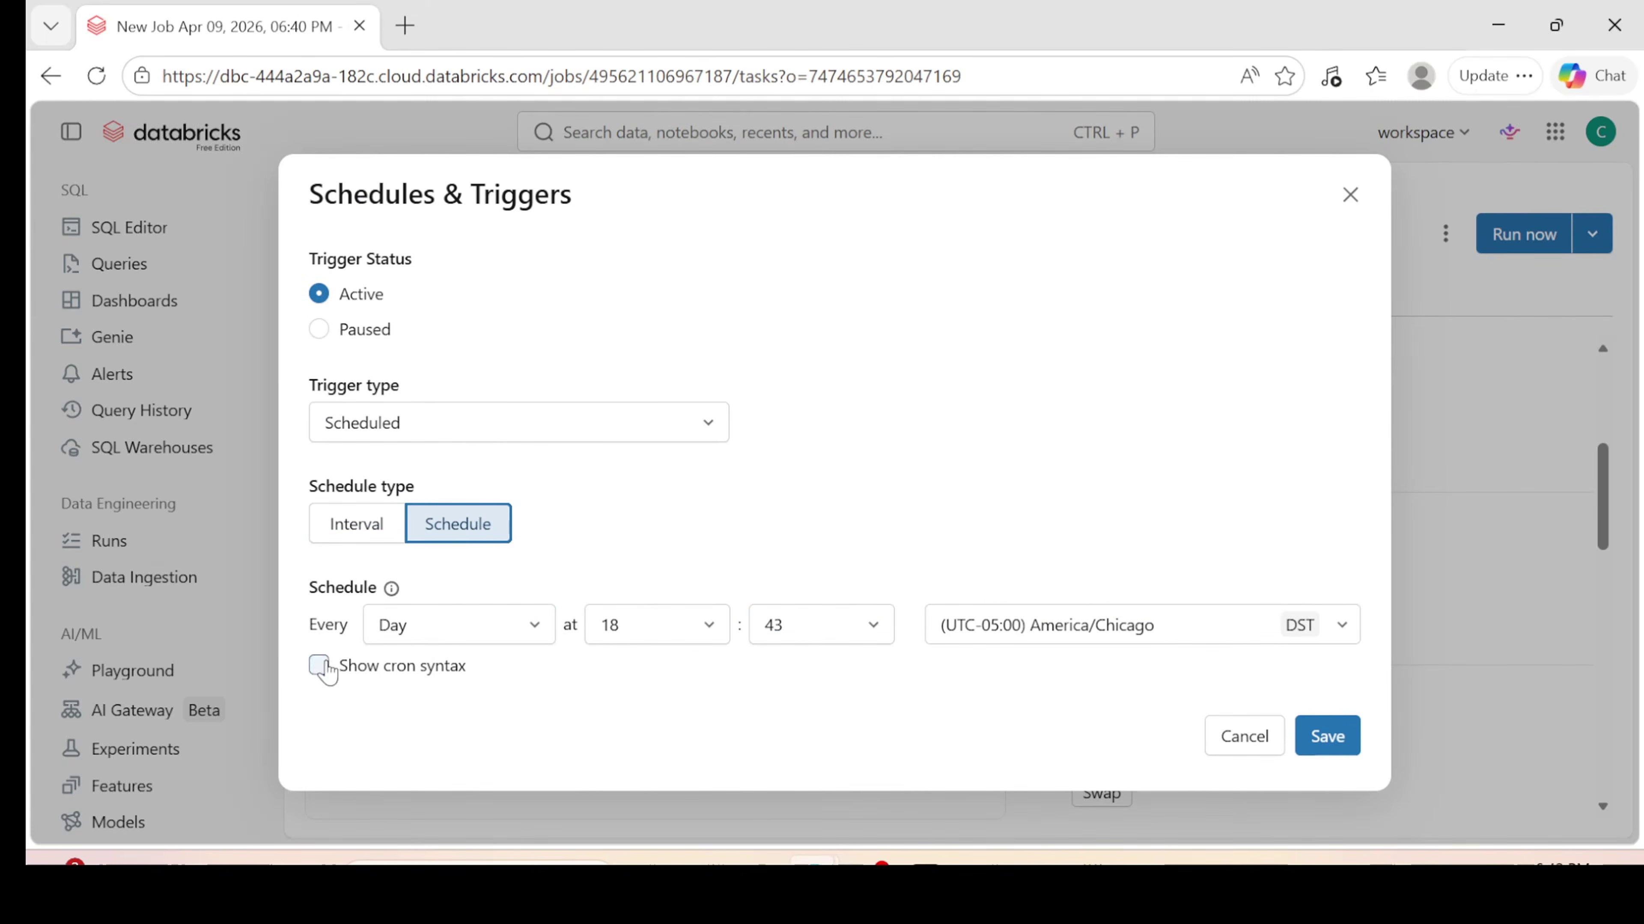
{"action": "left_click", "coordinate": [1330, 734]}
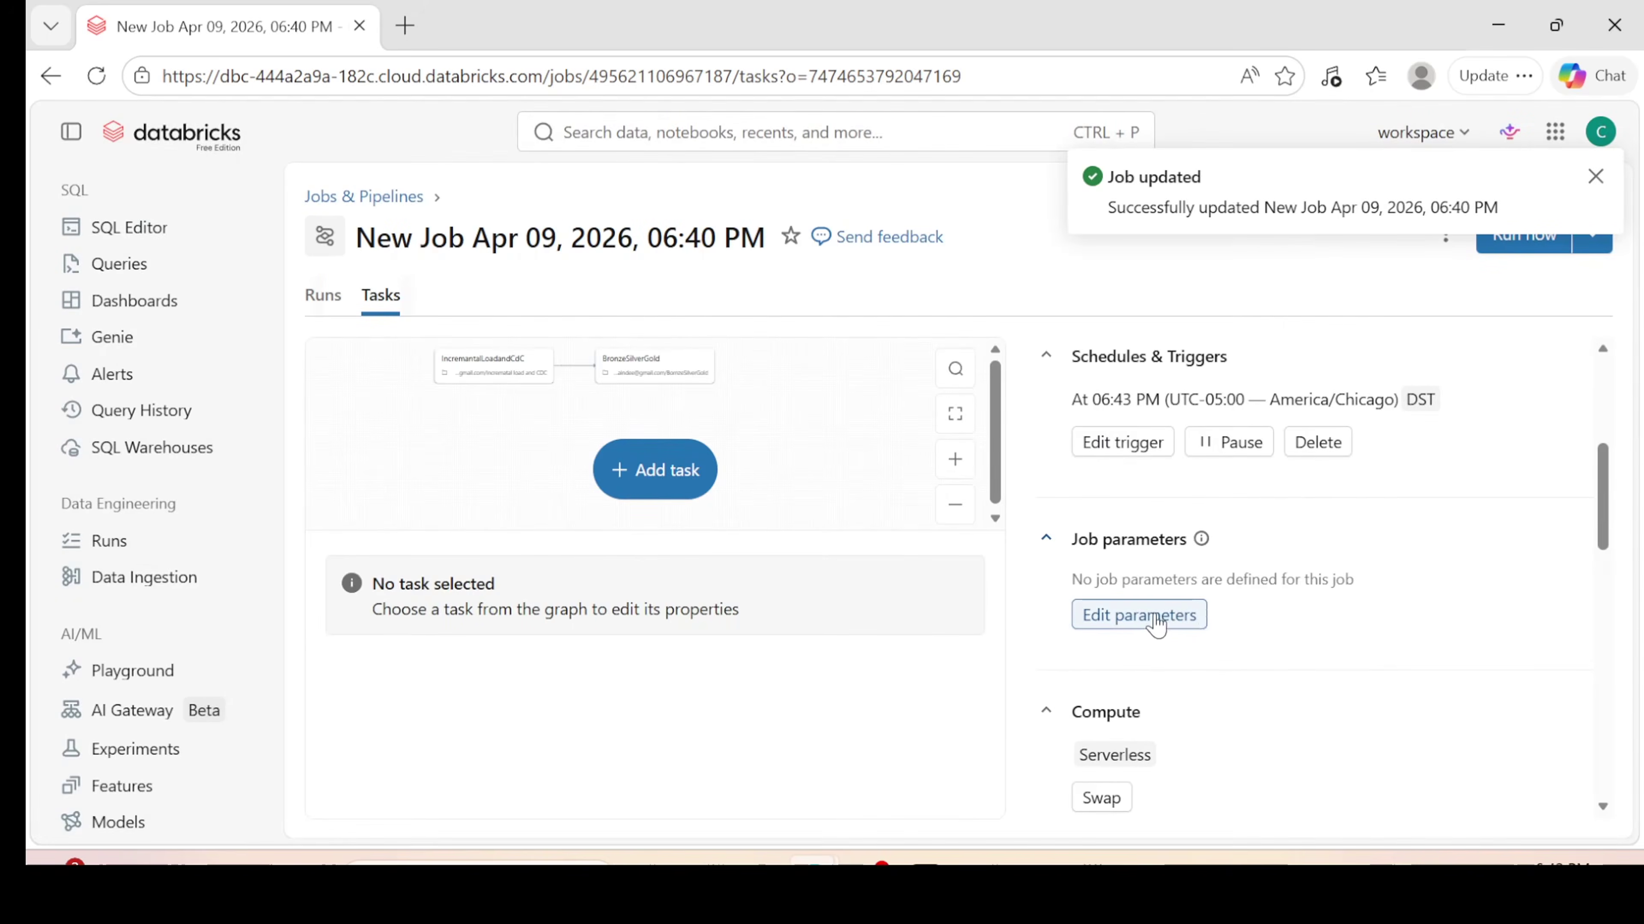
Step: Look at the job parameters' key and value fields and close them without adding a parameter
{"action": "scroll", "coordinate": [1203, 618], "scroll_direction": "up", "scroll_amount": 5}
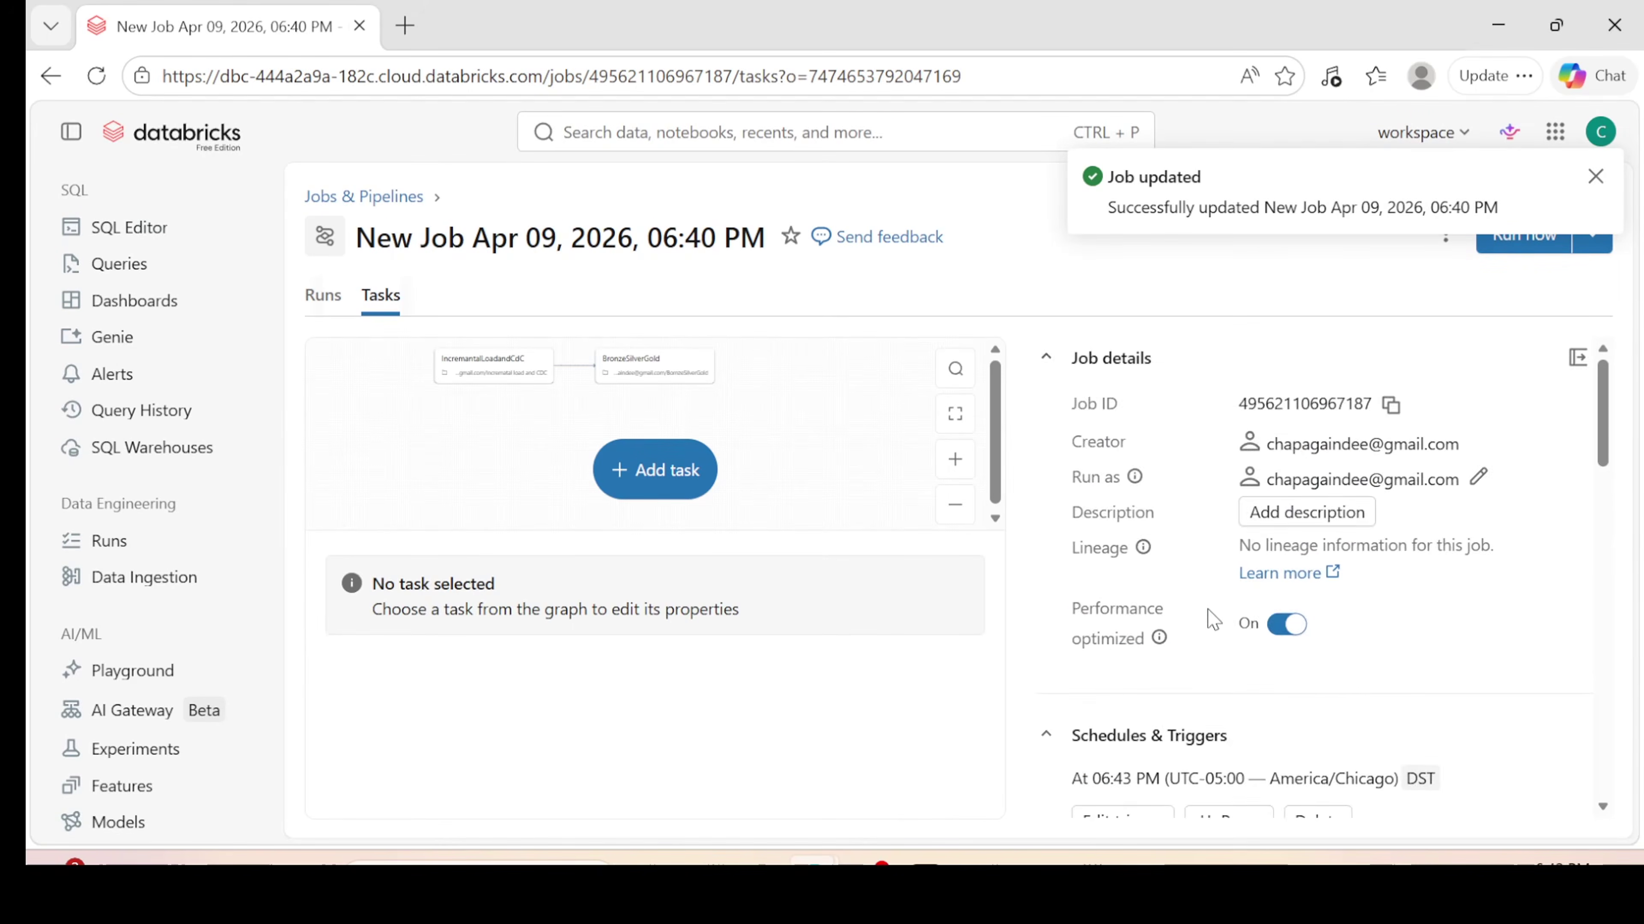
{"action": "scroll", "coordinate": [1214, 620], "scroll_direction": "down", "scroll_amount": 5}
{"action": "left_click", "coordinate": [1205, 616]}
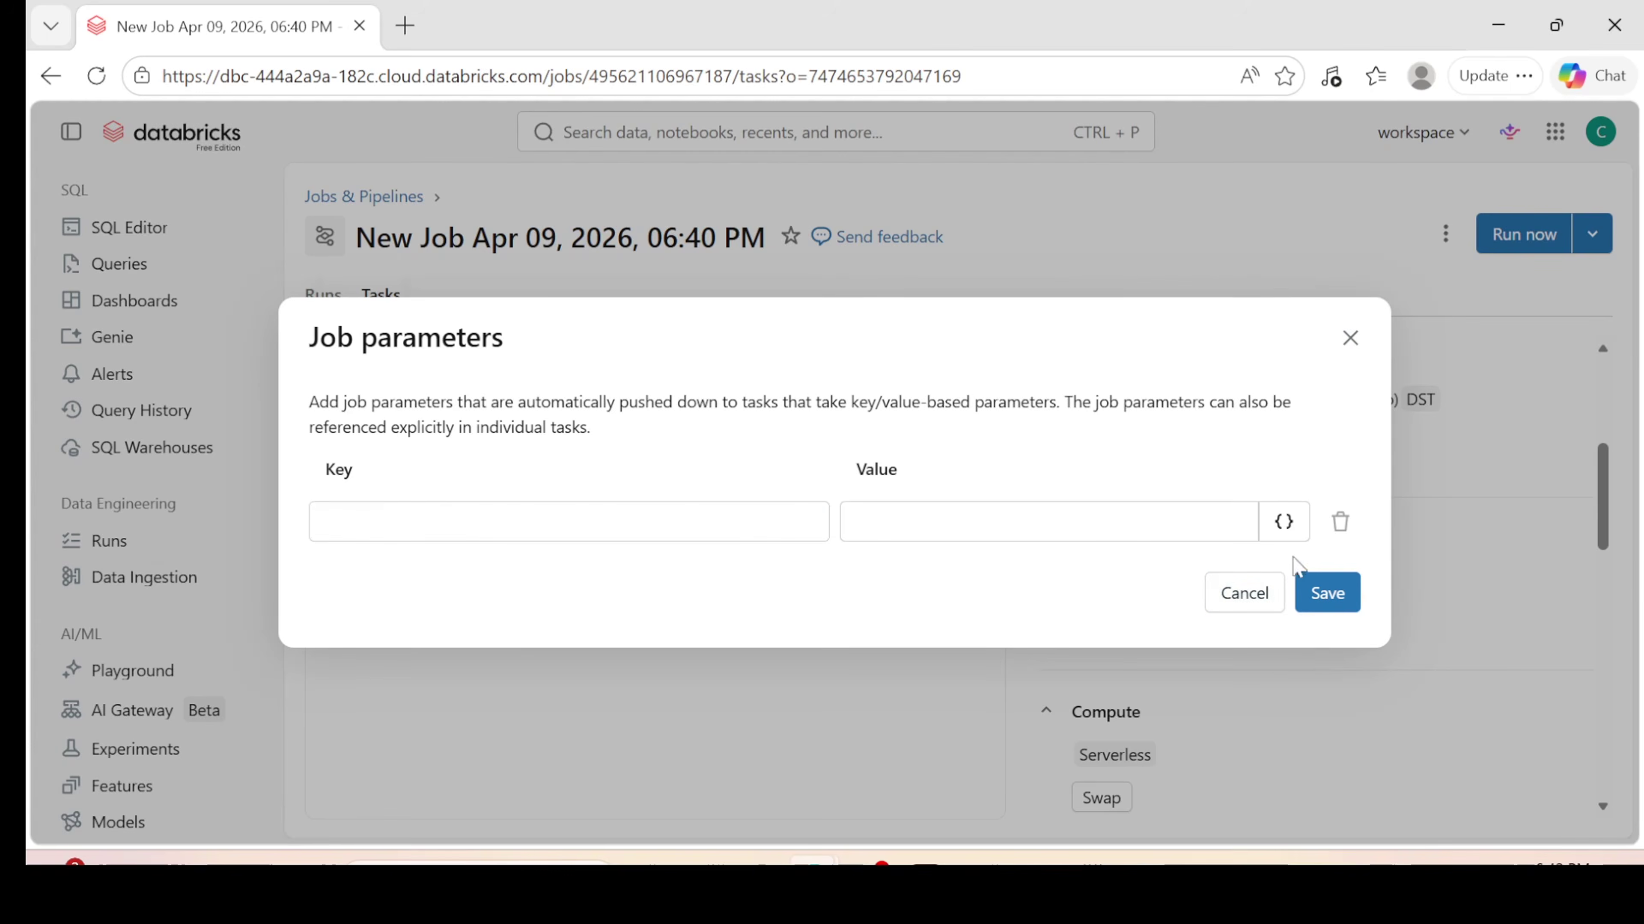
{"action": "left_click", "coordinate": [1349, 338]}
Step: Examine the job's compute, environment, tag, notification, threshold, Git, permission and advanced settings
{"action": "scroll", "coordinate": [1365, 634], "scroll_direction": "down", "scroll_amount": 3}
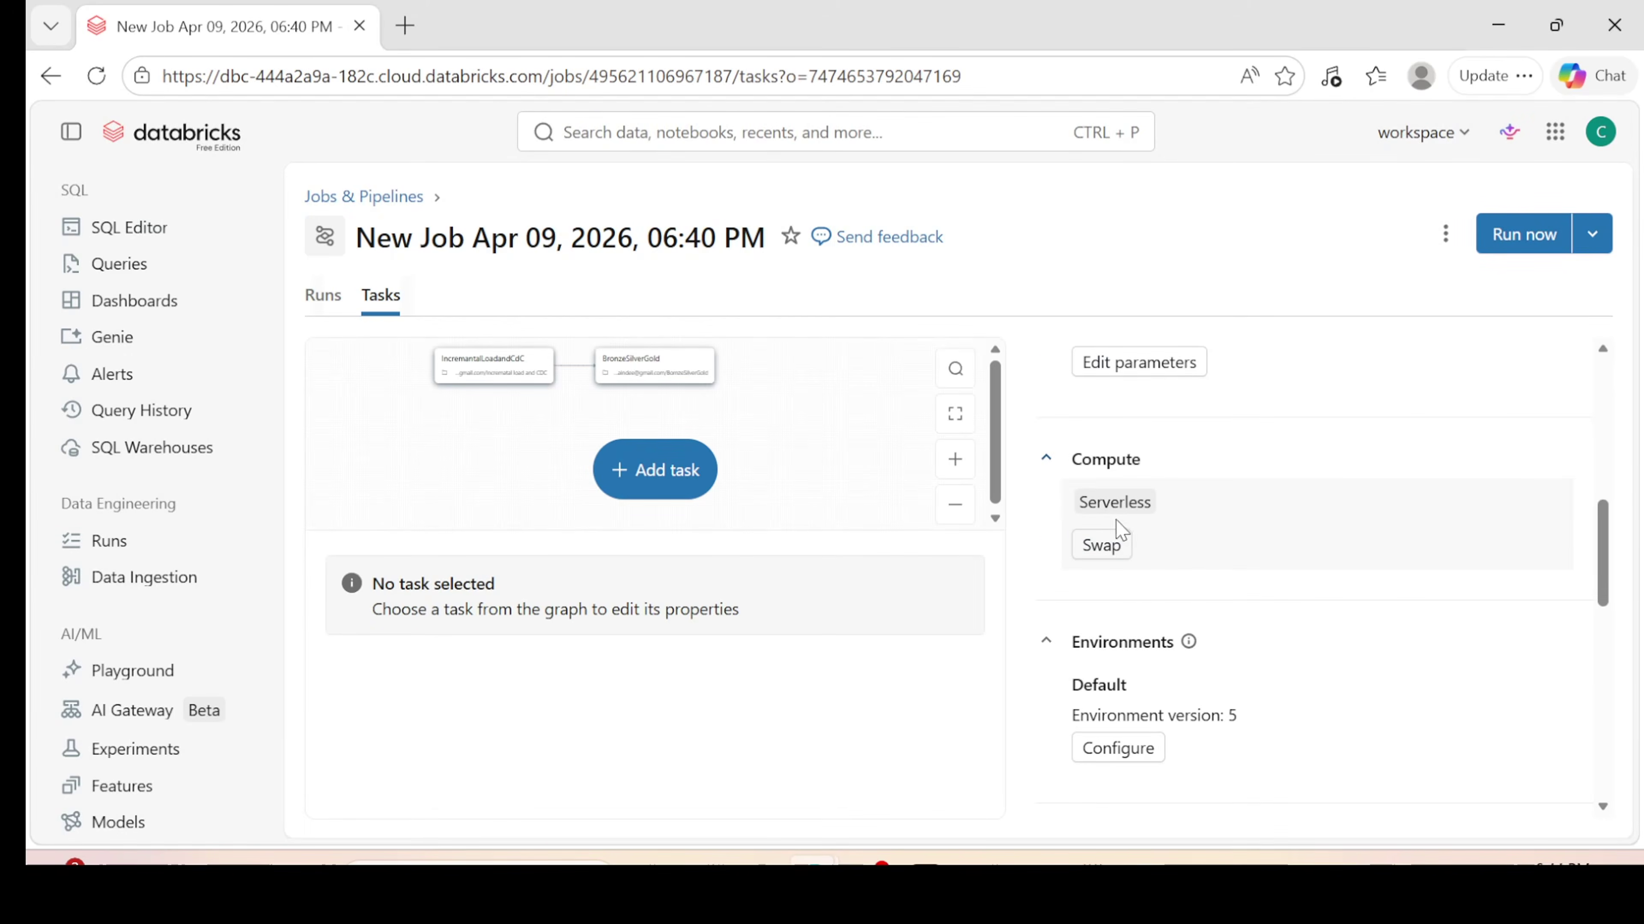
{"action": "scroll", "coordinate": [1303, 647], "scroll_direction": "down", "scroll_amount": 2}
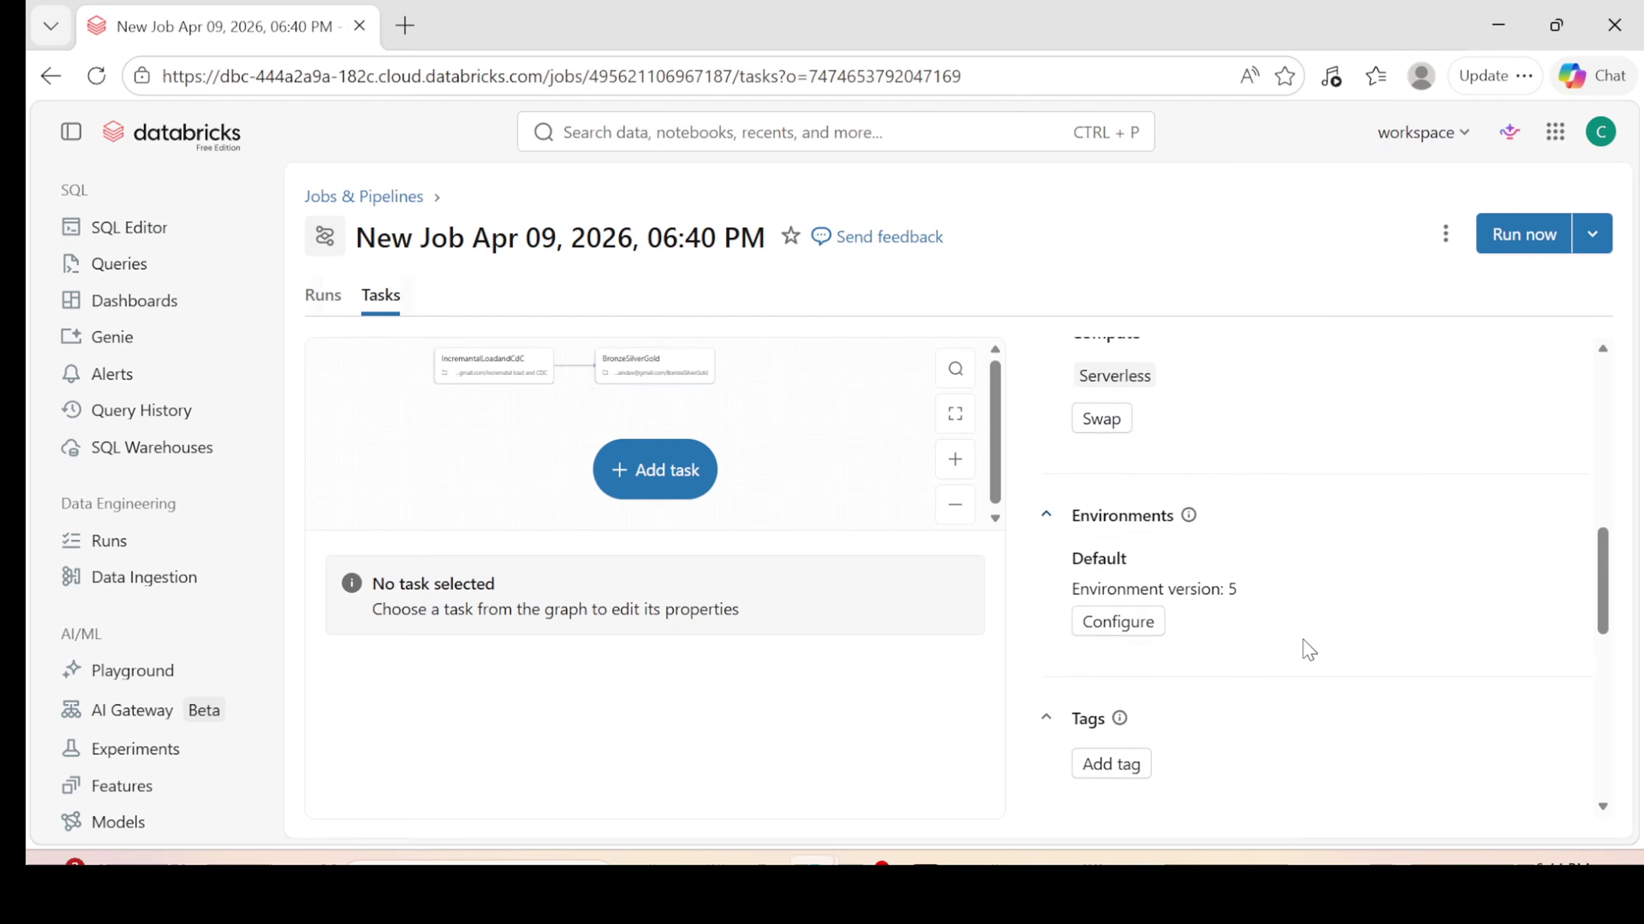
{"action": "scroll", "coordinate": [1217, 631], "scroll_direction": "down", "scroll_amount": 4}
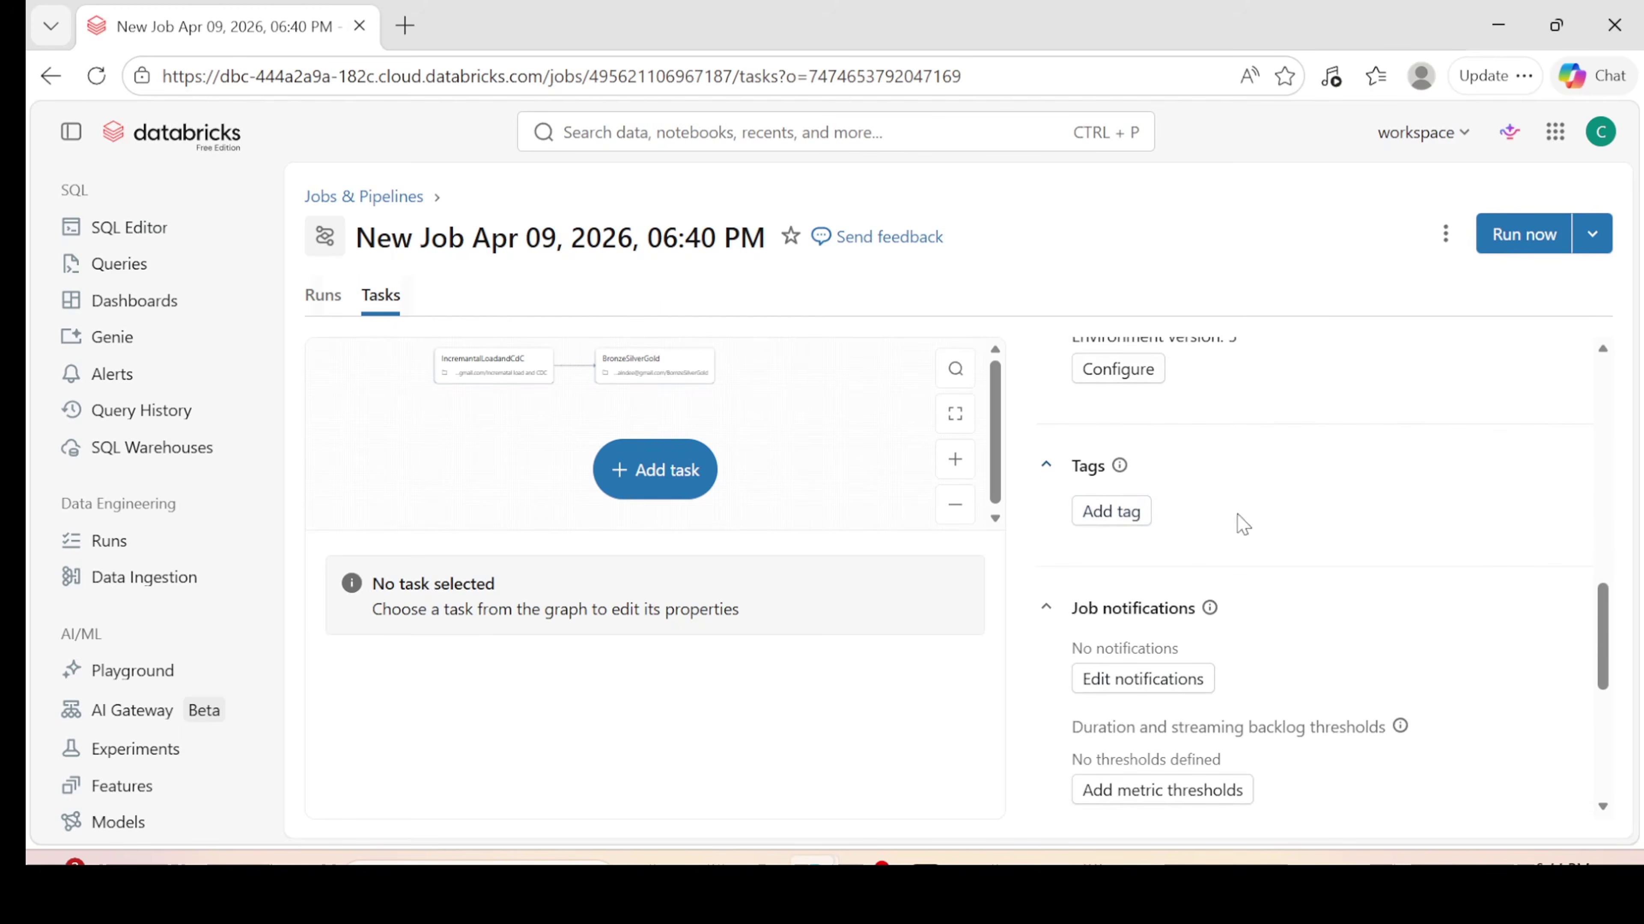
{"action": "scroll", "coordinate": [1265, 661], "scroll_direction": "down", "scroll_amount": 2}
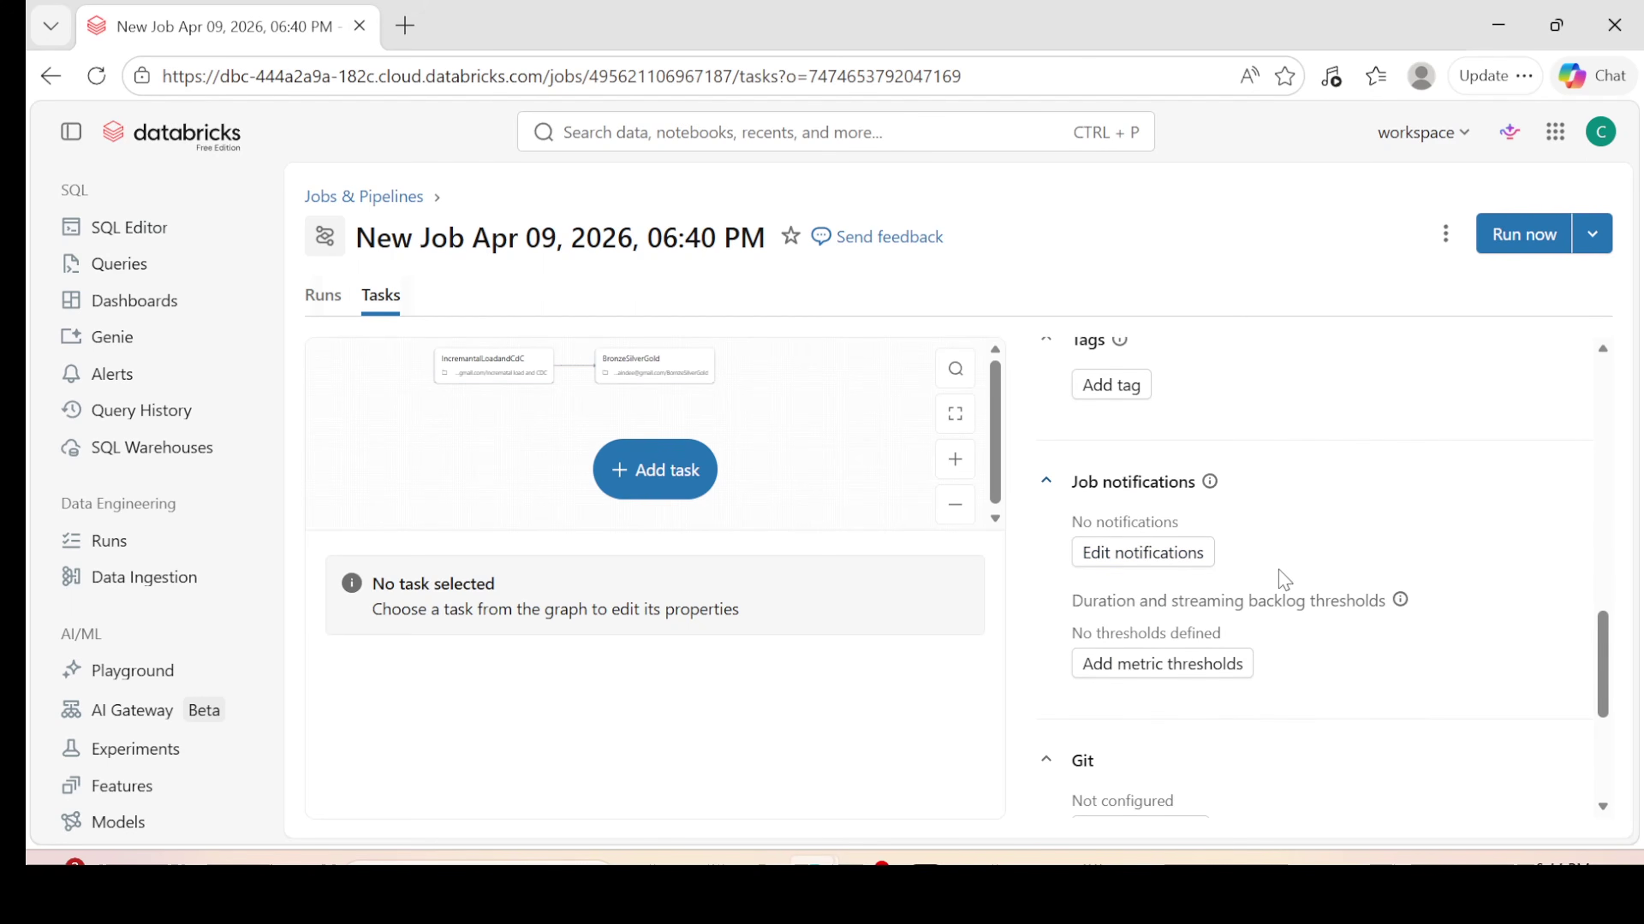
{"action": "scroll", "coordinate": [1229, 578], "scroll_direction": "down", "scroll_amount": 5}
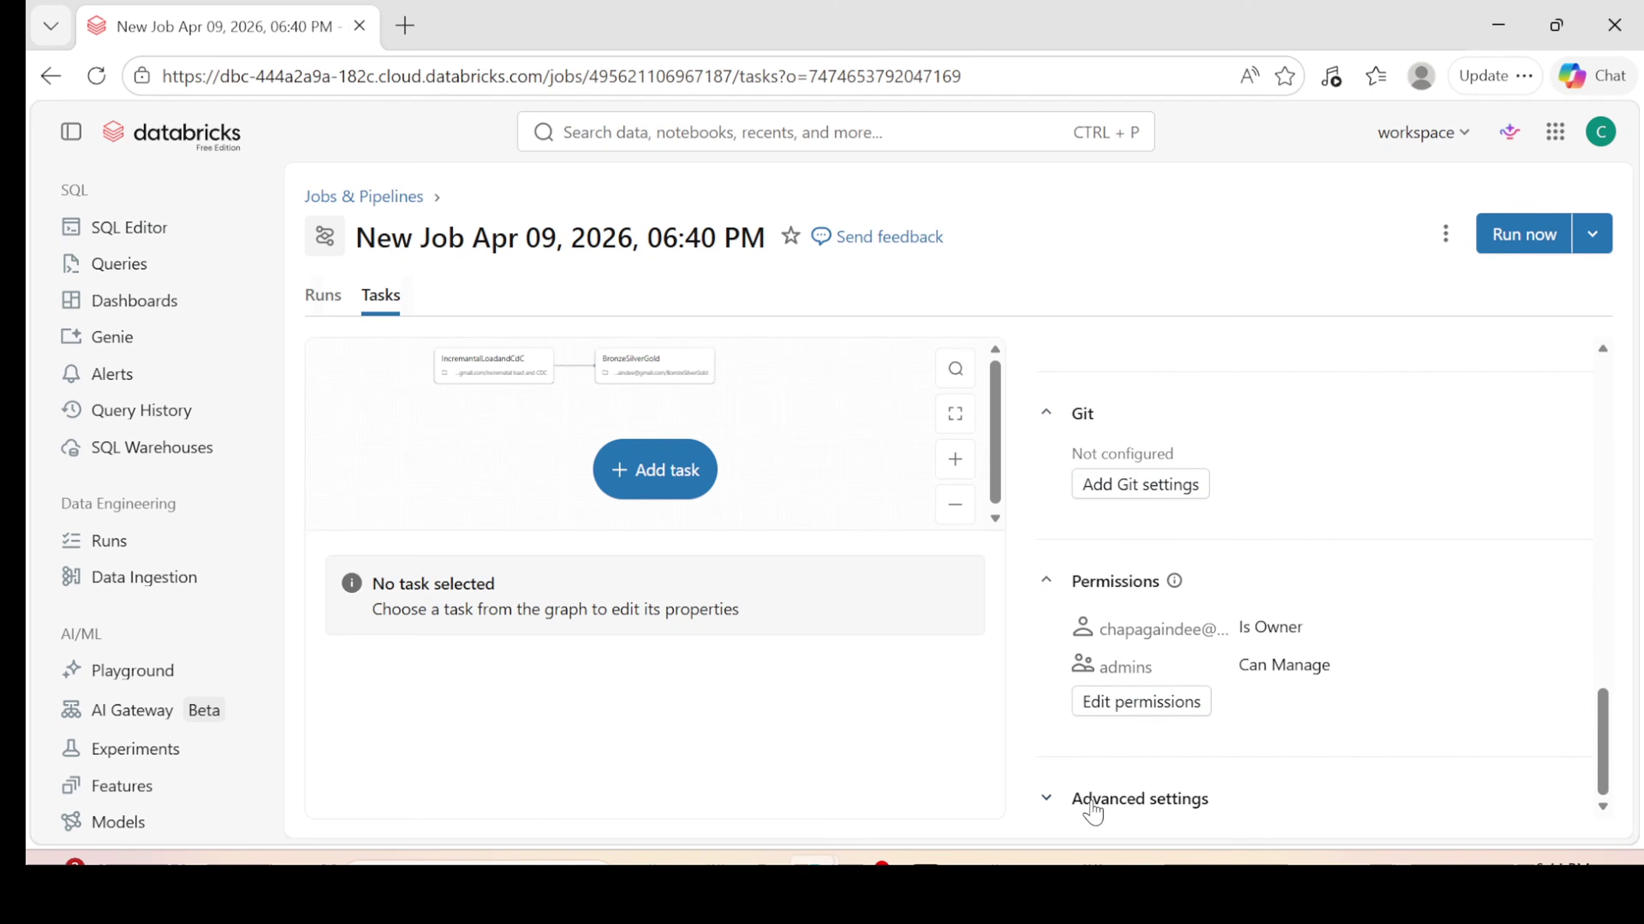
{"action": "left_click", "coordinate": [1047, 799]}
{"action": "scroll", "coordinate": [1189, 697], "scroll_direction": "down", "scroll_amount": 2}
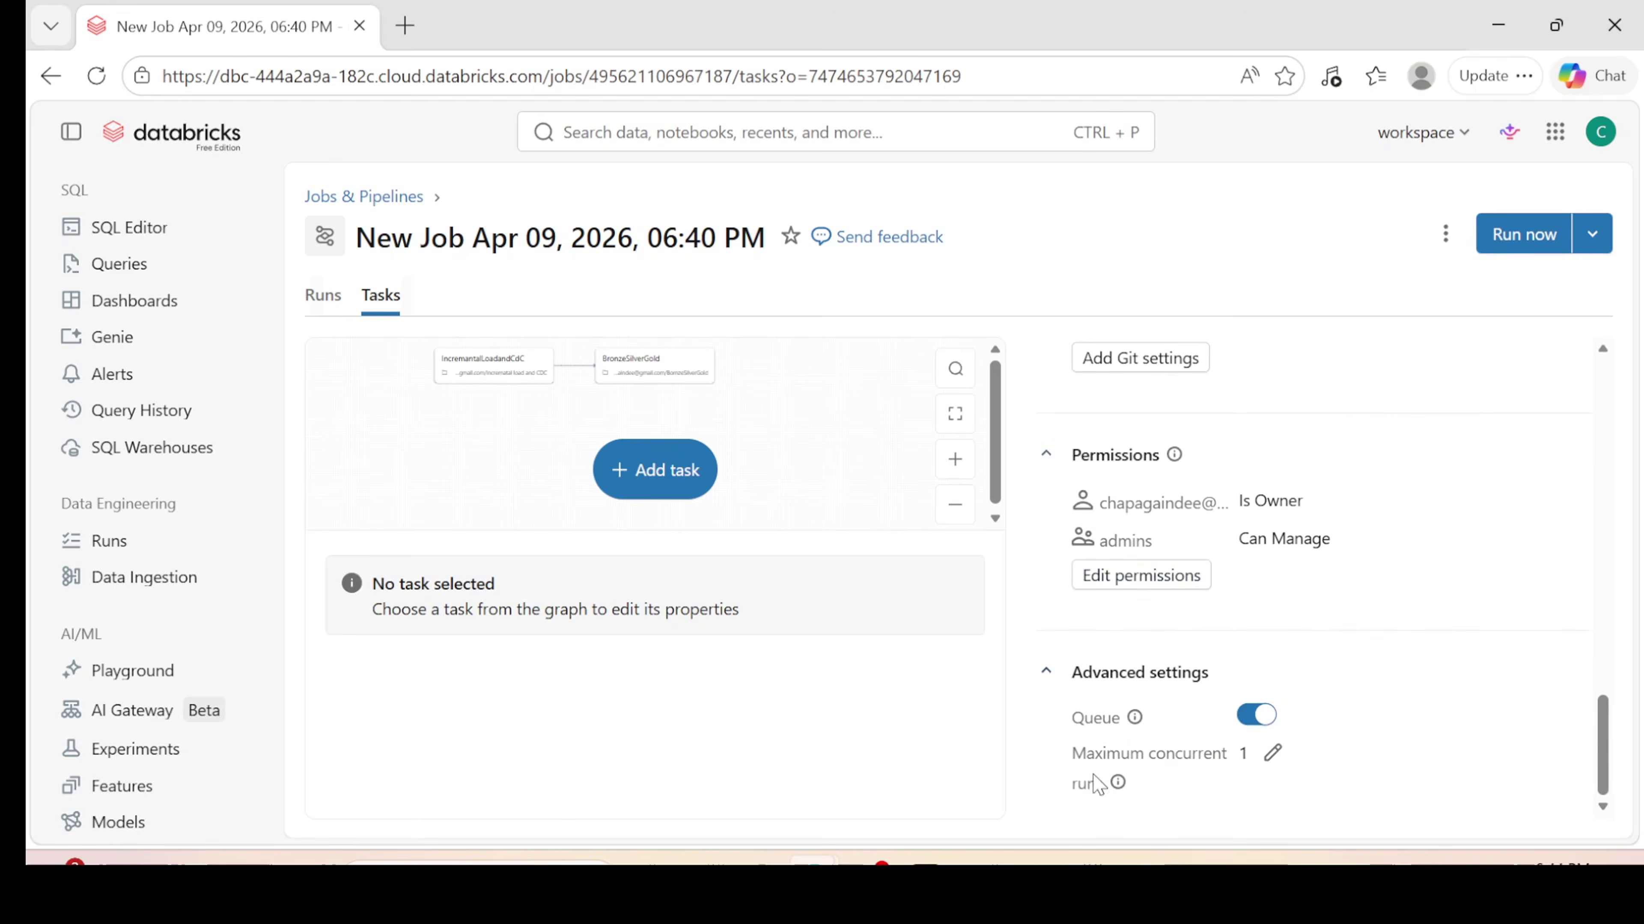
{"action": "scroll", "coordinate": [1380, 407], "scroll_direction": "up", "scroll_amount": 8}
{"action": "left_click_drag", "start_coordinate": [490, 353], "coordinate": [431, 296]}
{"action": "scroll", "coordinate": [996, 434], "scroll_direction": "down", "scroll_amount": 1}
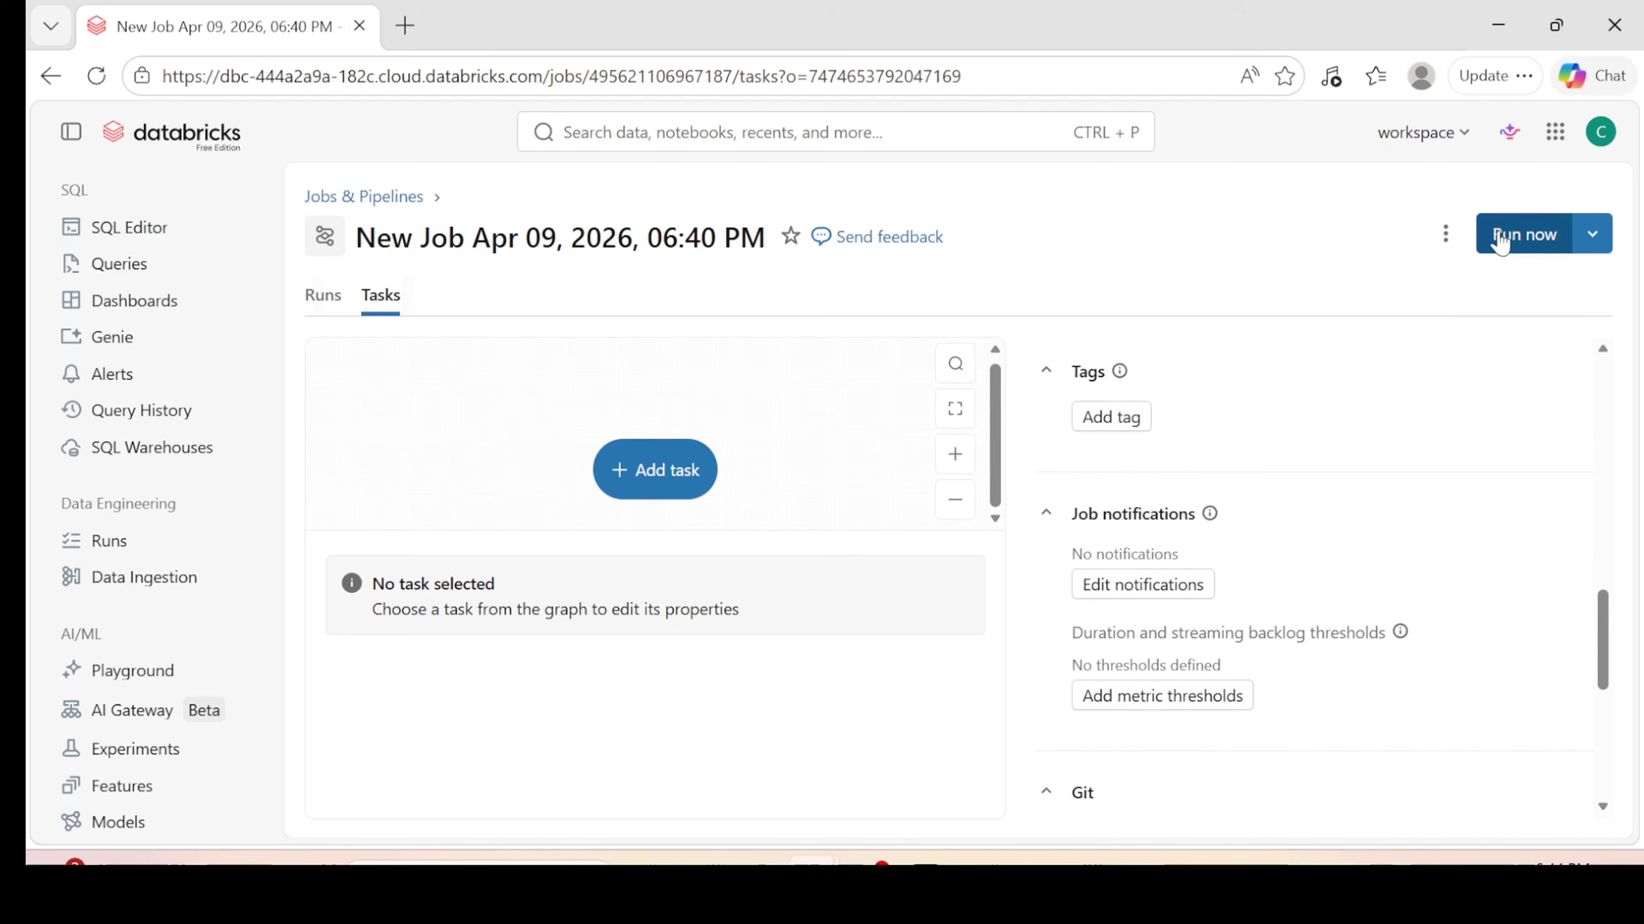
Step: Look at the alternative options for running the job, check its run history, and return to the task graph
{"action": "left_click", "coordinate": [1591, 233]}
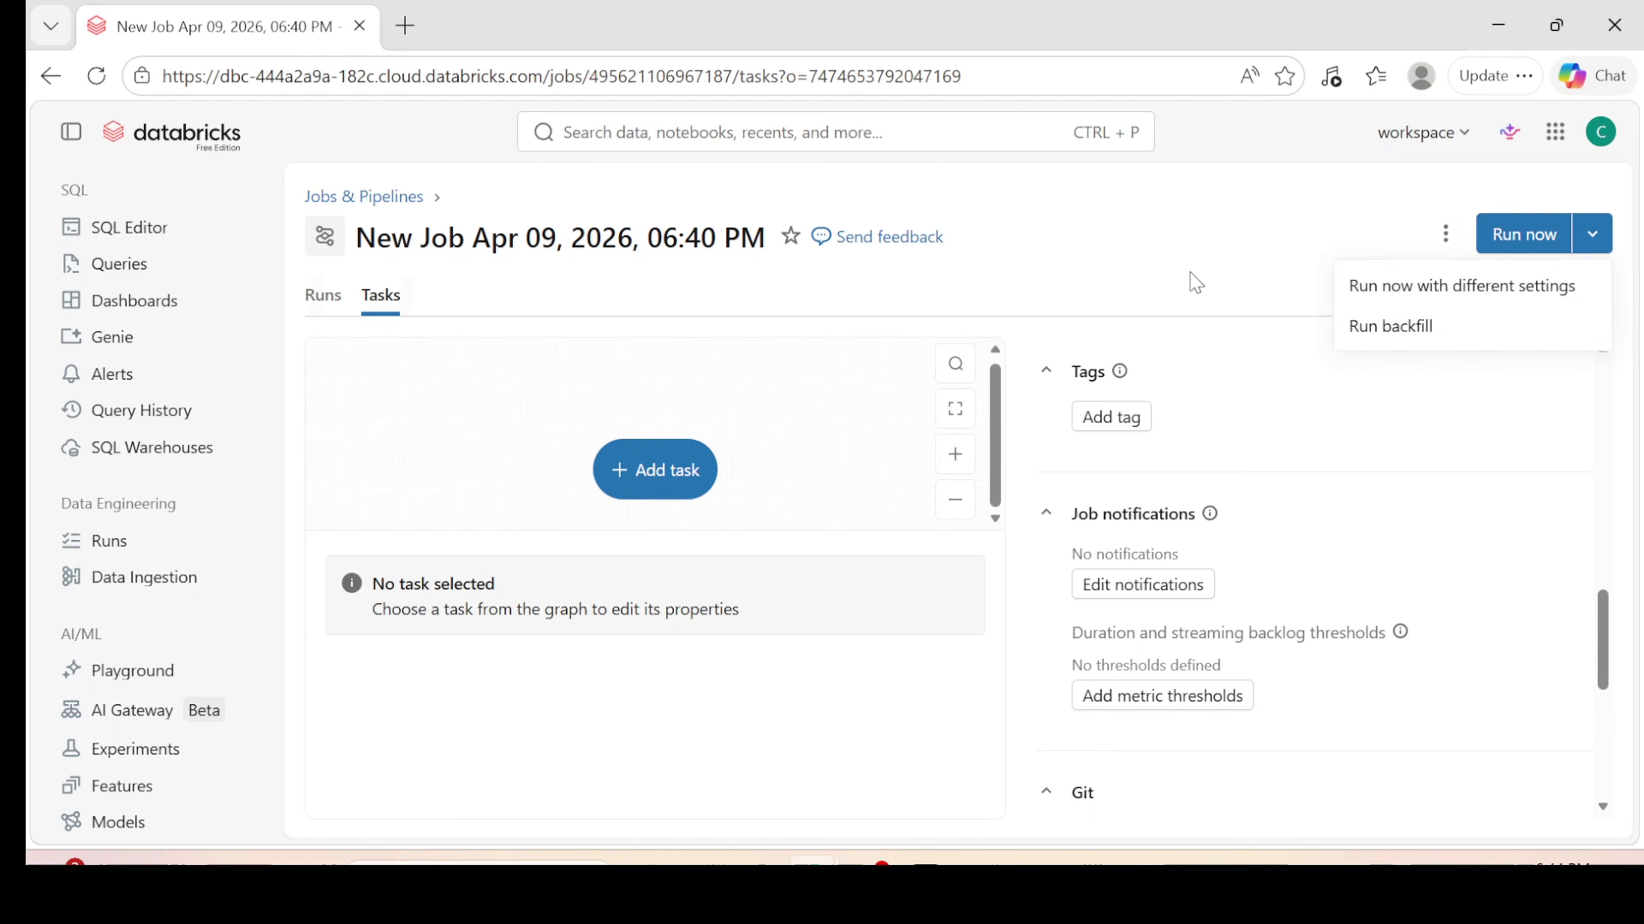
{"action": "scroll", "coordinate": [1383, 484], "scroll_direction": "up", "scroll_amount": 12}
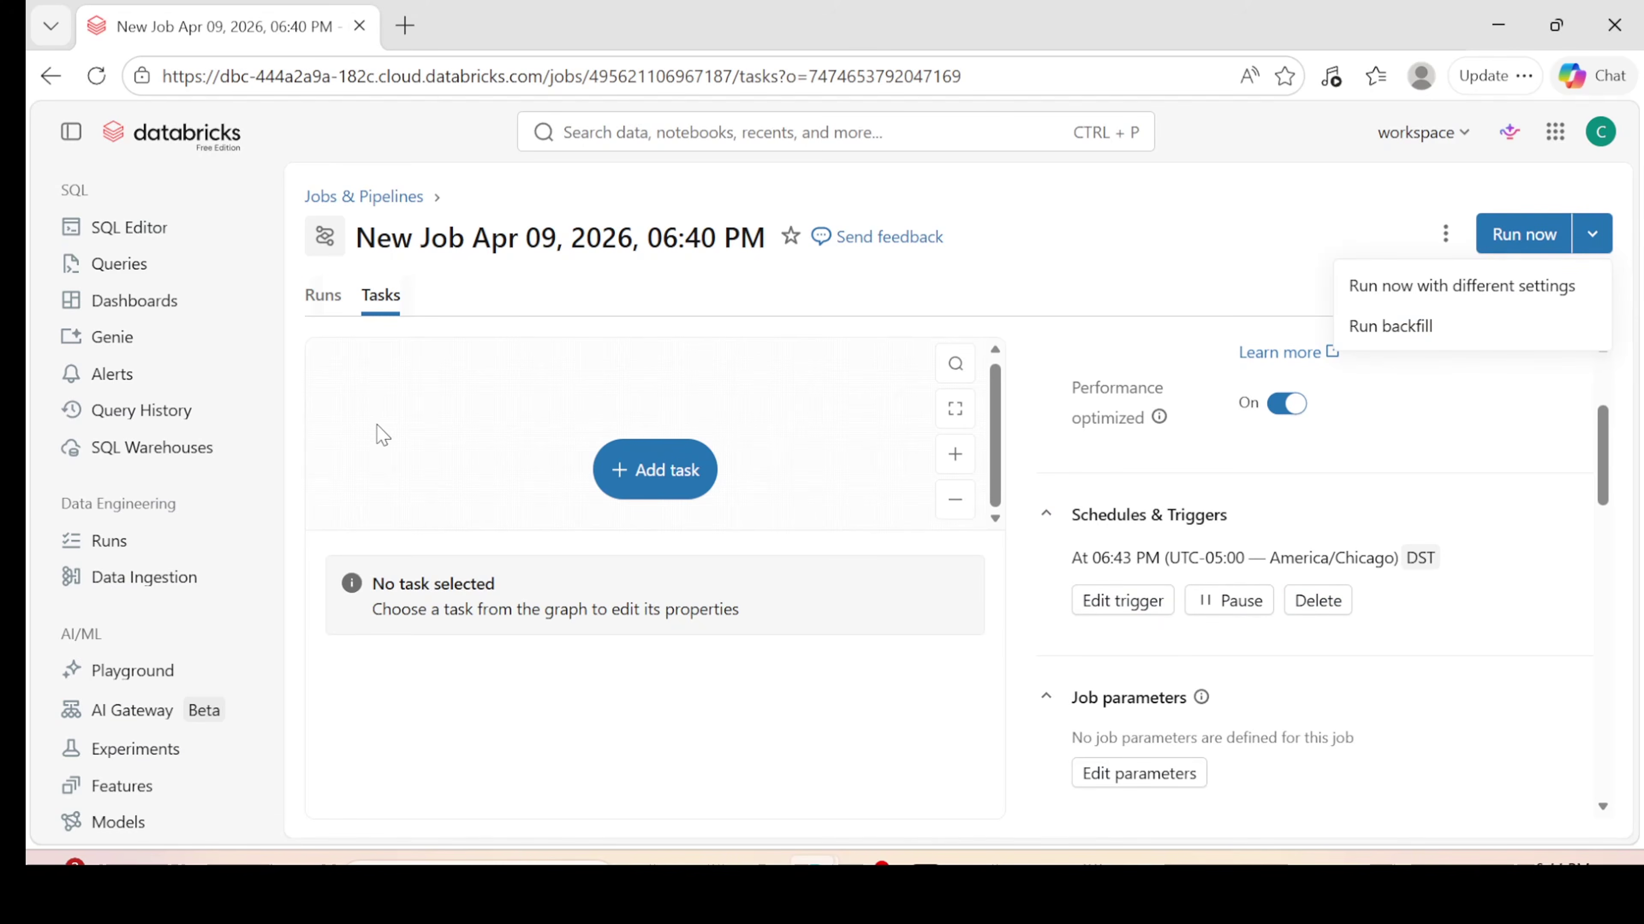
{"action": "left_click", "coordinate": [316, 299]}
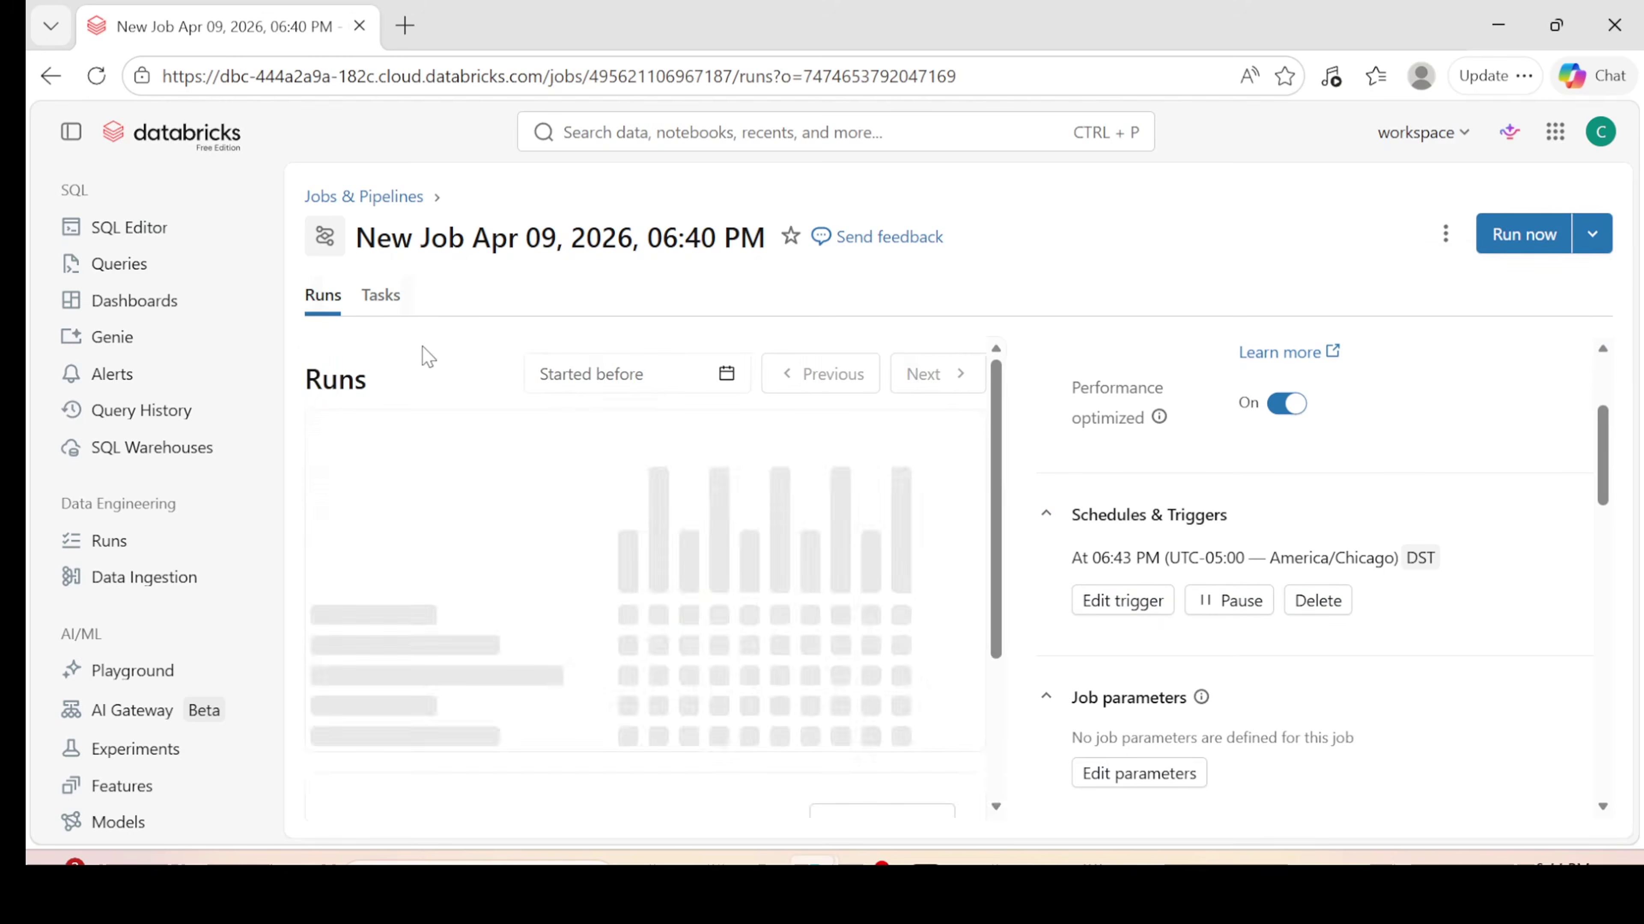
{"action": "left_click", "coordinate": [378, 296]}
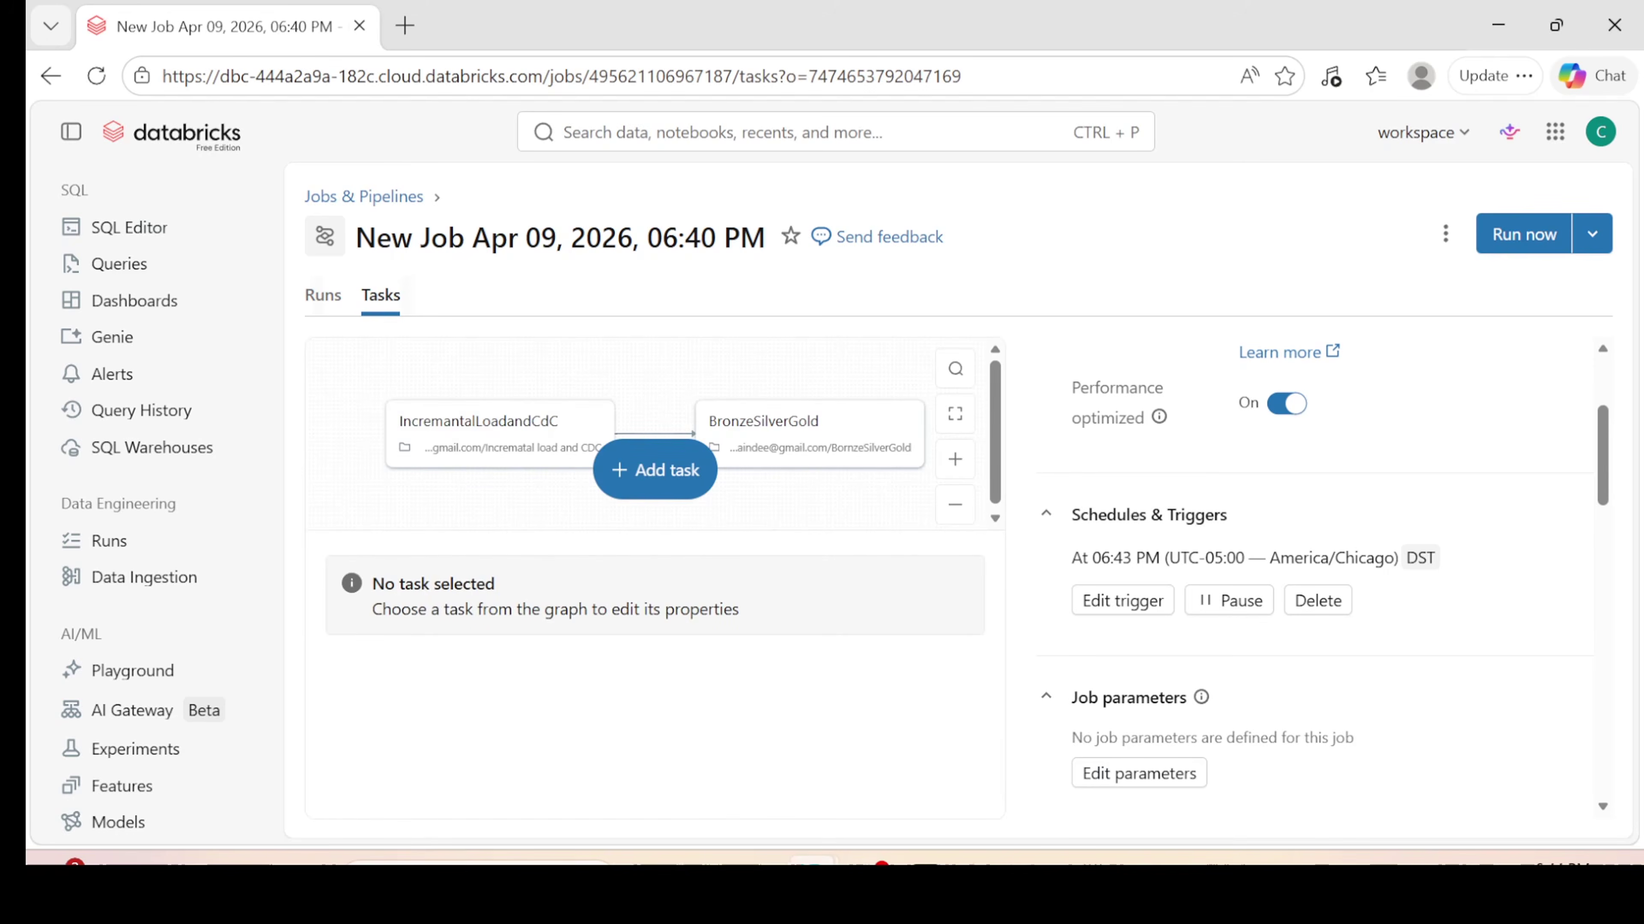
Step: Switch to the Paint notes, find the Security & Governance & Unity Catalog section, and select the area around "Unity Catalog" in its heading
{"action": "left_click", "coordinate": [1038, 862]}
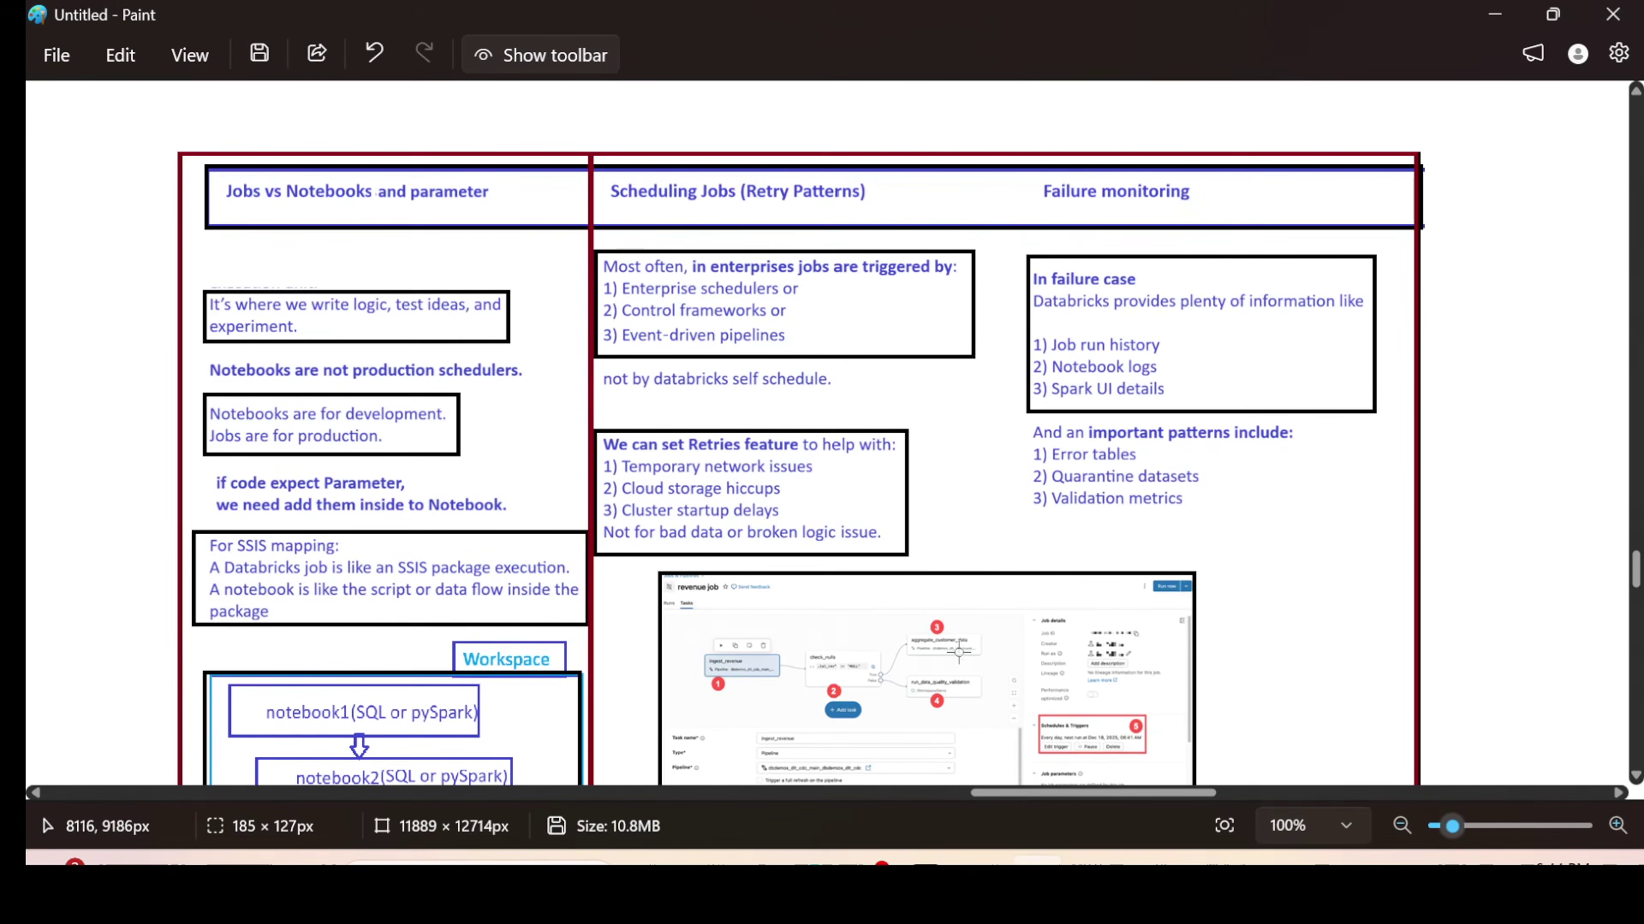
{"action": "scroll", "coordinate": [760, 513], "scroll_direction": "up", "scroll_amount": 2}
{"action": "scroll", "coordinate": [760, 513], "scroll_direction": "up", "scroll_amount": 6}
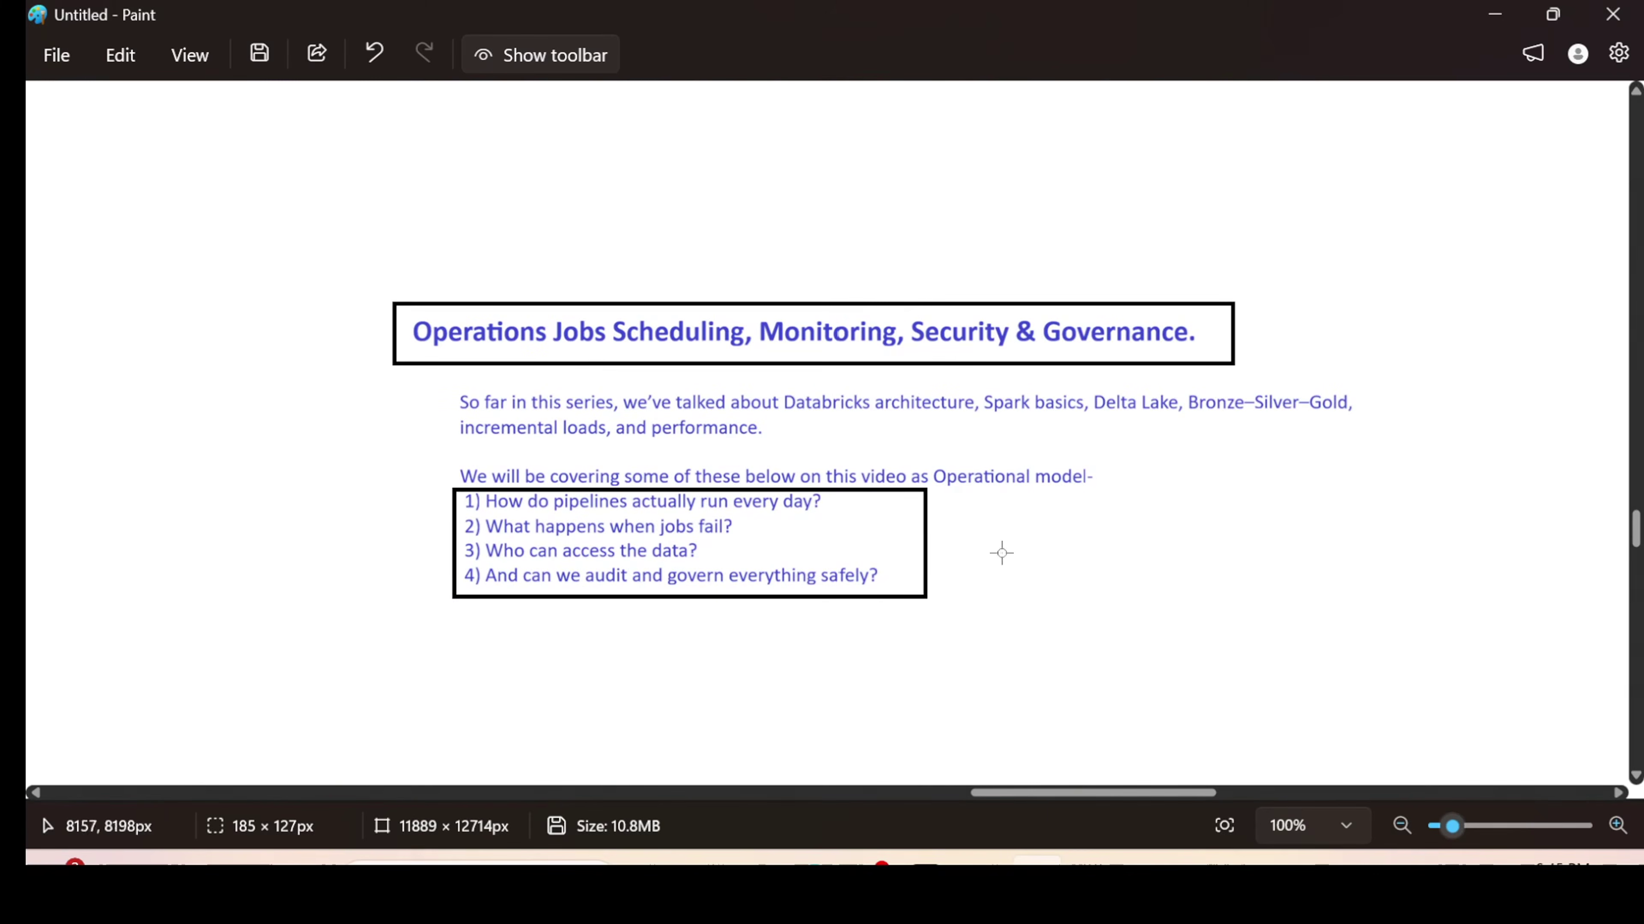
{"action": "left_click_drag", "start_coordinate": [1065, 801], "coordinate": [1329, 805]}
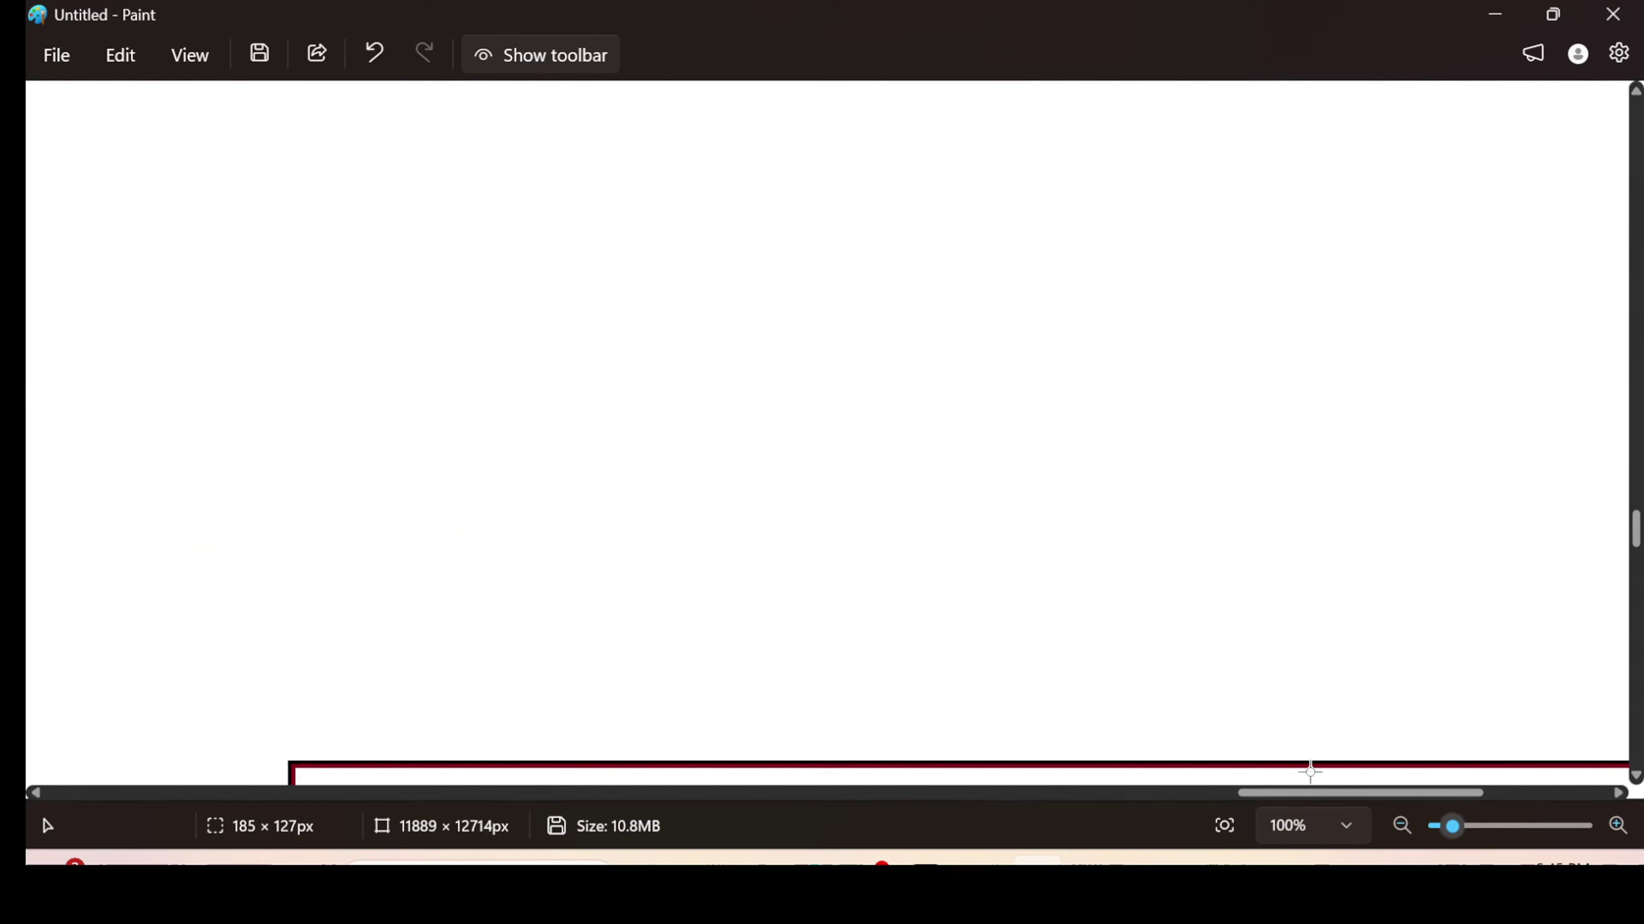
{"action": "scroll", "coordinate": [1116, 525], "scroll_direction": "down", "scroll_amount": 10}
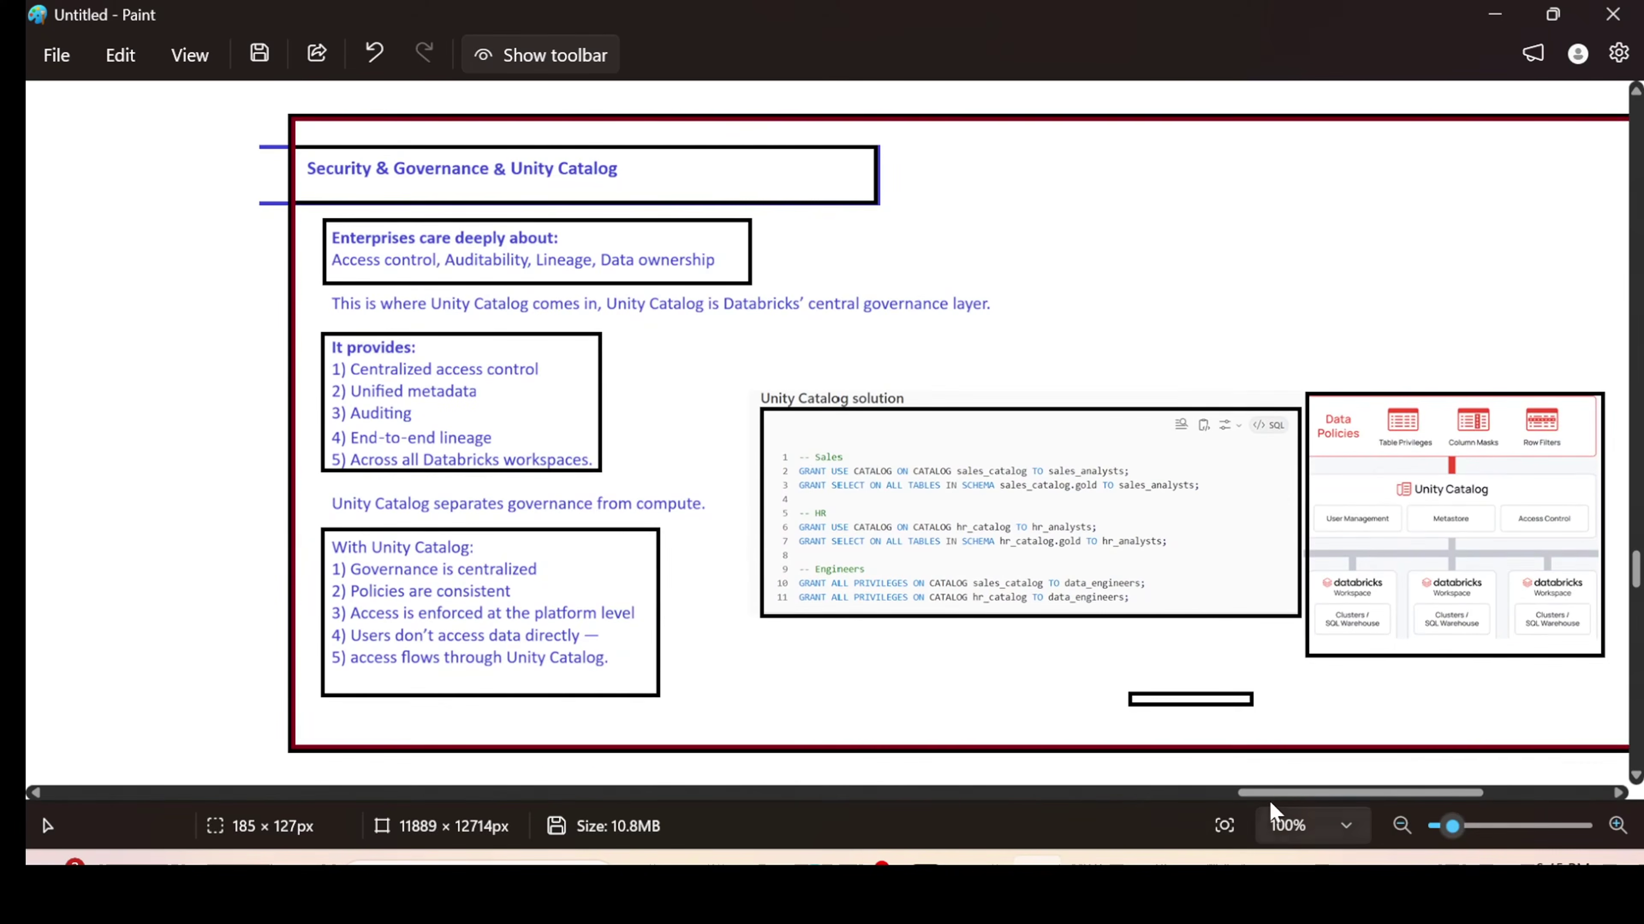
{"action": "left_click_drag", "start_coordinate": [1282, 800], "coordinate": [1325, 808]}
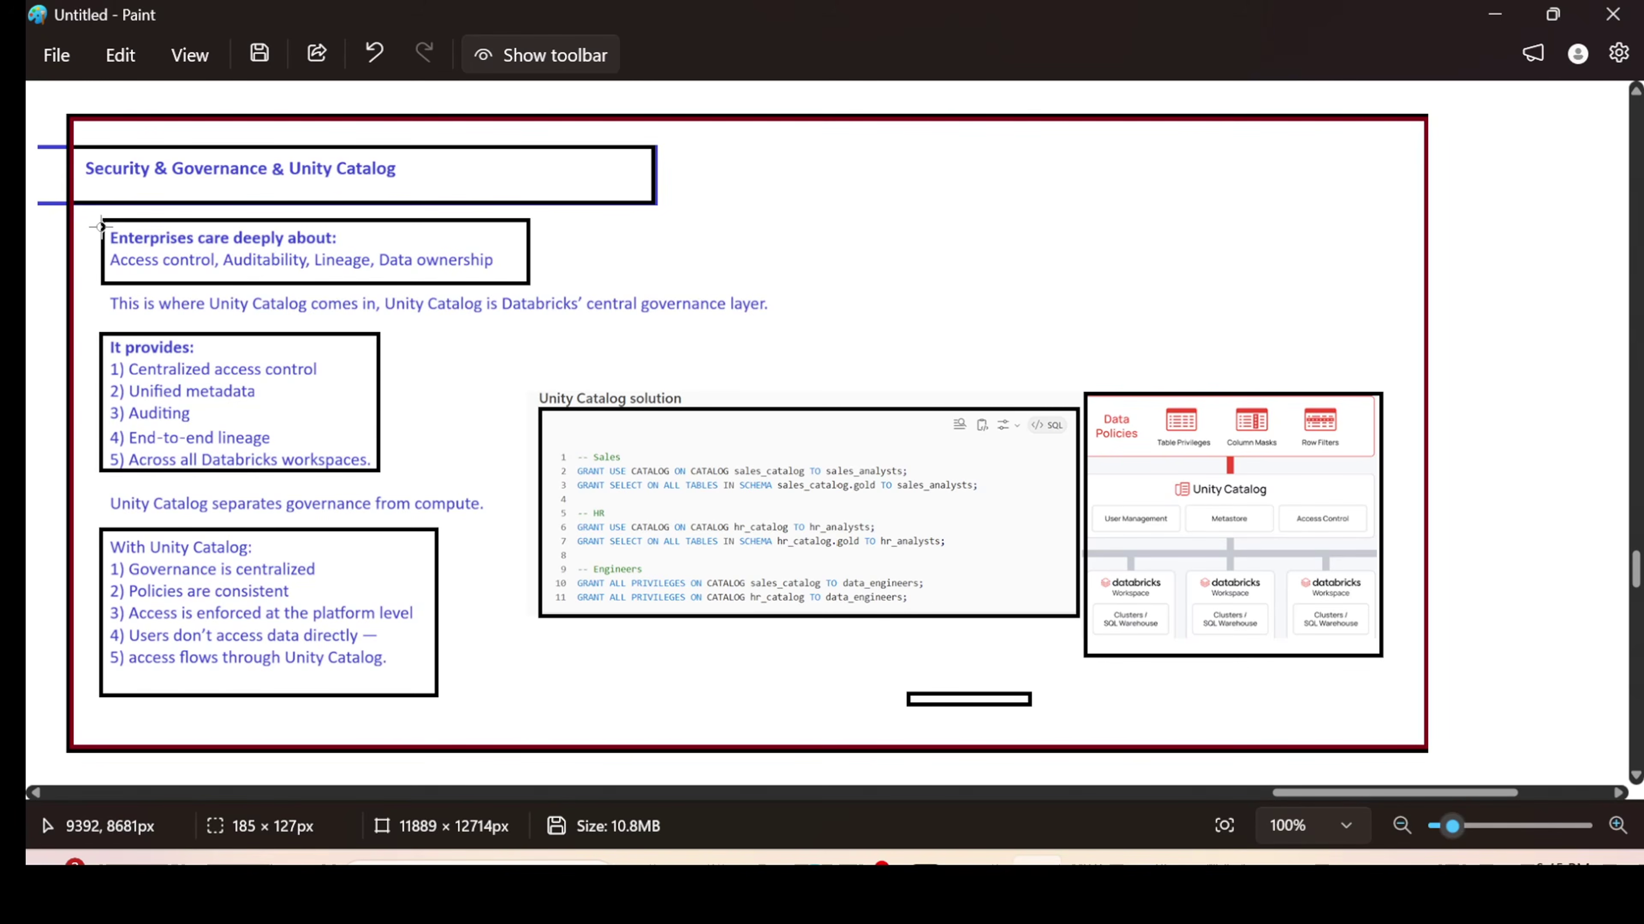
{"action": "left_click_drag", "start_coordinate": [272, 147], "coordinate": [409, 198]}
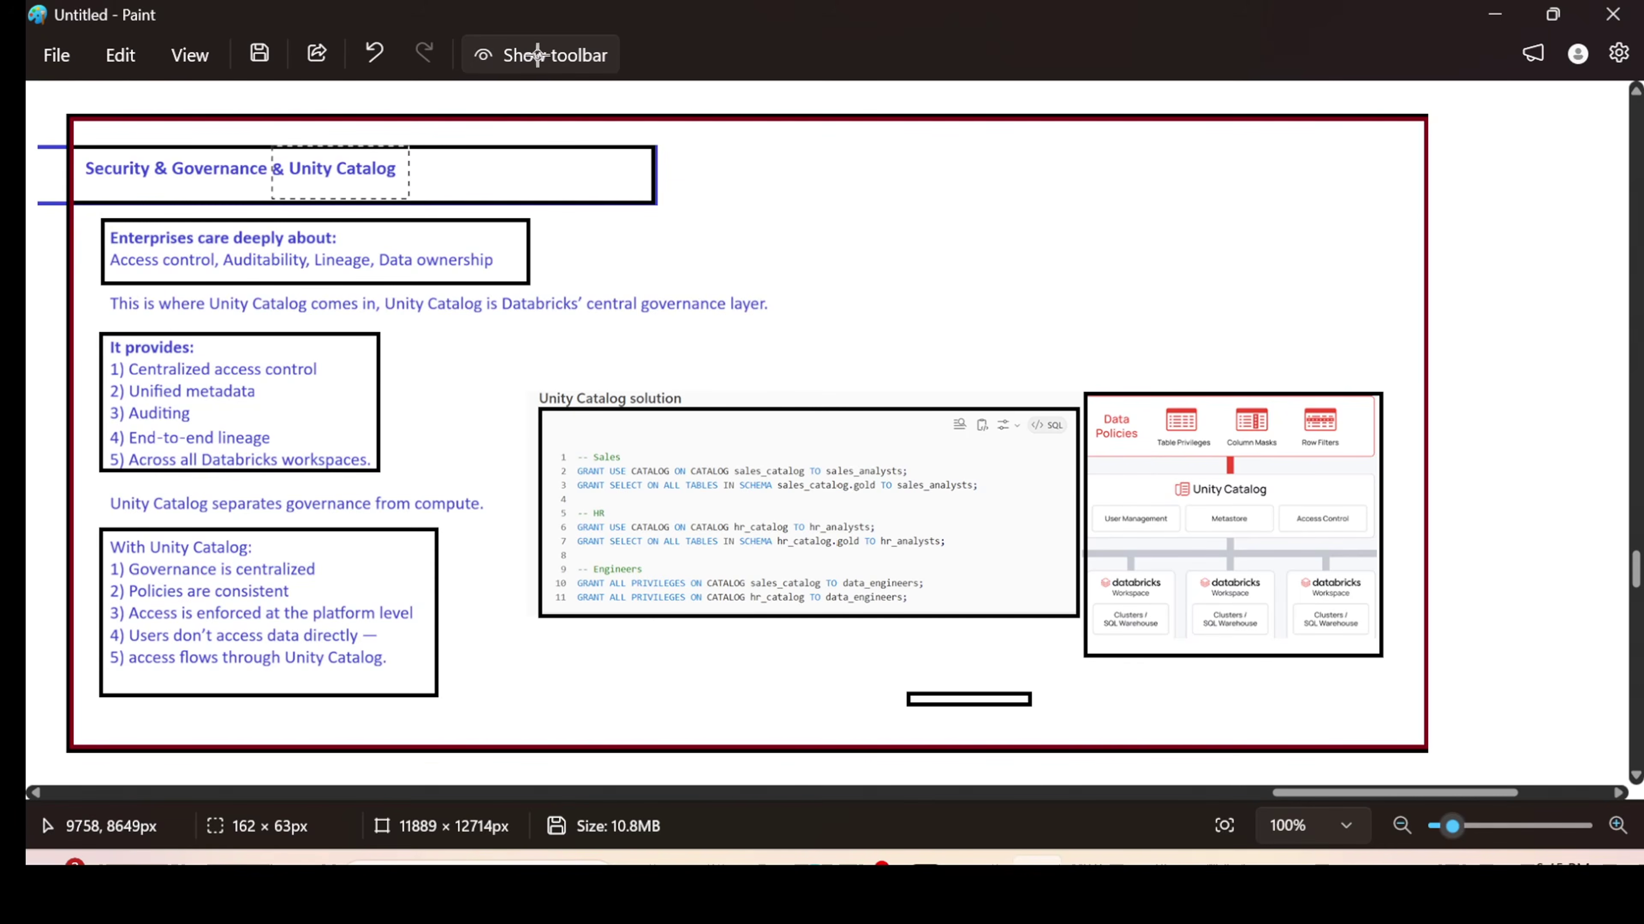